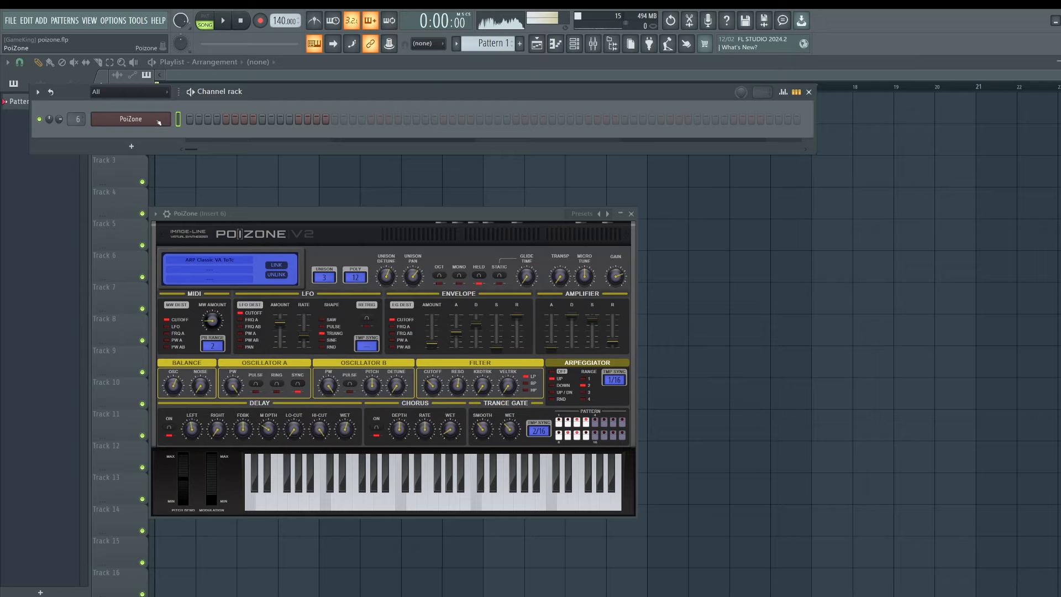
Open the PoiZone channel's piano roll and place a one-bar C4 note at bar 1.
right_click(167, 119)
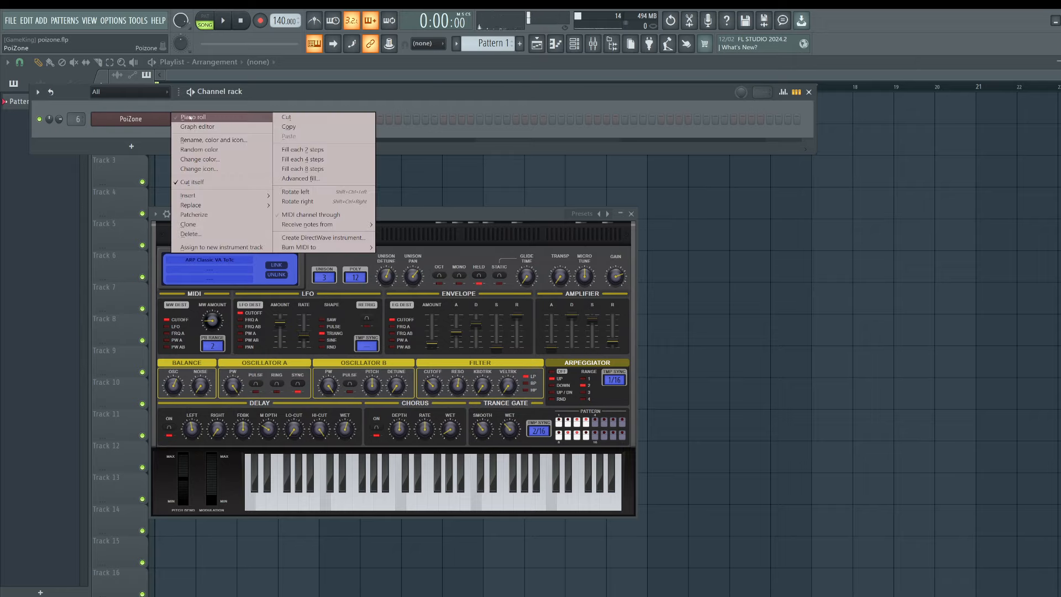
left_click(192, 118)
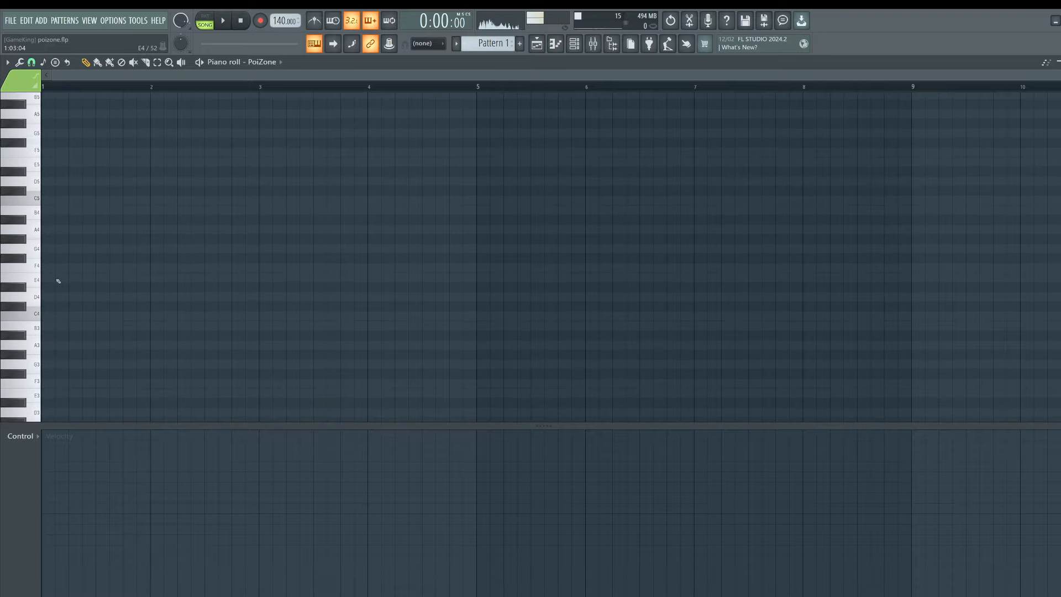
left_click(55, 319)
left_click_drag(55, 318, 150, 315)
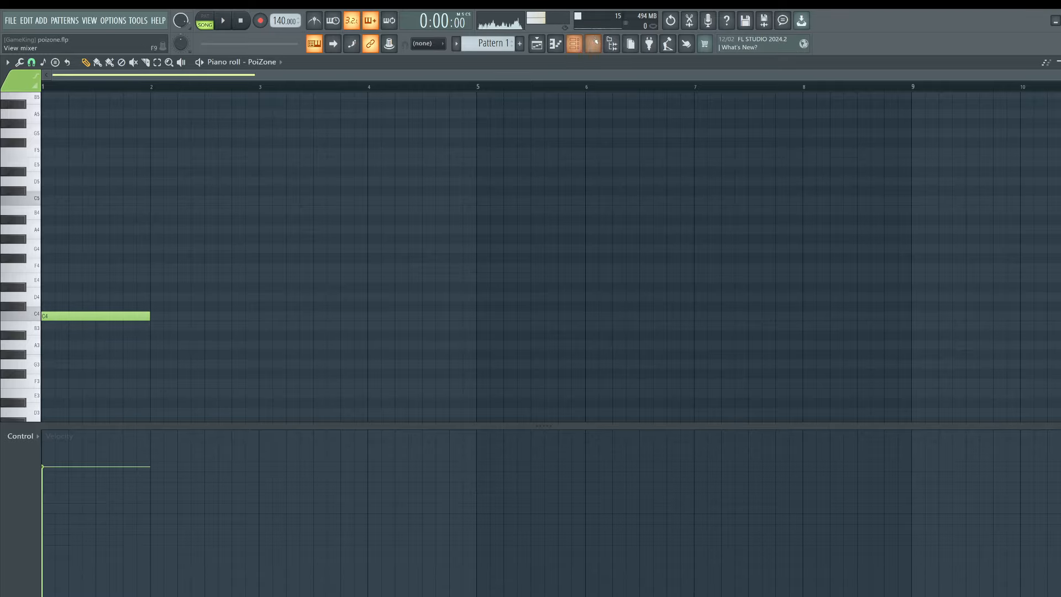
Open the PoiZone synth and audition the ARP presets, from ARP Classic VA ToTc onward.
left_click(574, 44)
left_click(130, 119)
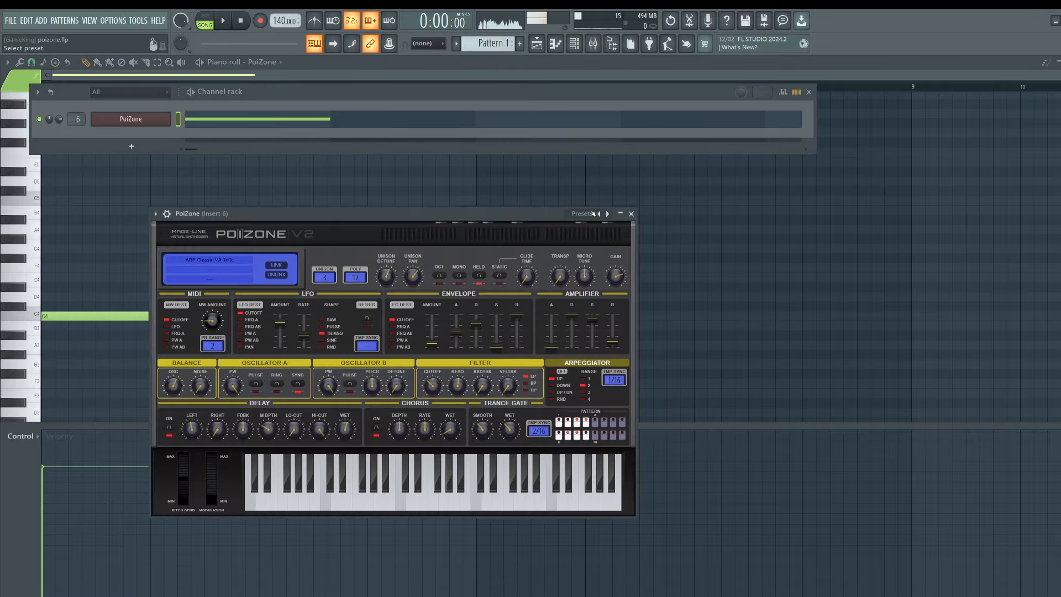
left_click(608, 214)
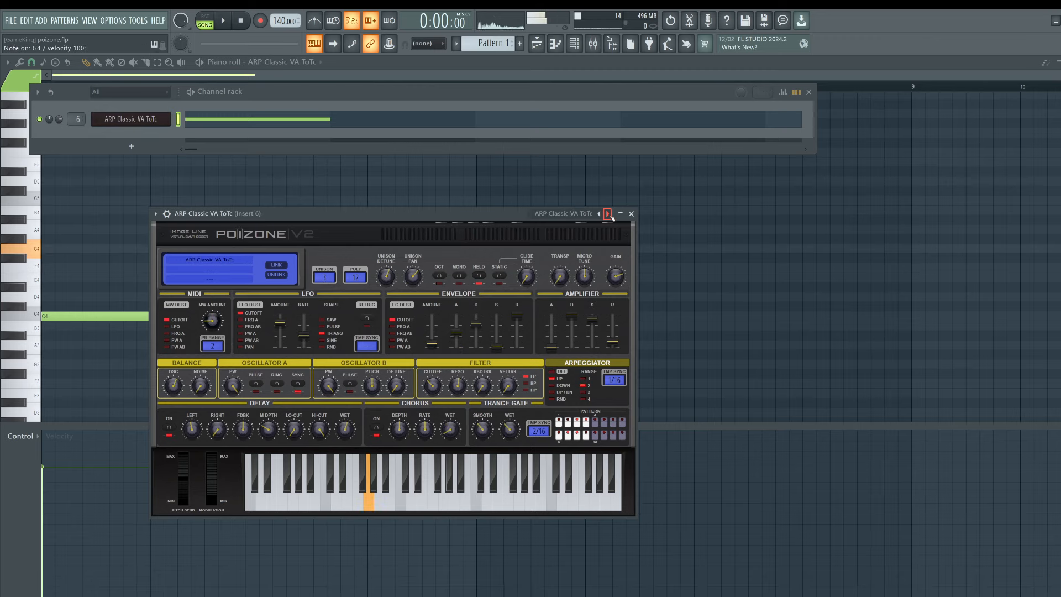
left_click(608, 214)
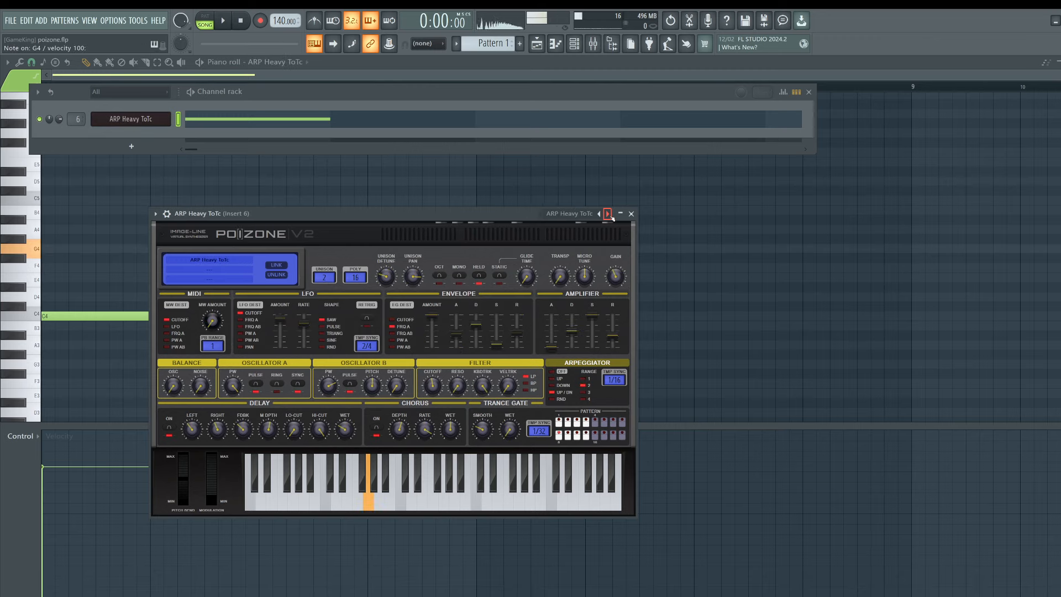
left_click(608, 214)
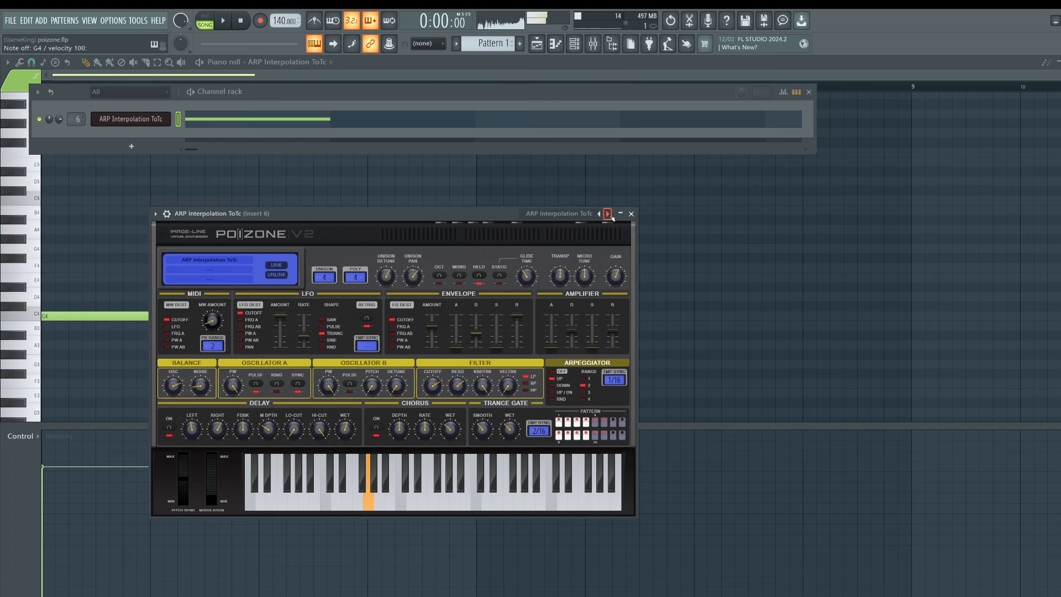
Load the PAD Cyonoid TC preset and play a three-note chord to audition it.
left_click(565, 214)
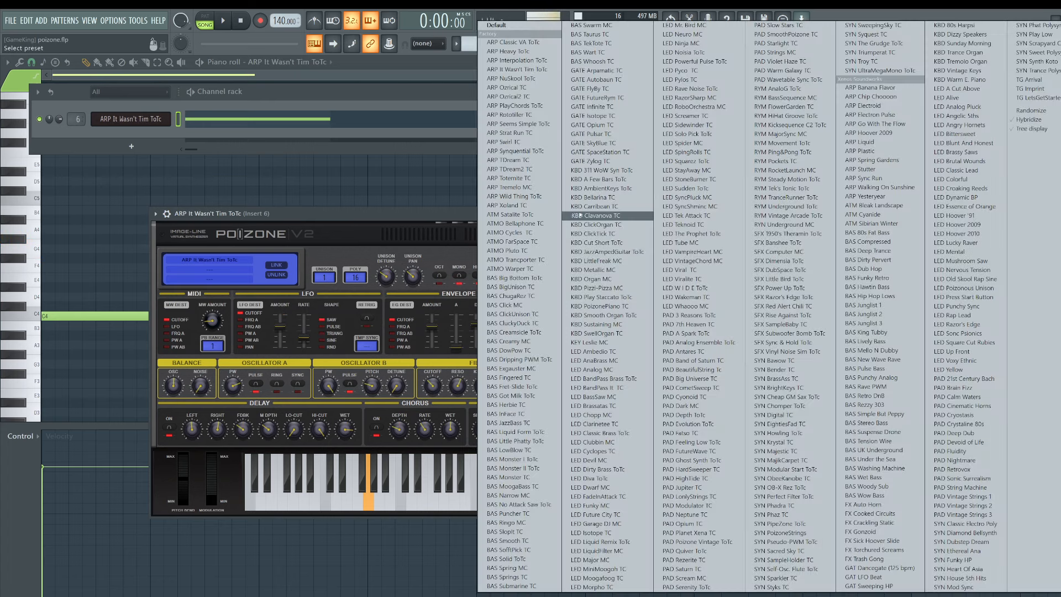
left_click(680, 397)
key("x")
key("v")
key("n")
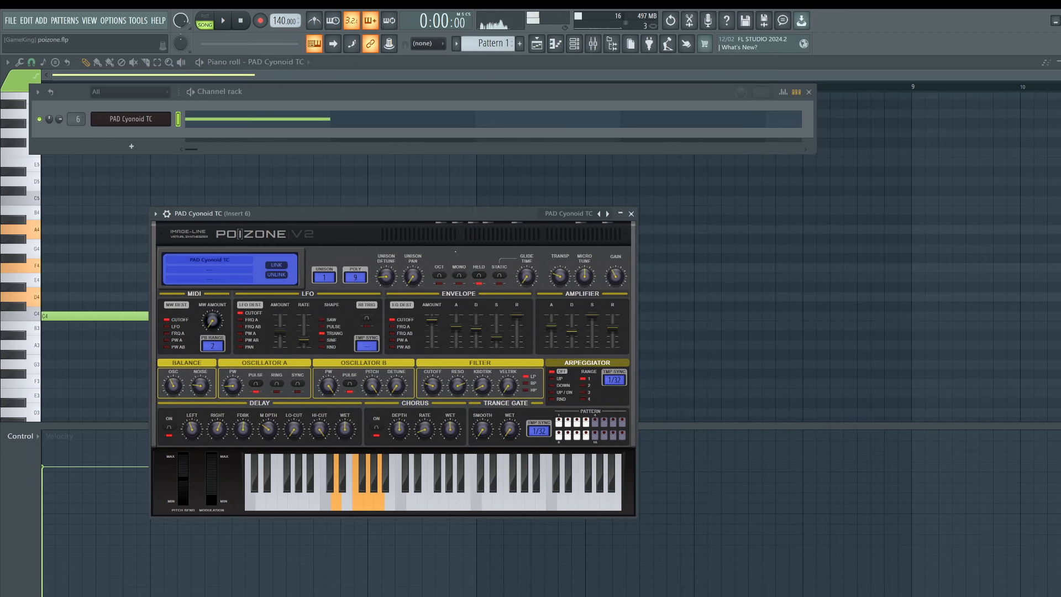
Step to the PAD Dark MC preset, audition it with several chords, and advance to PAD Depth ToTc.
left_click(608, 216)
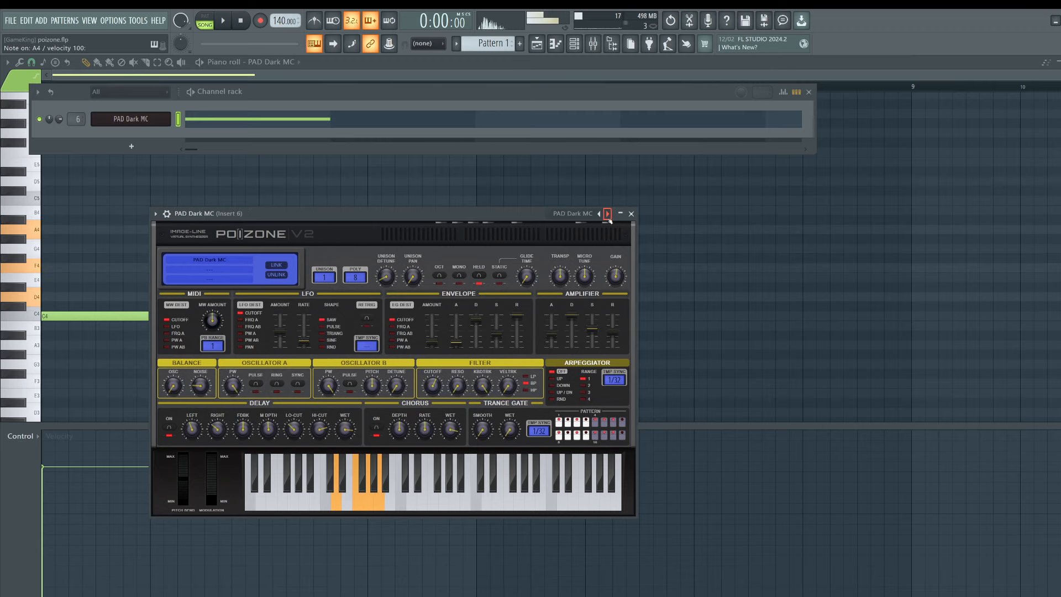
key("b")
key("m")
key("period")
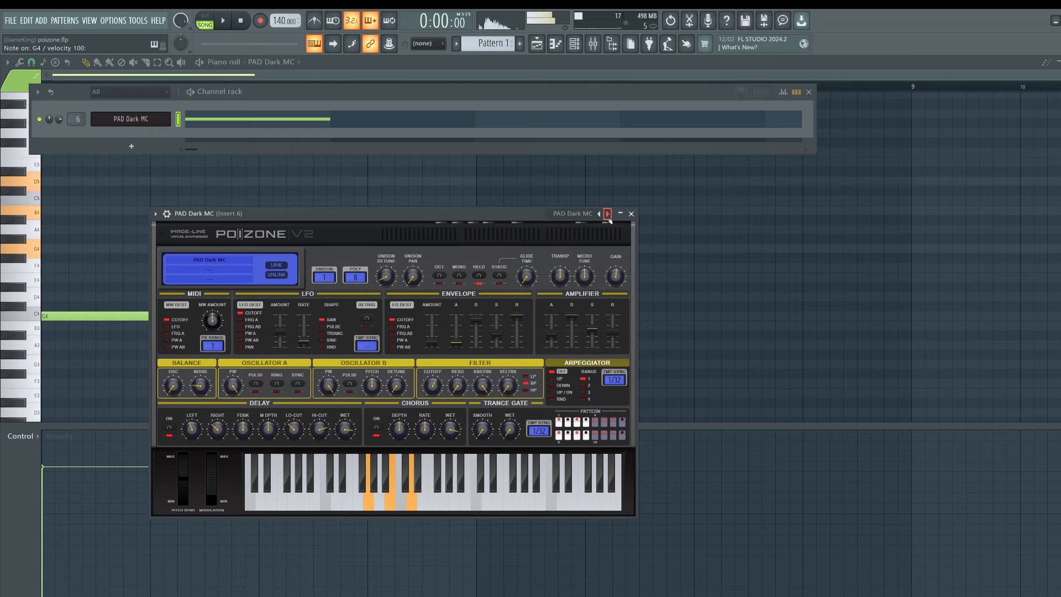
key("n")
key("comma")
key("slash")
left_click(608, 216)
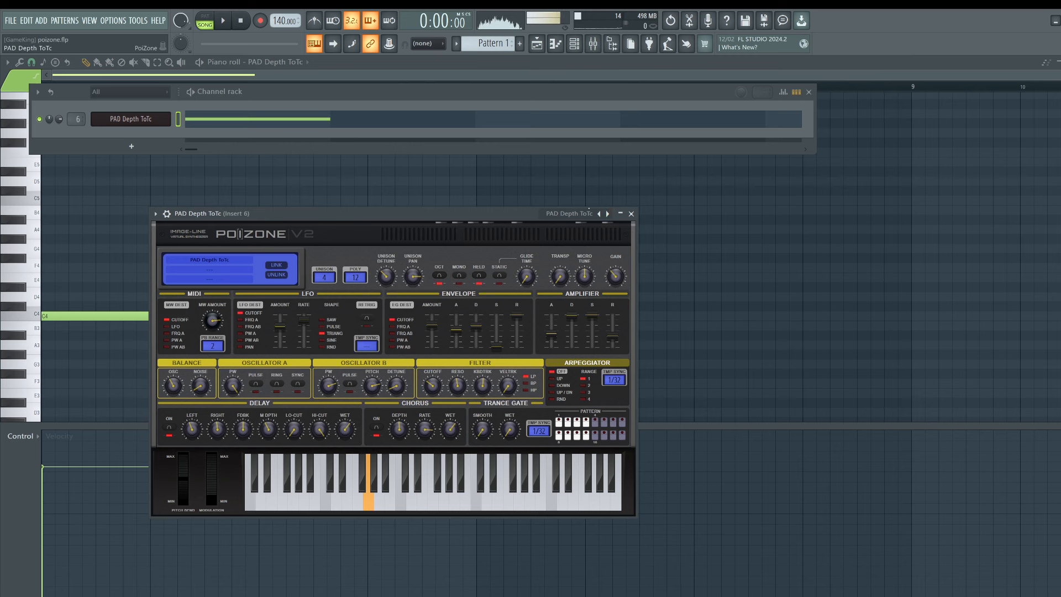
Load PoiZone's Default preset.
left_click(572, 213)
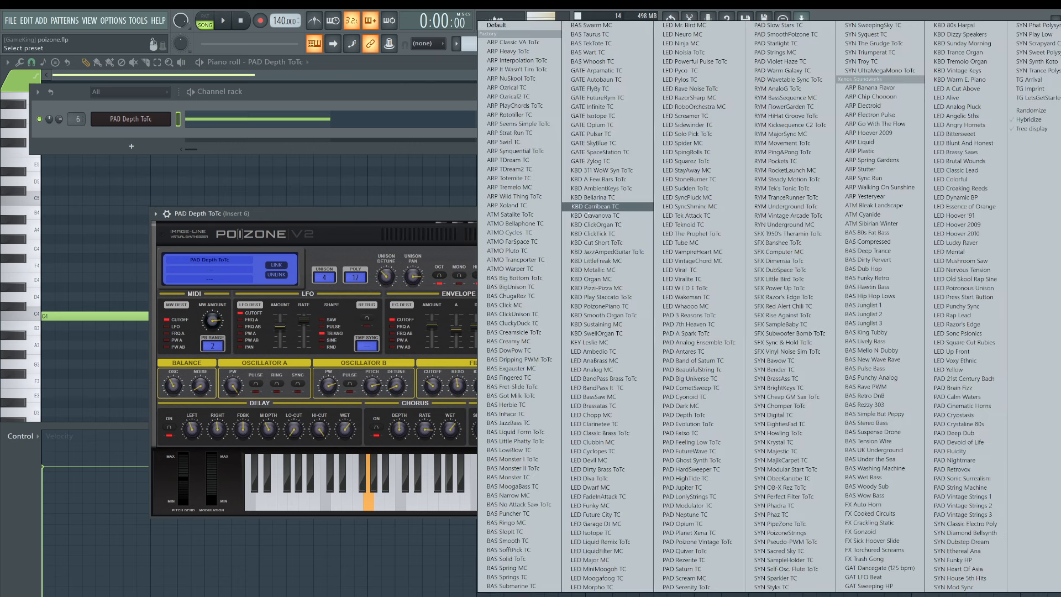
left_click(500, 25)
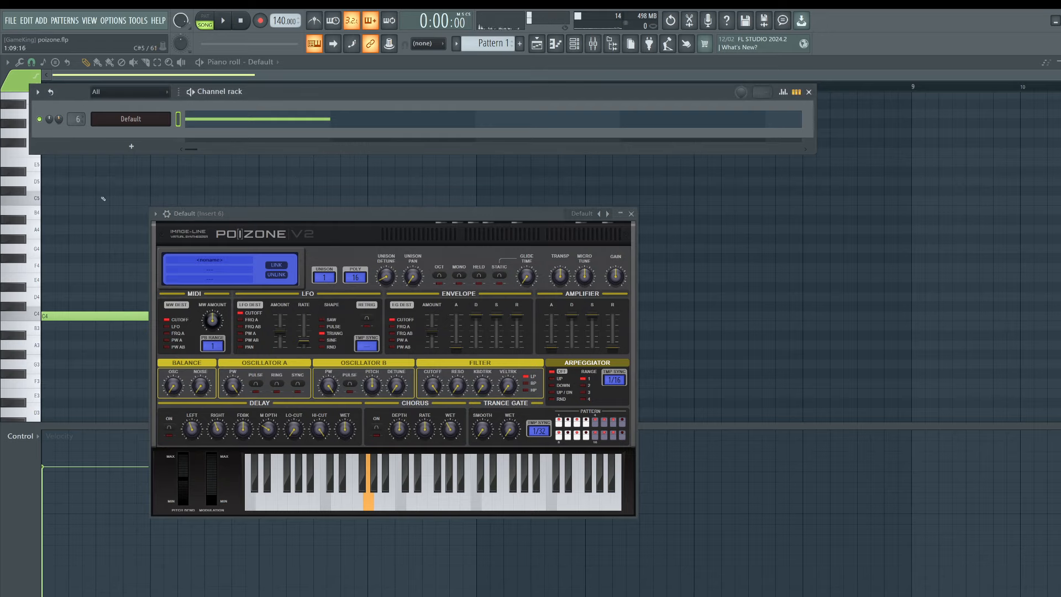
Replace the C4 note with stacked D4 and D3 notes at bar 1, each three beats long.
left_click(66, 316)
mouse_move(66, 316)
left_mouse_down()
mouse_move(106, 325)
mouse_move(71, 306)
mouse_move(58, 316)
left_mouse_up()
key("ctrl+Down")
left_click_drag(88, 216, 55, 423)
left_click_drag(59, 328, 51, 308)
left_click_drag(148, 313, 121, 313)
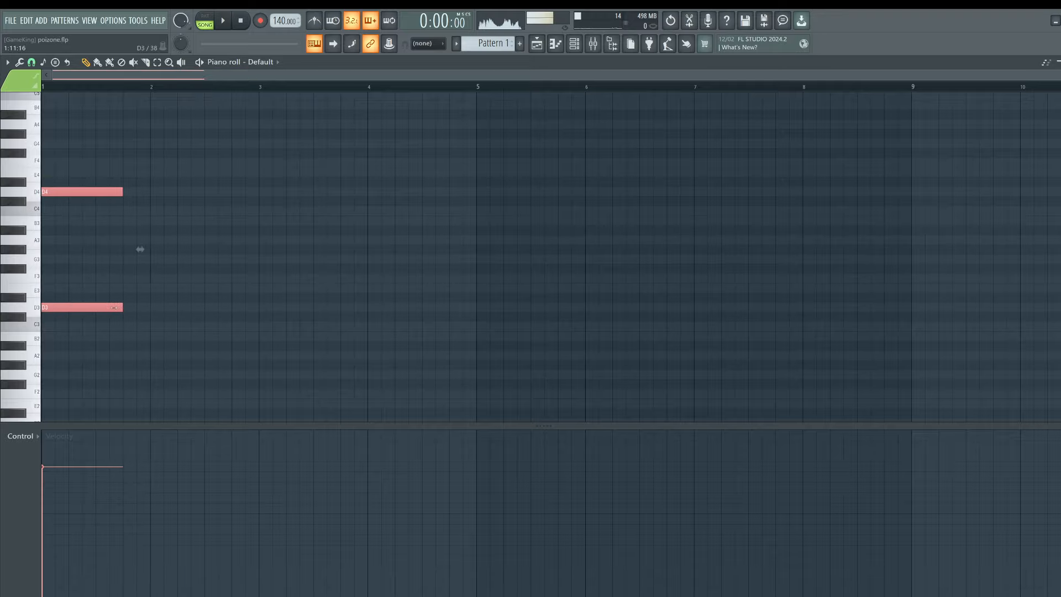
Switch playback to pattern mode and listen to the two D notes.
key("space")
left_click(204, 20)
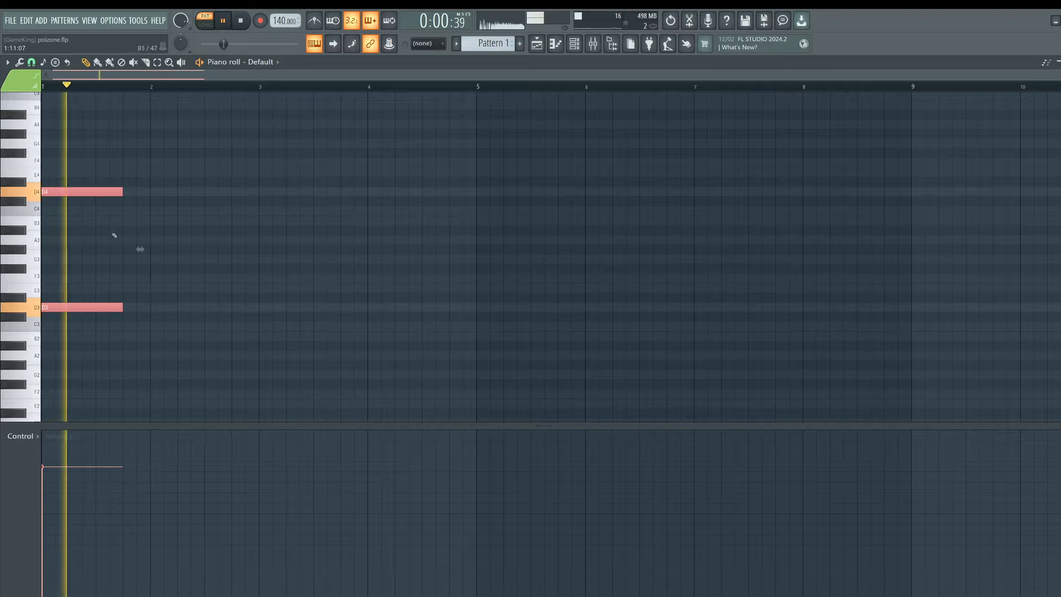
key("space")
Shorten both D notes to one and a half beats and play them with the metronome on.
left_click_drag(140, 249, 99, 250)
key("ctrl+m")
key("space")
key("space")
Extend the octave melody with short G3 and G4 notes and long C3 and C4 notes up to bar 3, and play it.
mouse_move(51, 304)
left_mouse_down()
mouse_move(105, 238)
mouse_move(89, 256)
mouse_move(140, 309)
mouse_move(125, 337)
mouse_move(272, 326)
mouse_move(182, 260)
mouse_move(44, 95)
left_mouse_up()
key("space")
key("space")
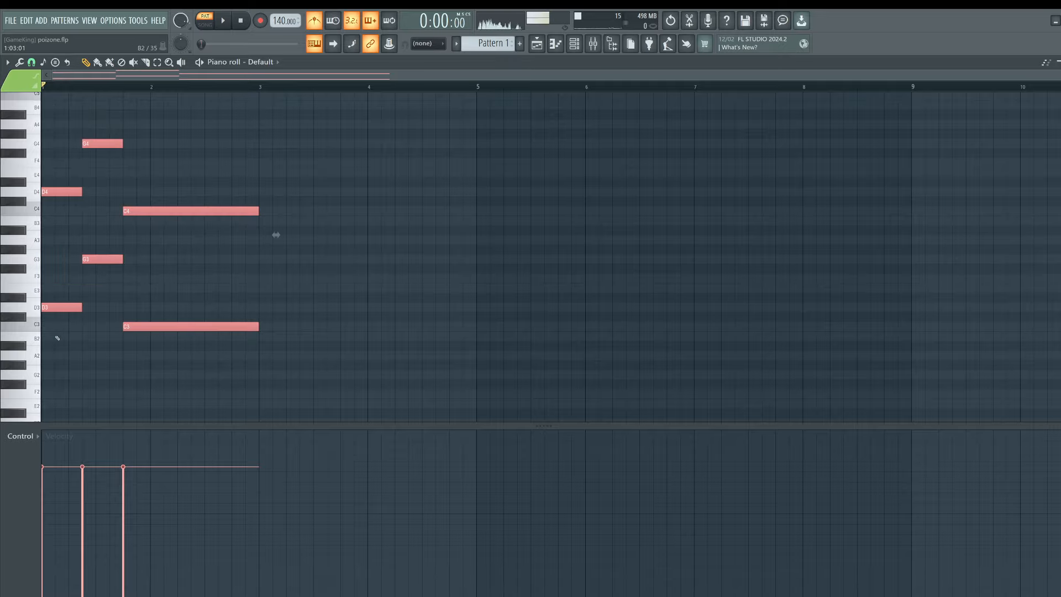
Repeat the phrase in bars 3 and 4 on B, E and A in both octaves, and play it with the metronome off.
left_click_drag(55, 308, 320, 172)
key("space")
left_click(396, 290, "ctrl")
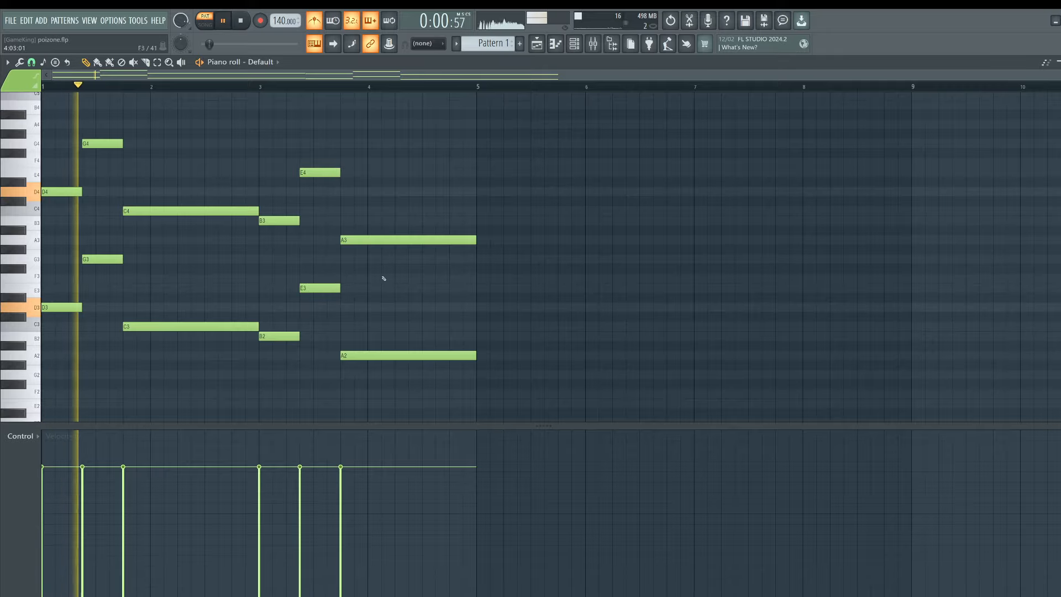
left_click(320, 25)
key("space")
Reopen PoiZone and adjust the oscillator balance, playing the melody to compare both oscillators.
left_click(574, 43)
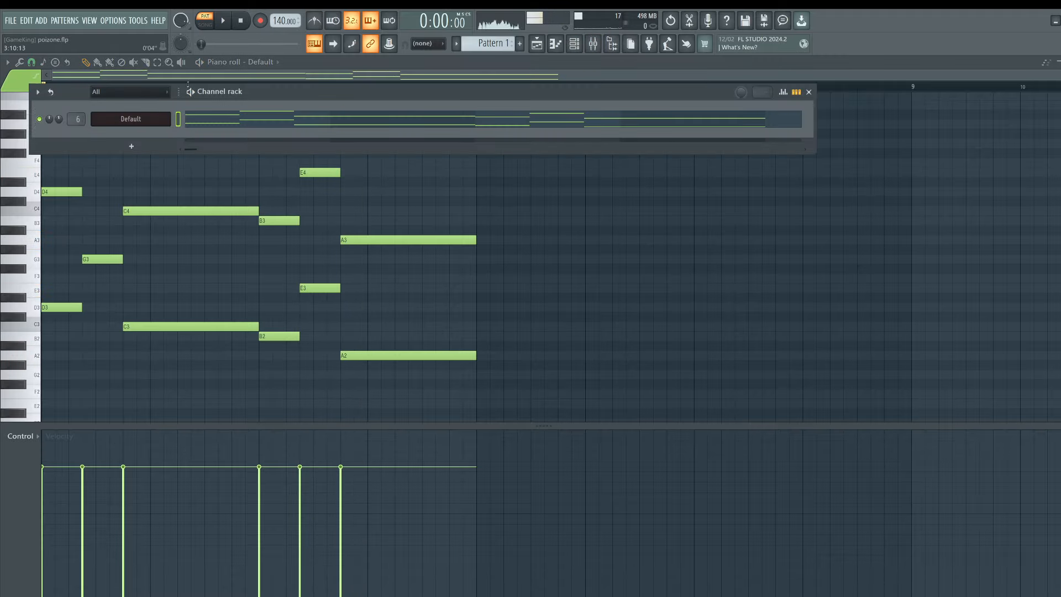
left_click(166, 120)
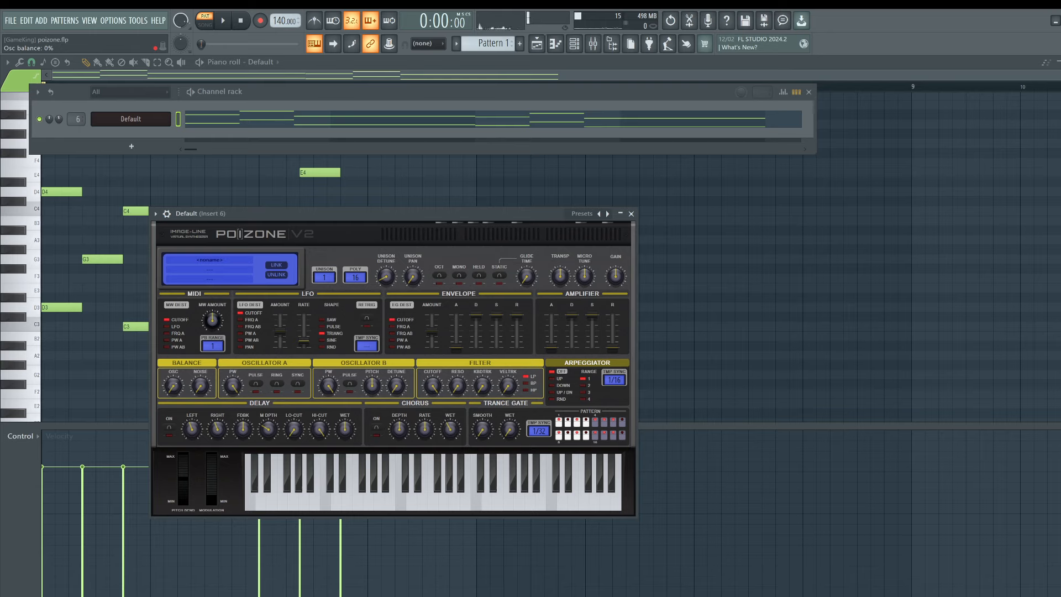
key("space")
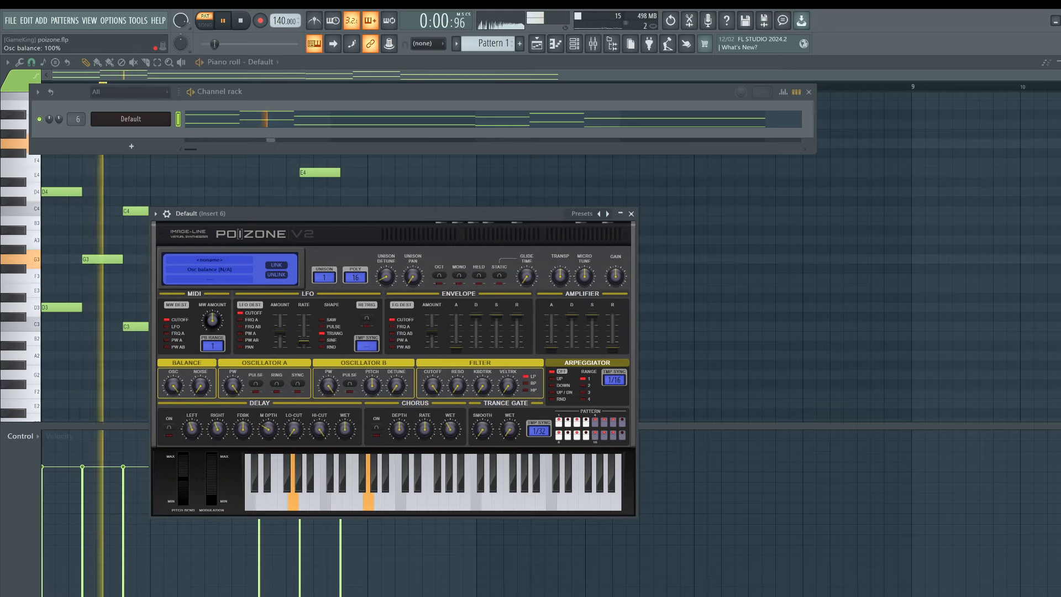
key("space")
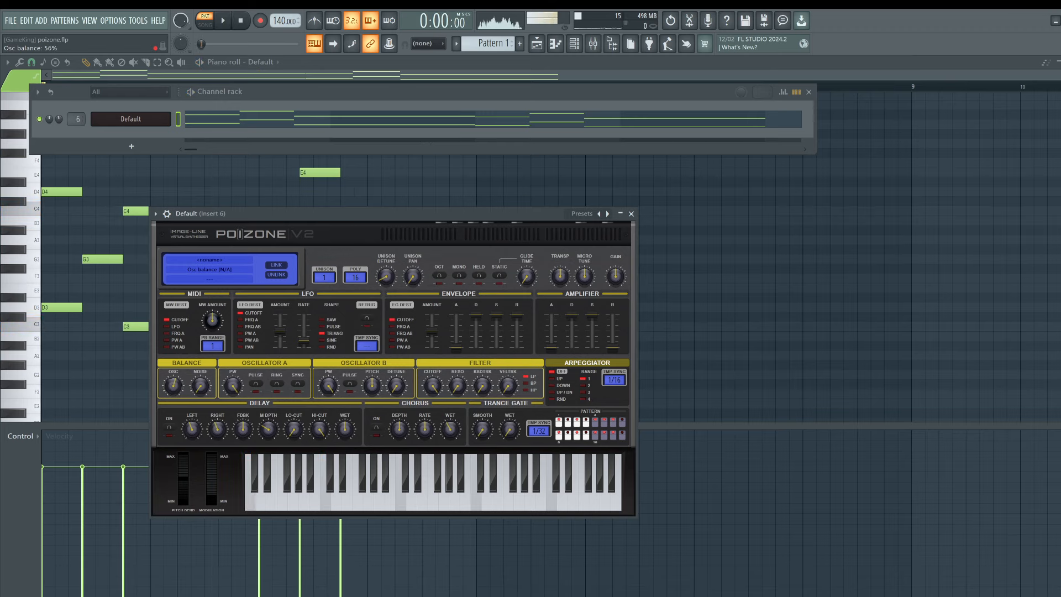
left_click_drag(173, 385, 173, 390)
Play the melody while varying oscillator B's pulse width.
key("space")
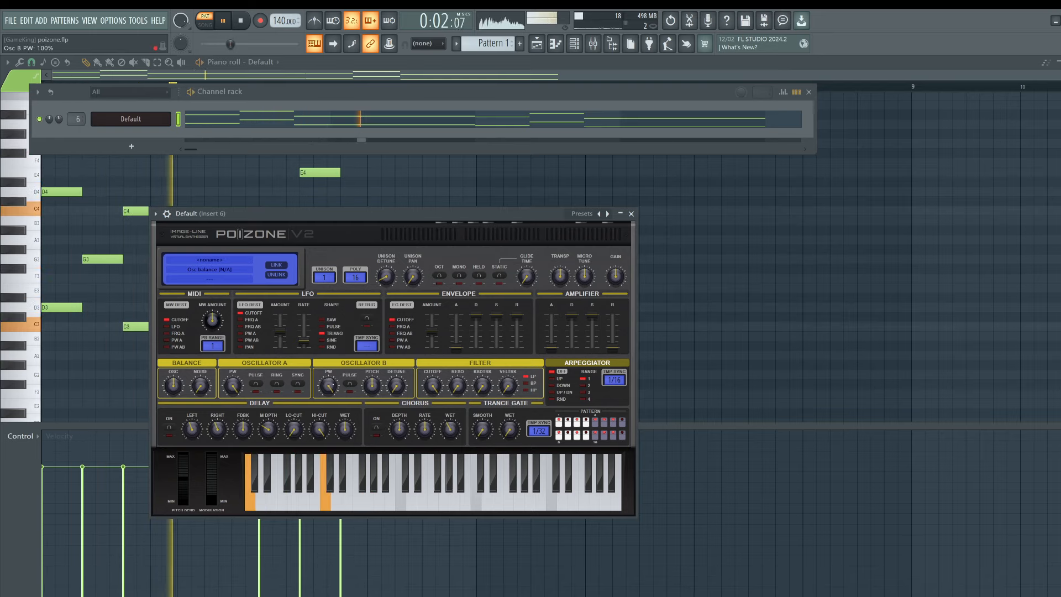
key("space")
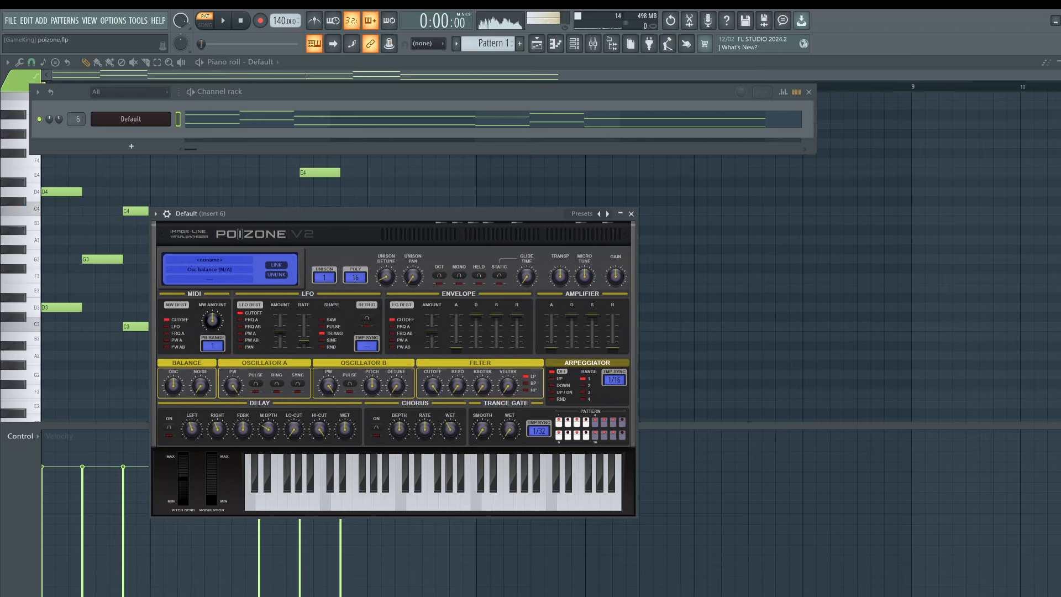
key("space")
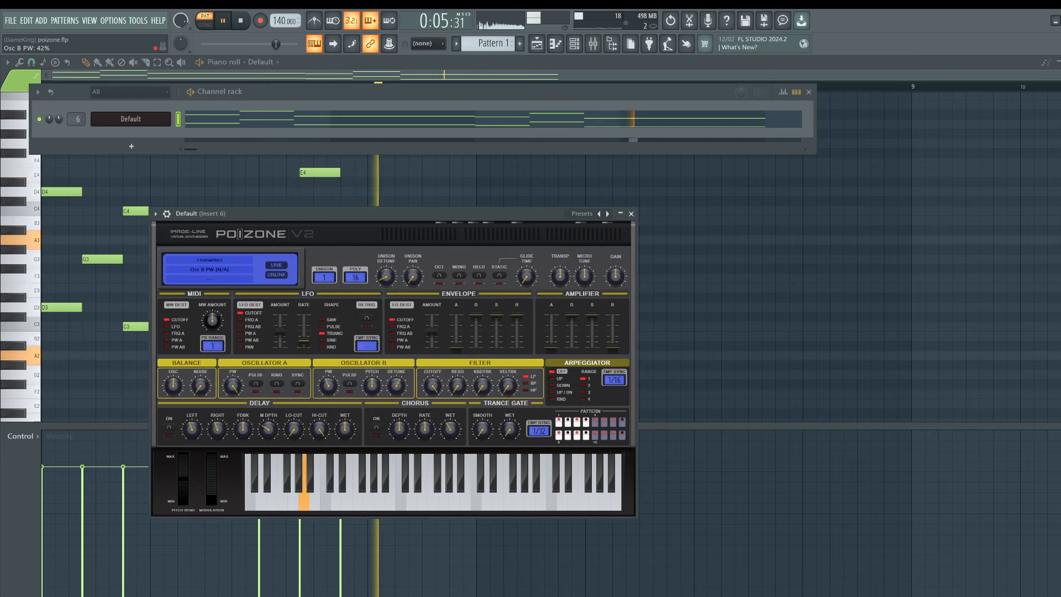
key("space")
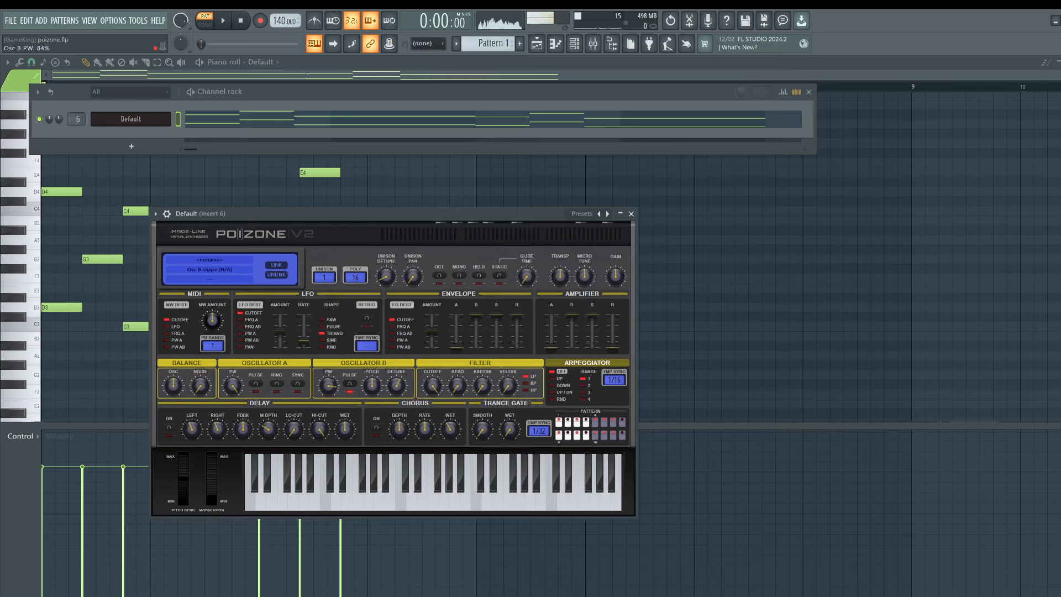
Audition oscillator B's pulse waveform with different pulse widths during playback.
key("space")
key("space")
key("space")
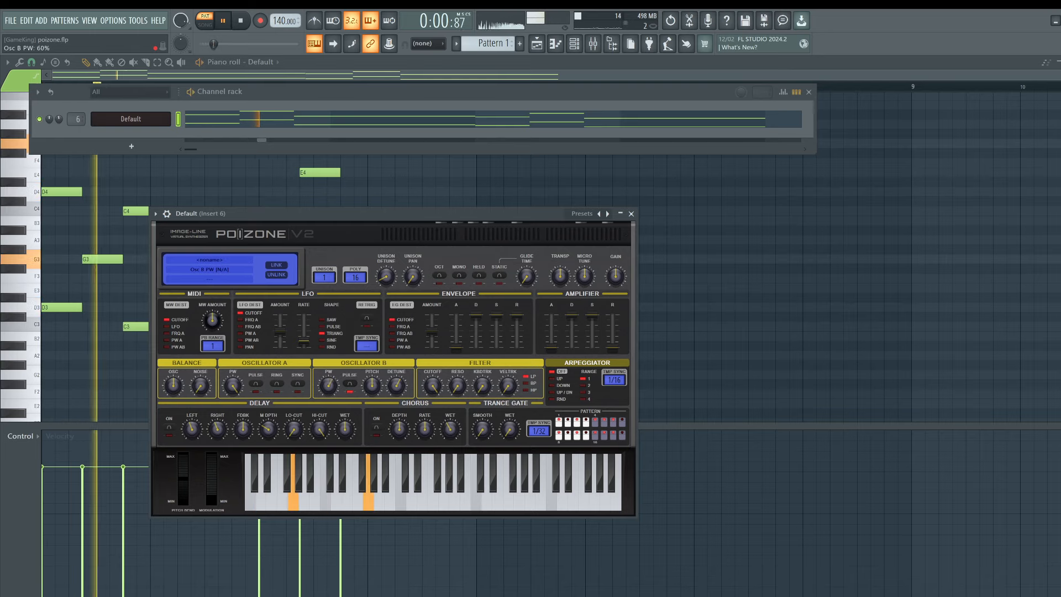
key("space")
Adjust oscillator B's detune and pitch while listening to the melody.
key("space")
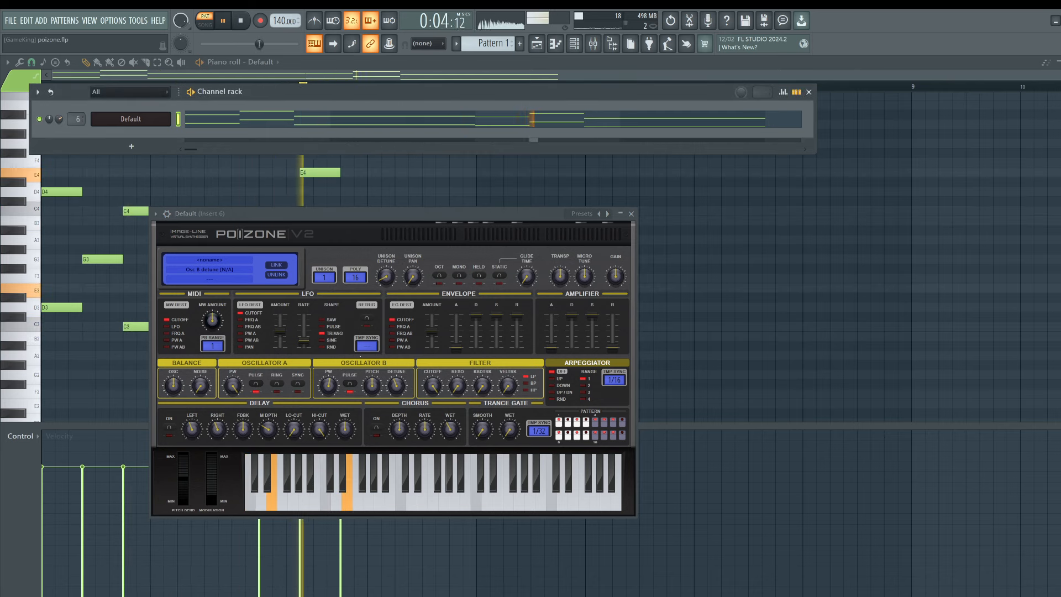
key("space")
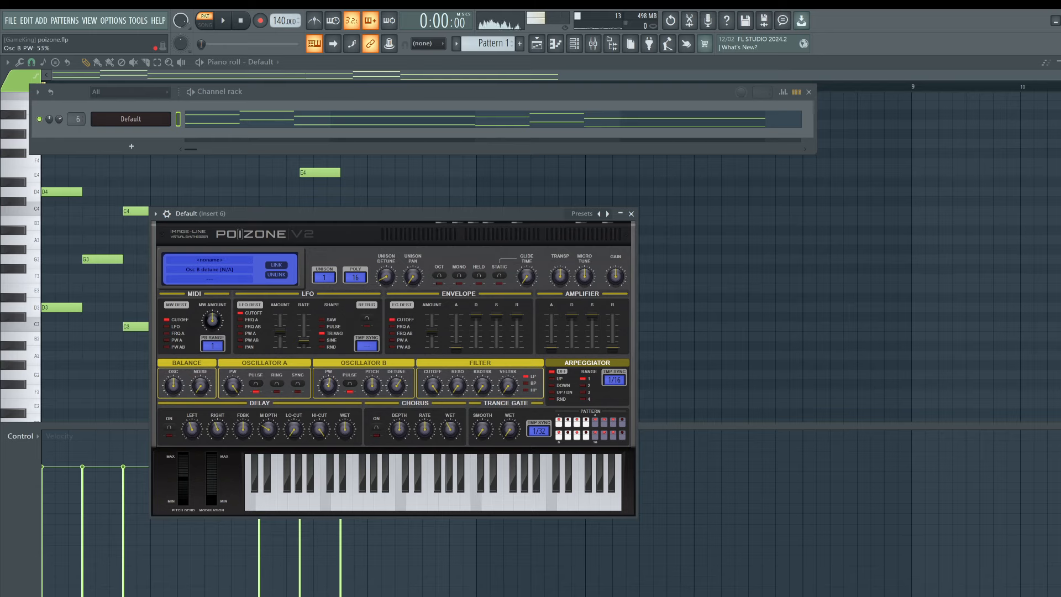
key("space")
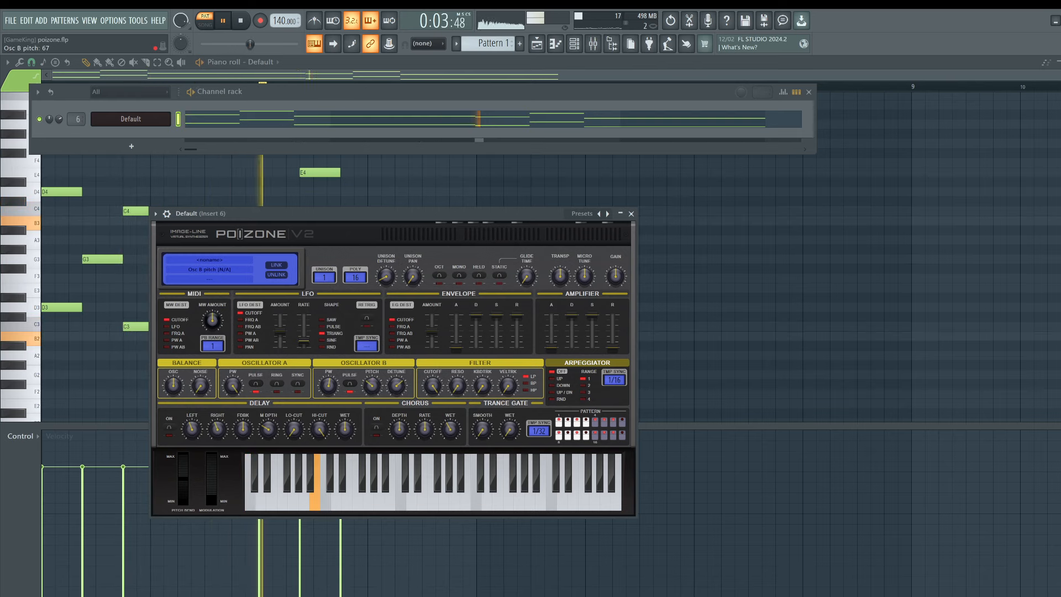
key("space")
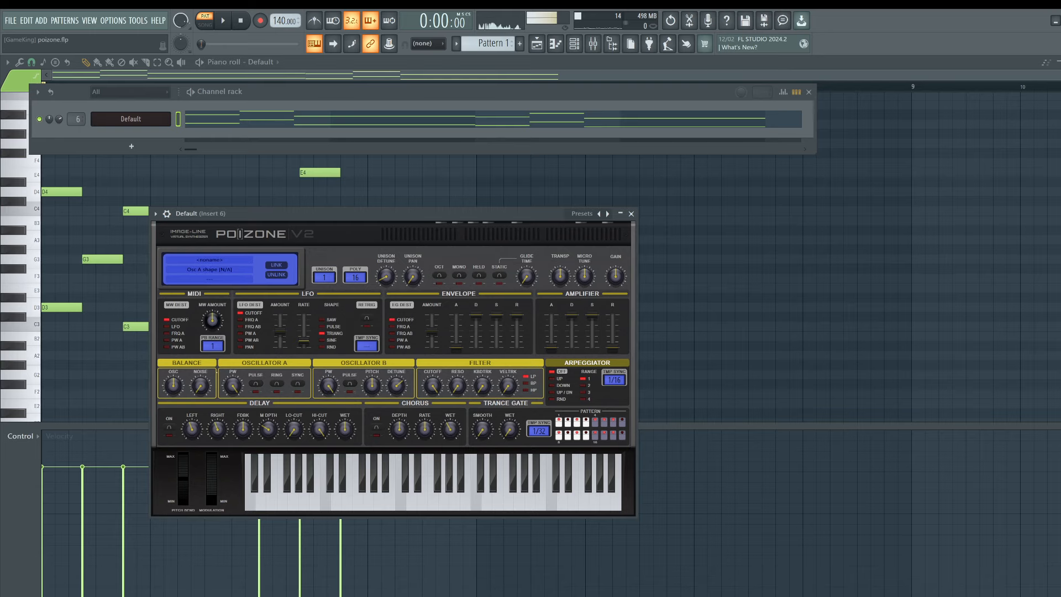
Play the melody while trying oscillator A's pulse width.
key("space")
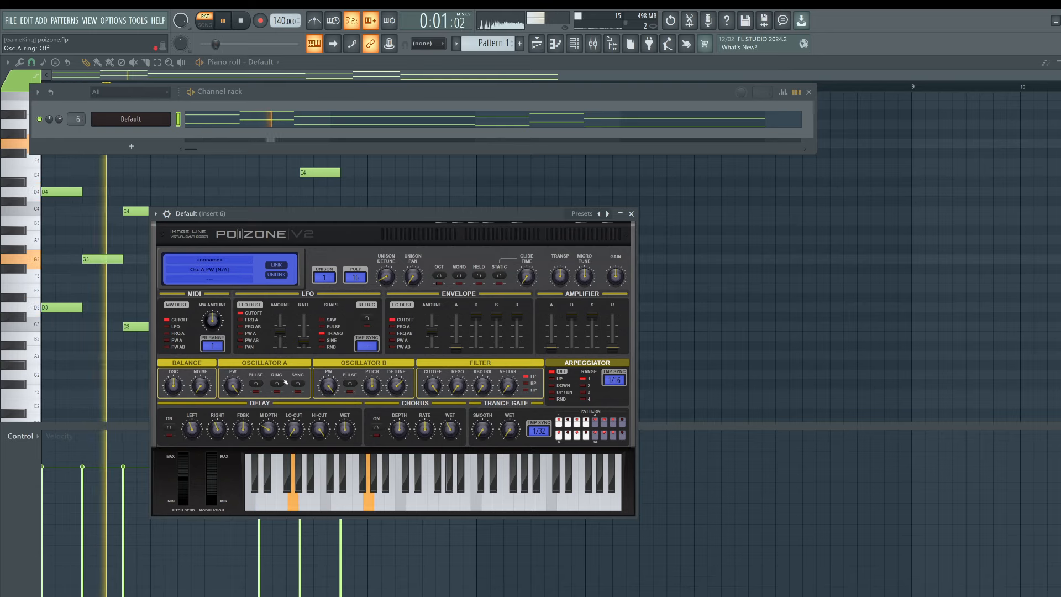
key("space")
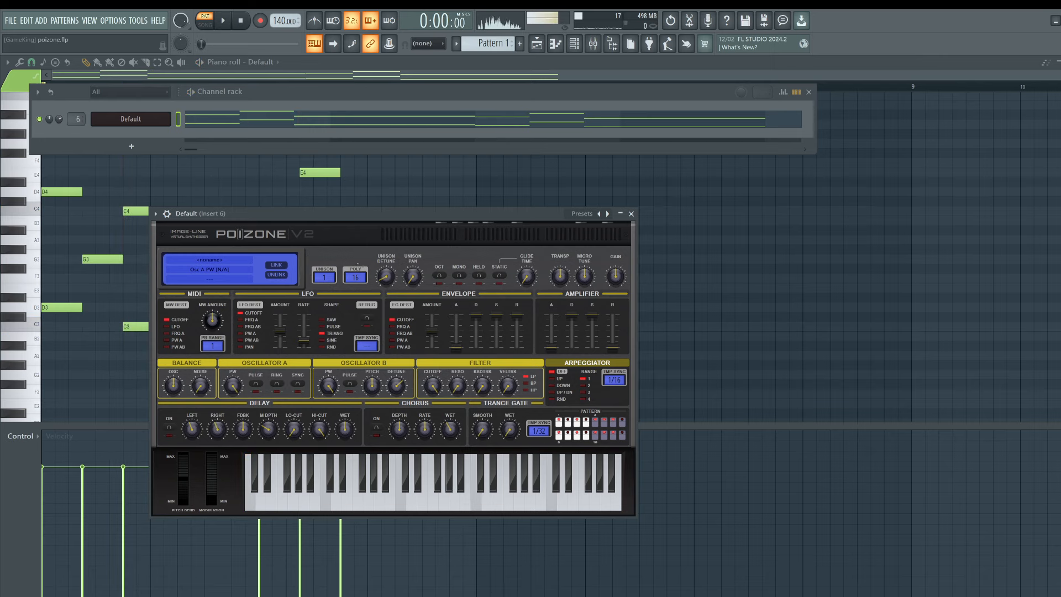
Raise PoiZone's unison to 8 voices, playing the melody to hear the change.
left_click_drag(326, 278, 325, 270)
key("space")
key("space")
left_click_drag(326, 277, 325, 270)
Play the melody while adjusting PoiZone's unison detune and raising the unison pan to about 74%.
key("space")
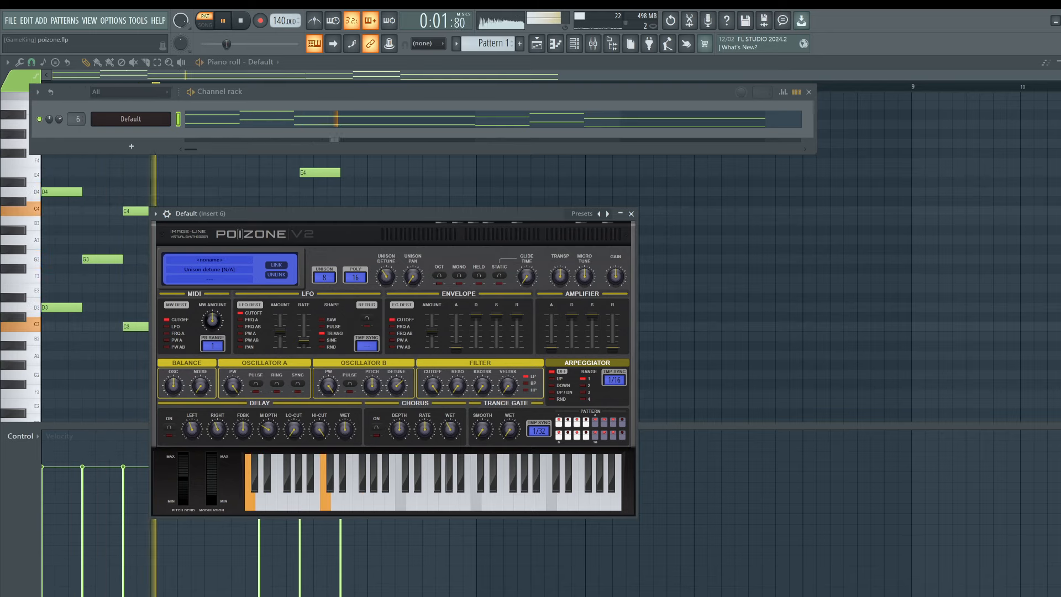
key("space")
key("space")
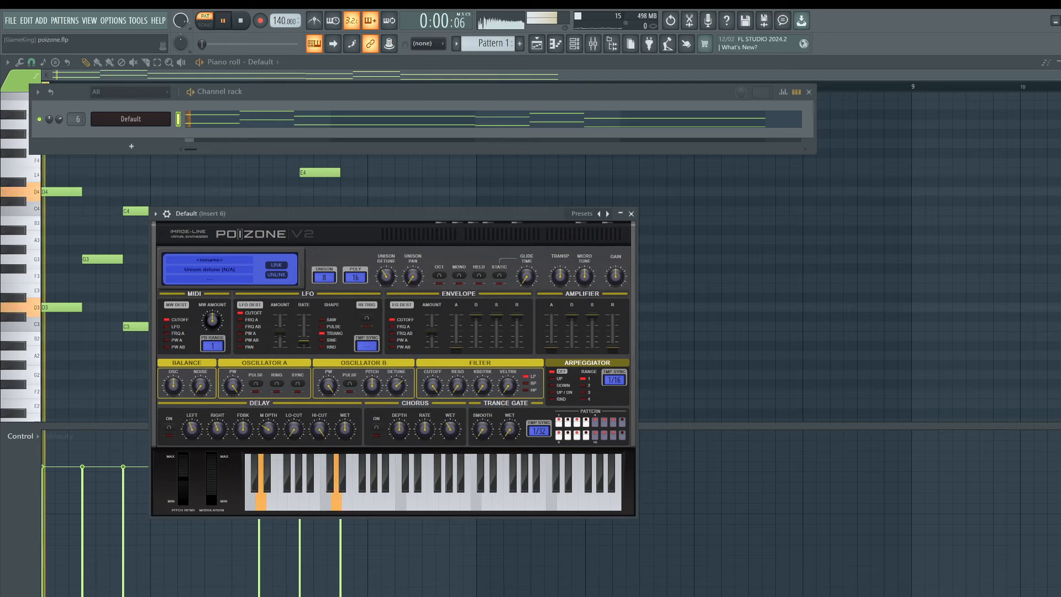
key("space")
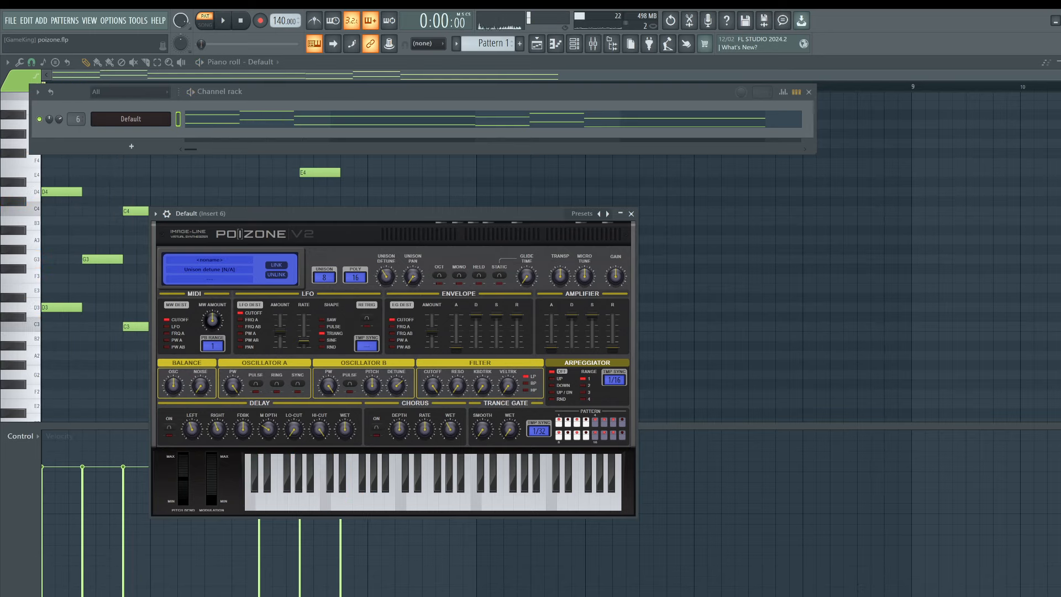
key("space")
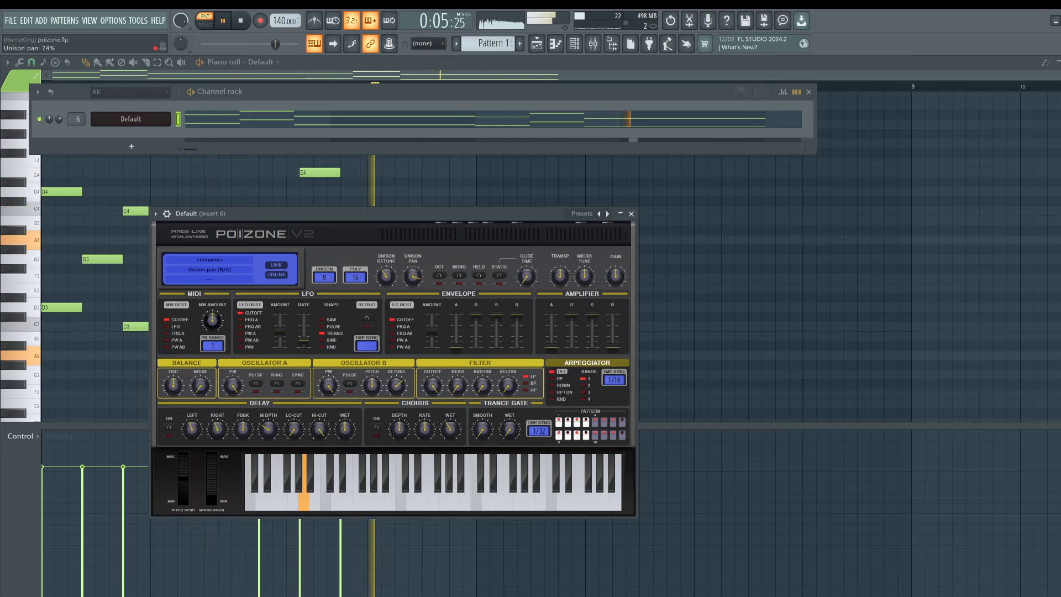
key("space")
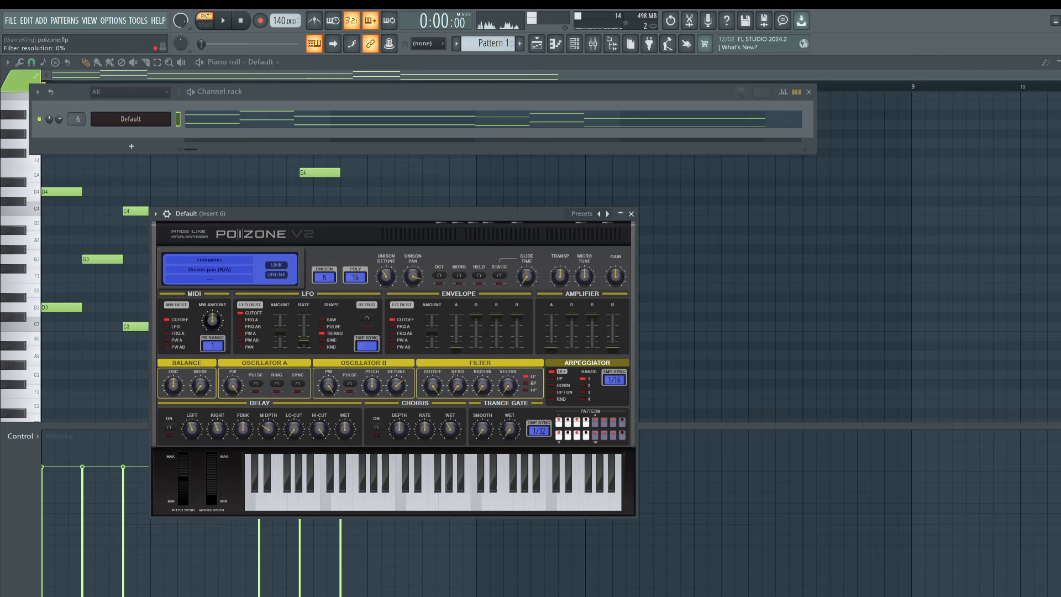
Lower the filter cutoff to about 30% and raise the envelope amount while auditioning the melody.
key("space")
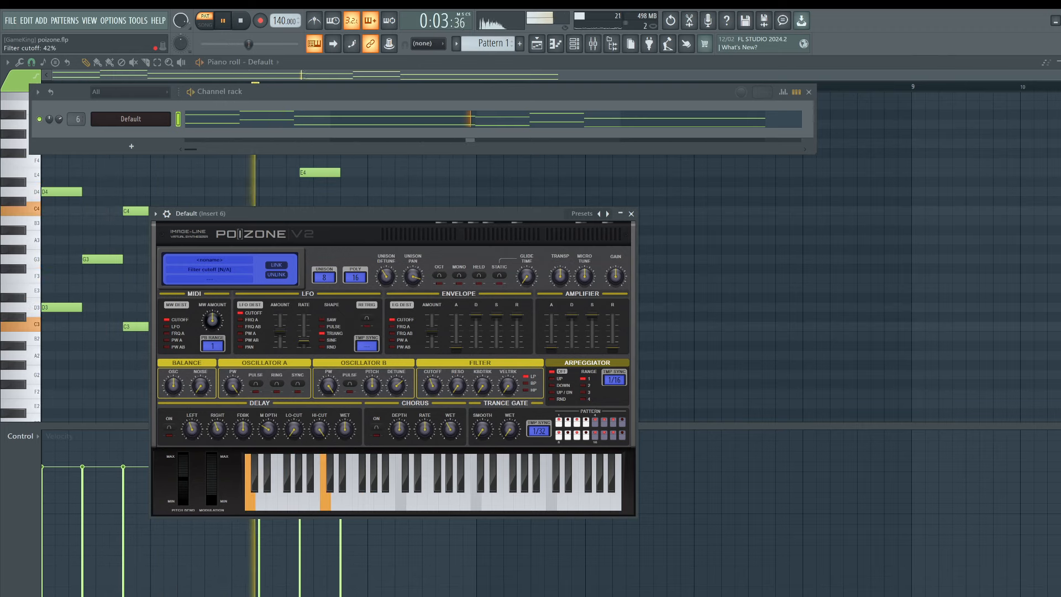
key("space")
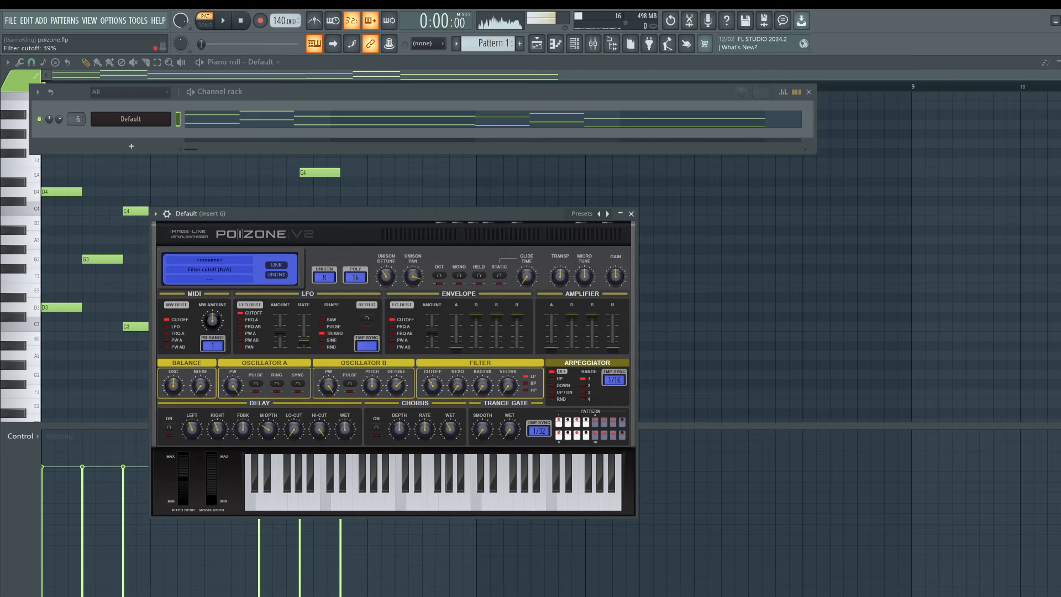
key("space")
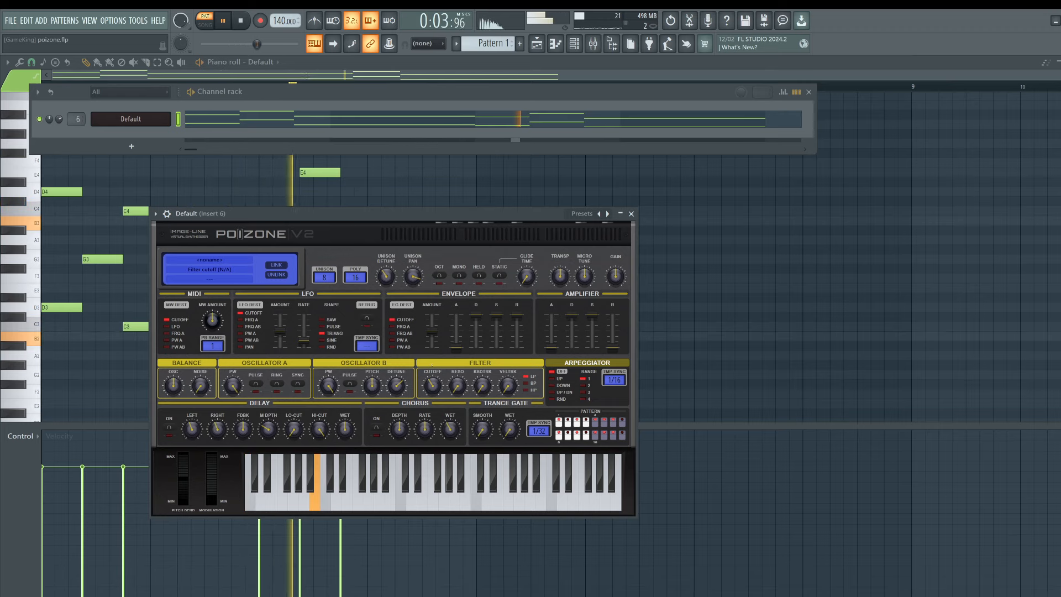
key("space")
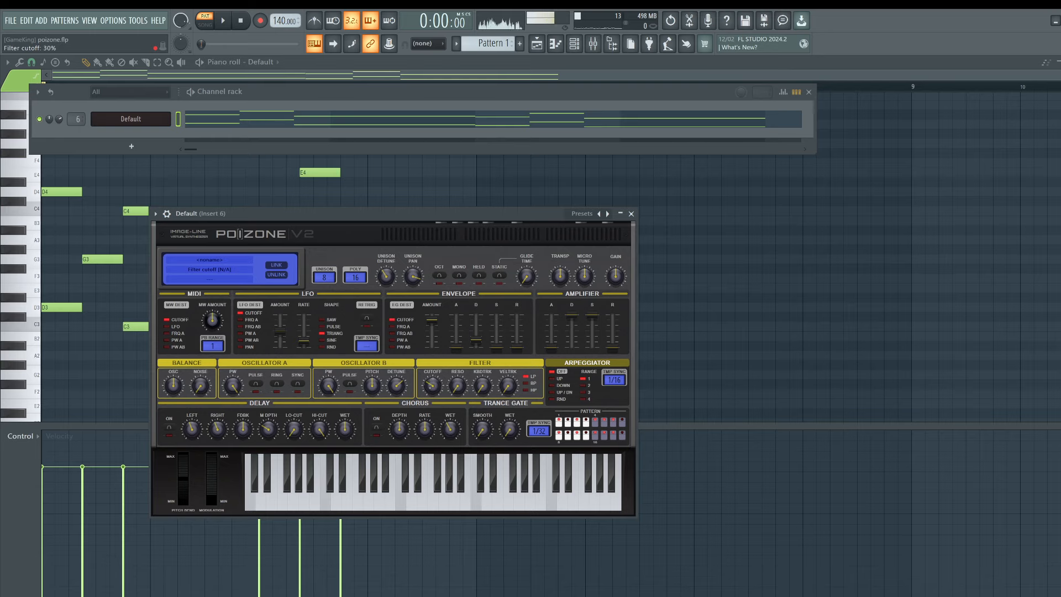
Raise the envelope decay to about 6899 ms and the filter resonance to about 51% while the melody plays.
key("space")
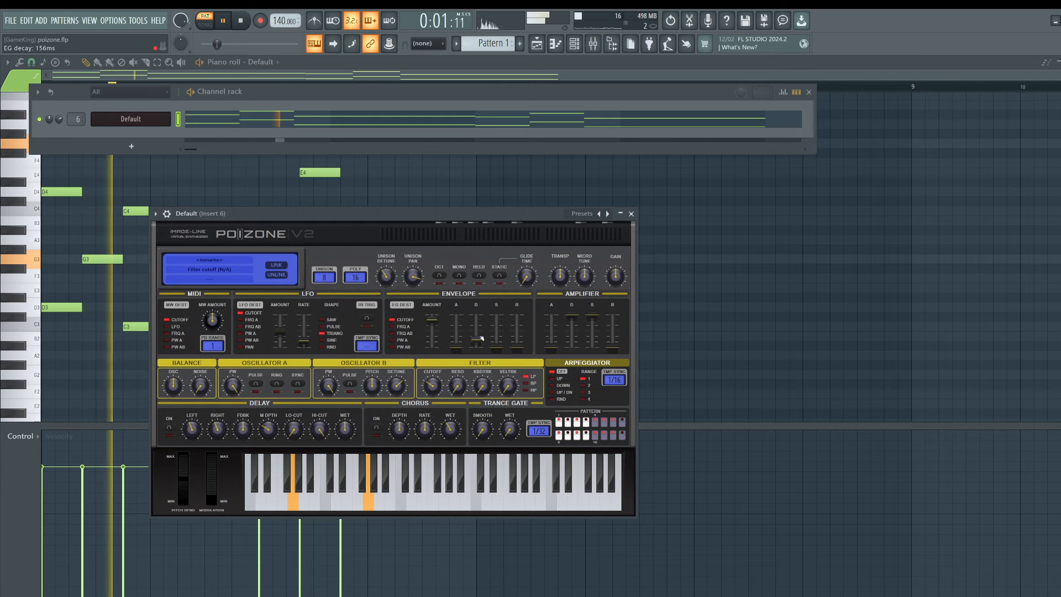
left_click_drag(475, 333, 479, 330)
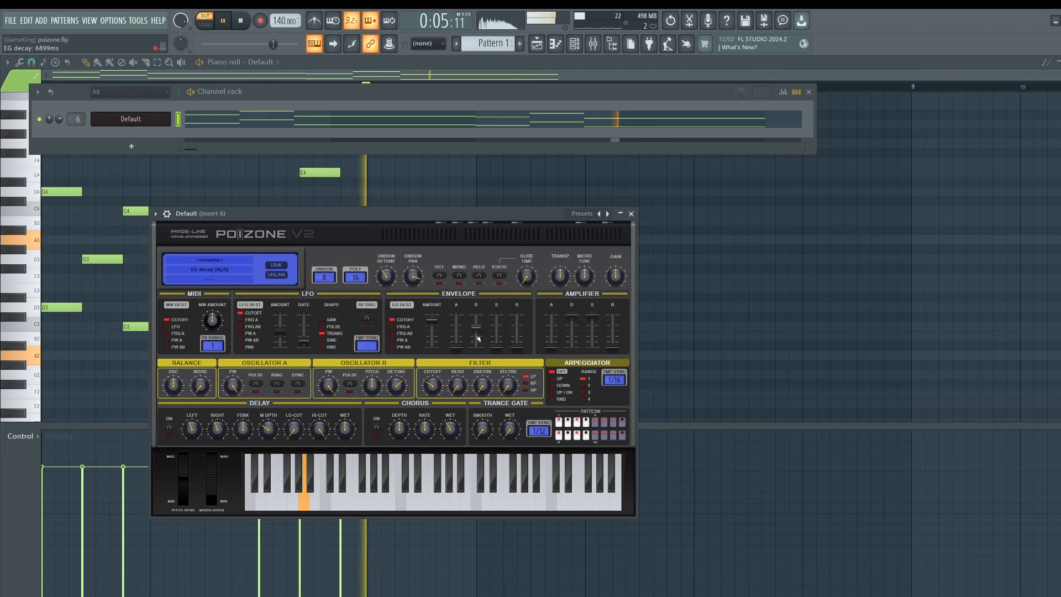
key("space")
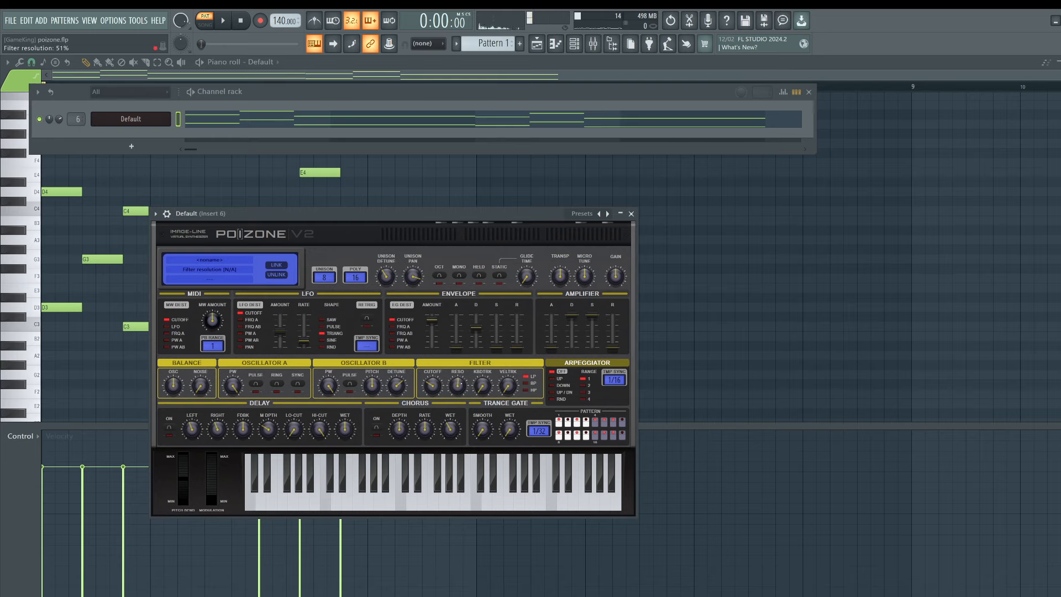
Reduce the filter cutoff further to about 16%, playing the melody several times to hear the envelope's effect.
key("space")
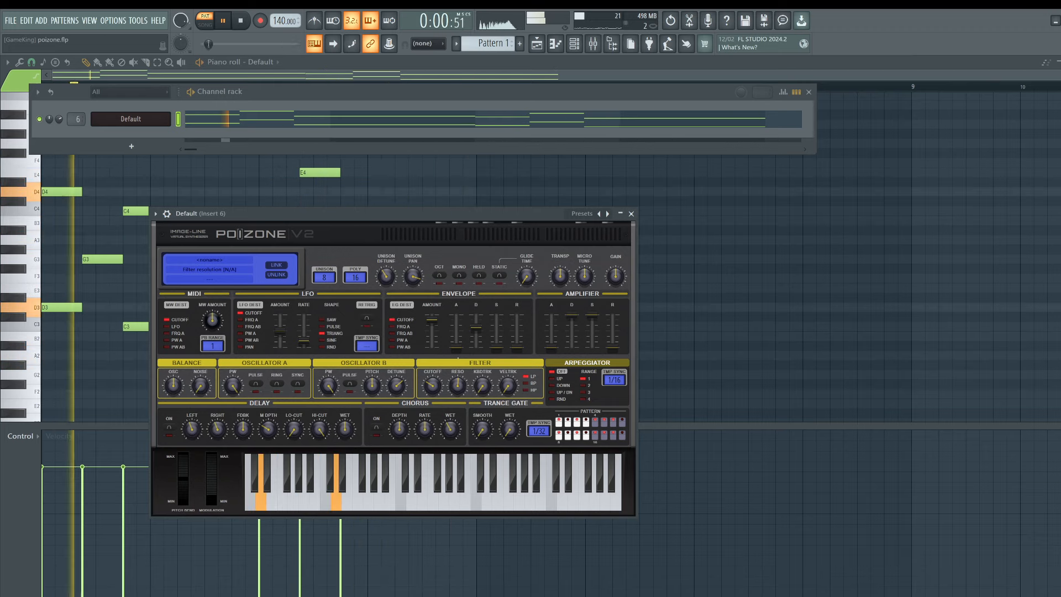
key("space")
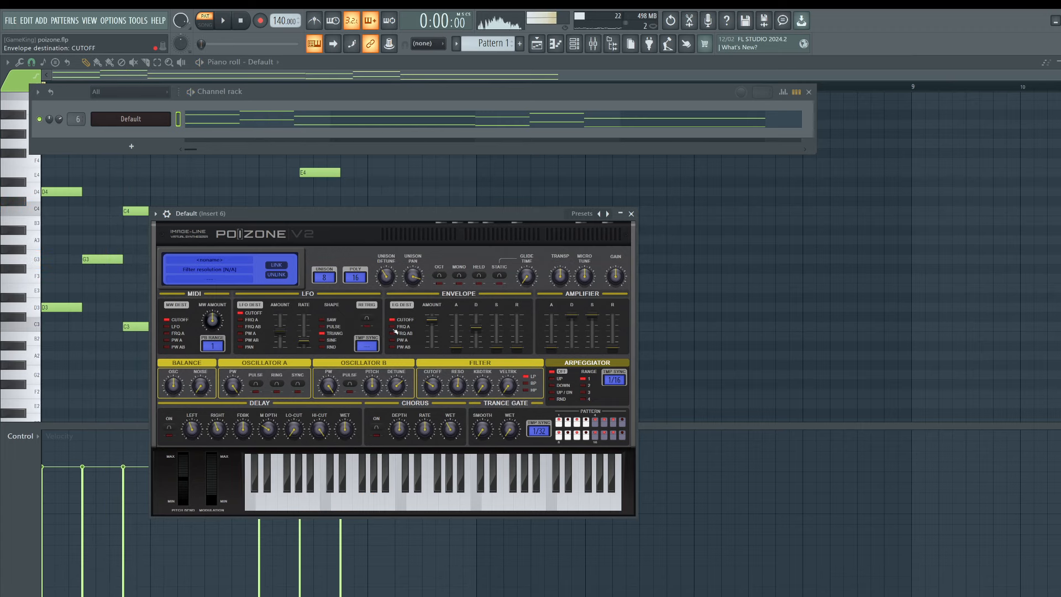
key("space")
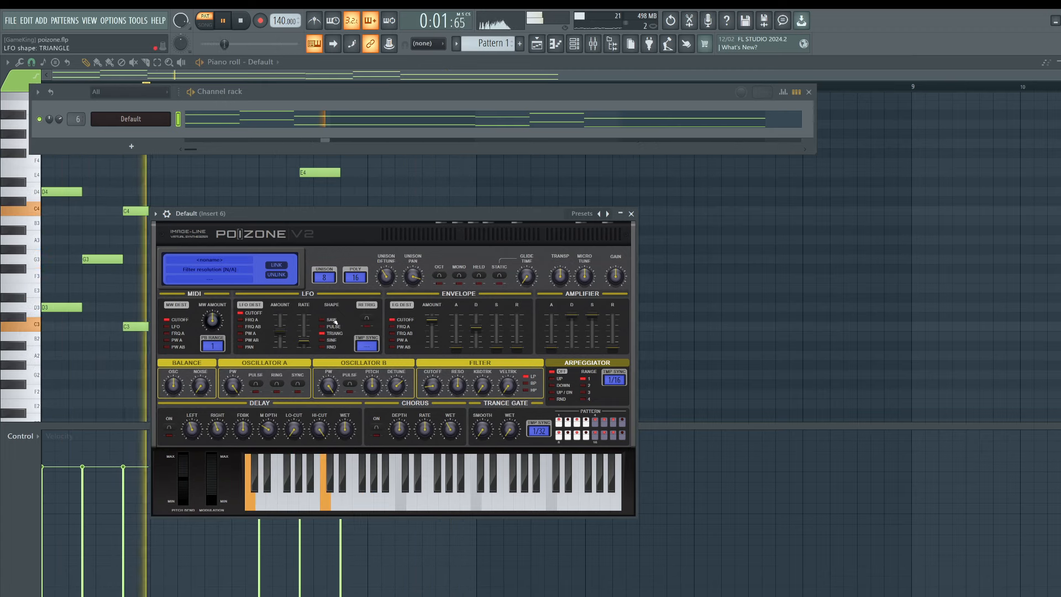
key("space")
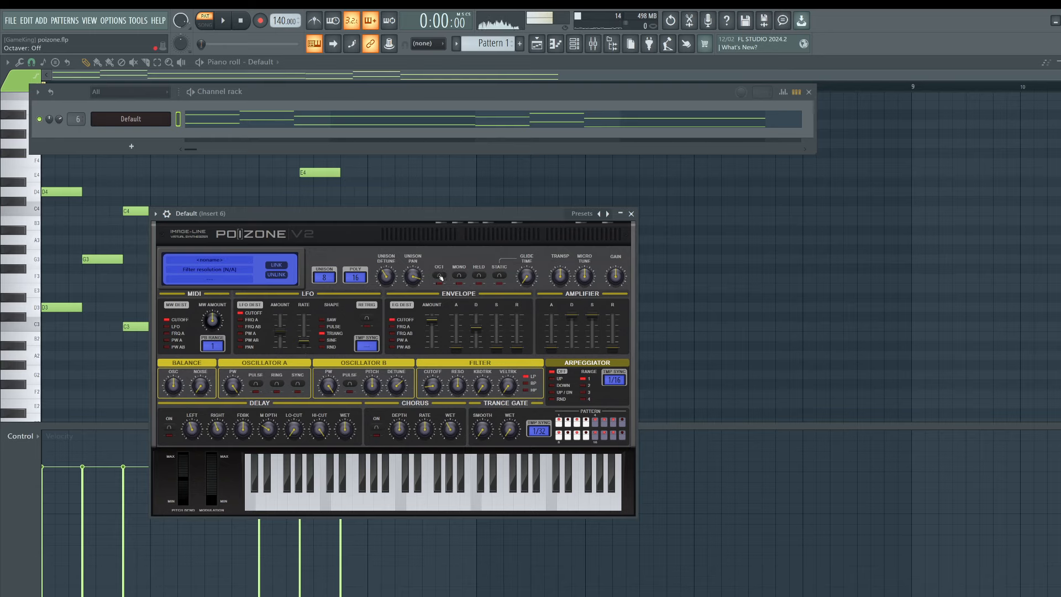
key("space")
key("space")
Transpose all melody notes down one octave and play them with the PoiZone instrument window reopened.
right_click(729, 312)
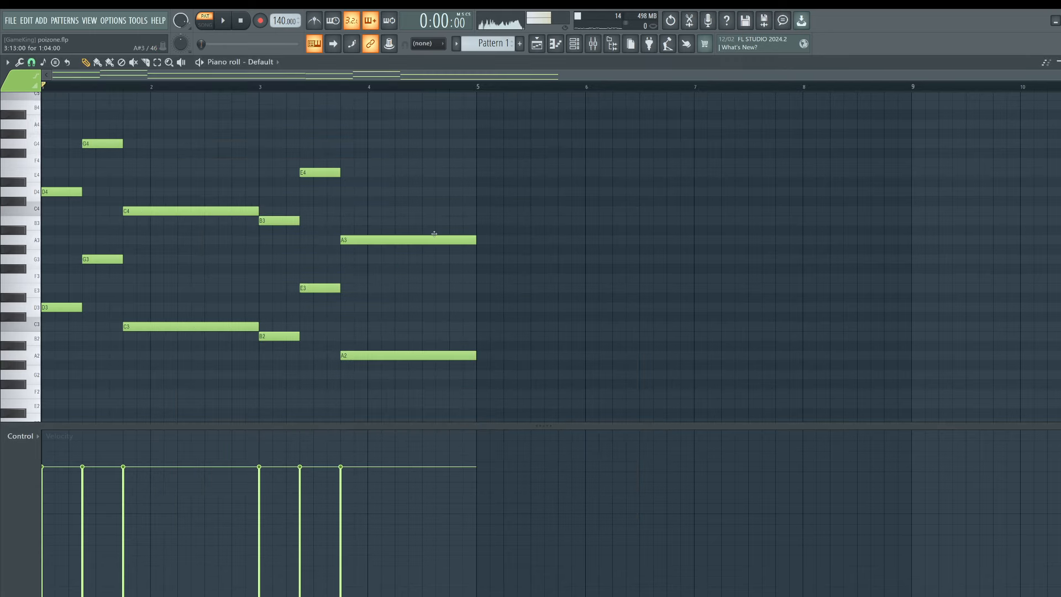
key("ctrl+Down")
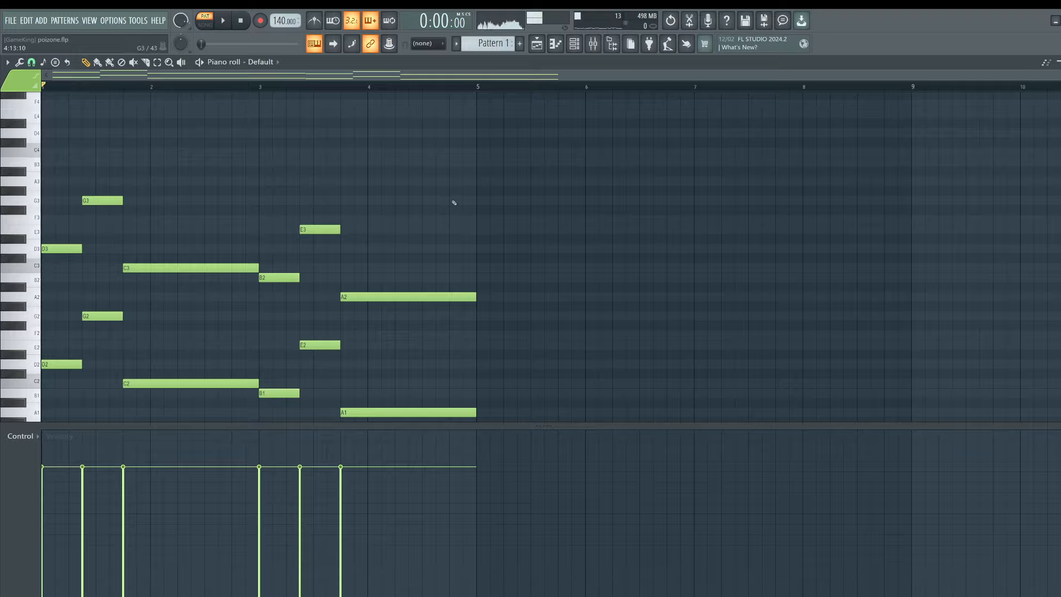
key("space")
key("F6")
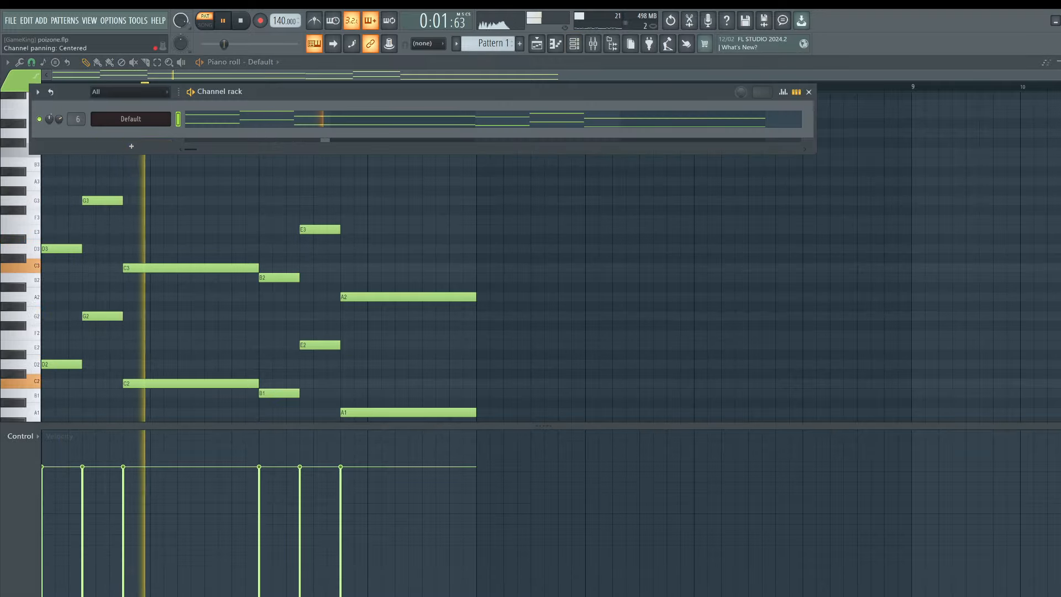
left_click(123, 123)
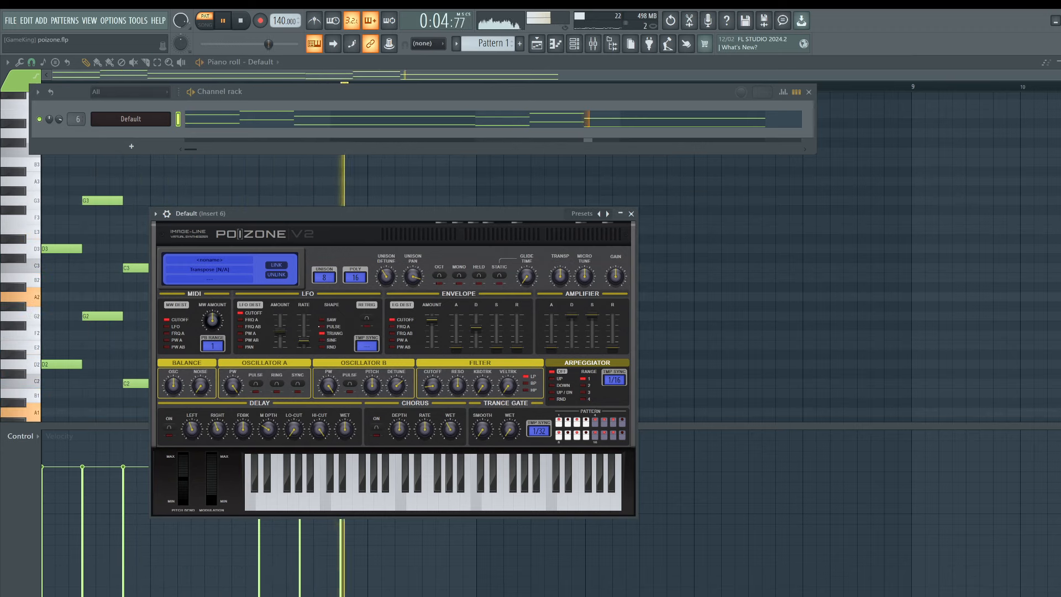
Set the LFO shape to pulse and adjust the LFO amount and rate while listening to the melody.
left_click(322, 326)
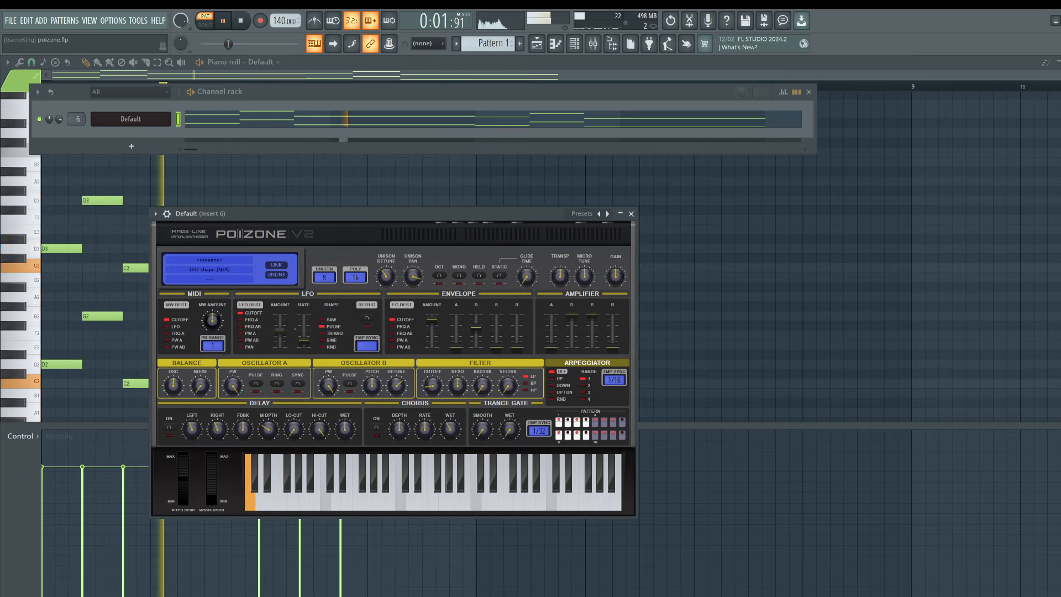
left_click_drag(280, 330, 304, 327)
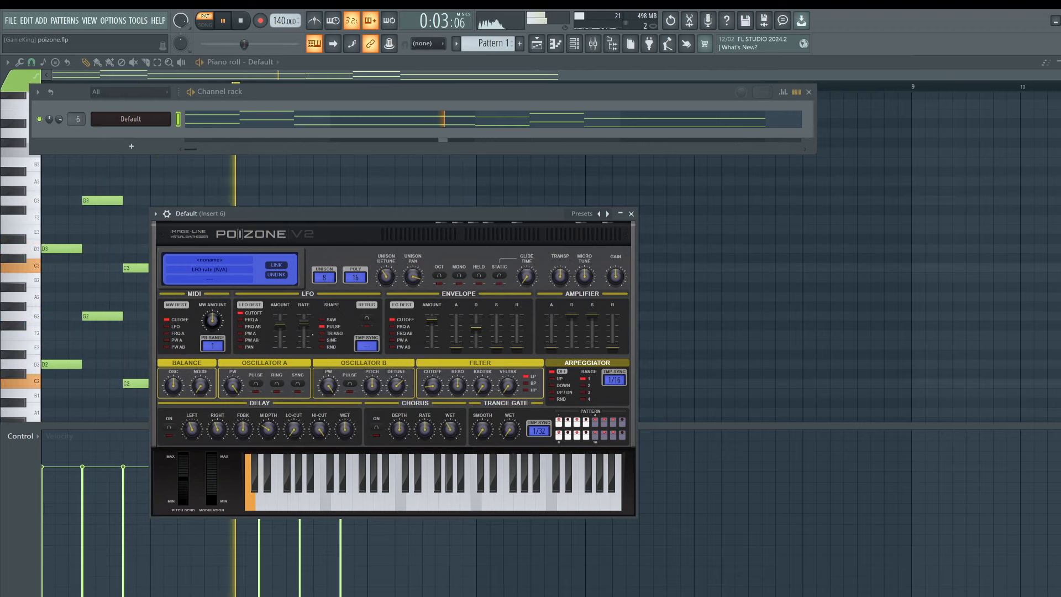
left_click_drag(304, 329, 304, 326)
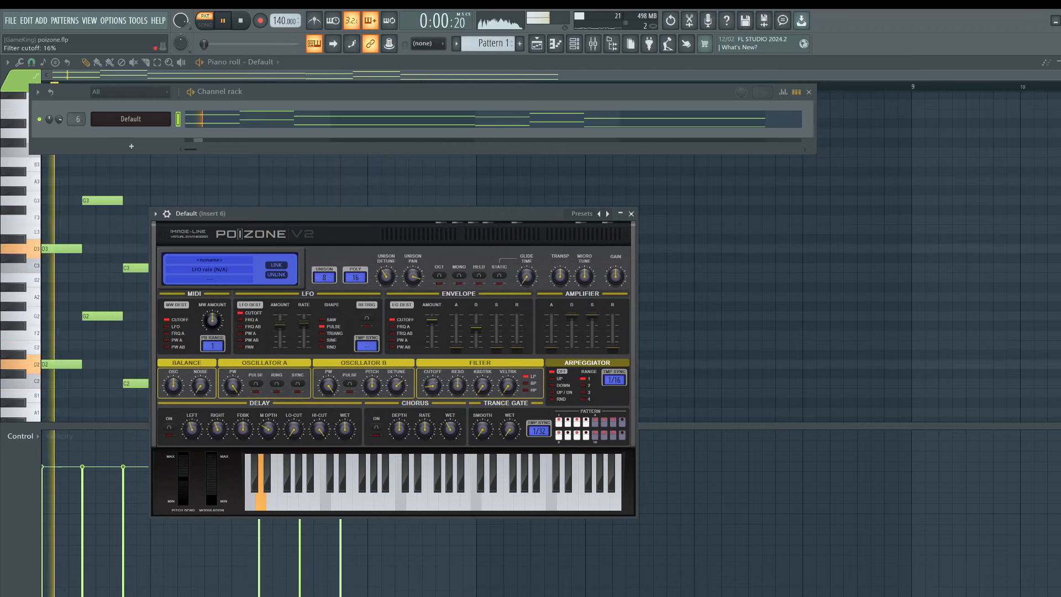
key("space")
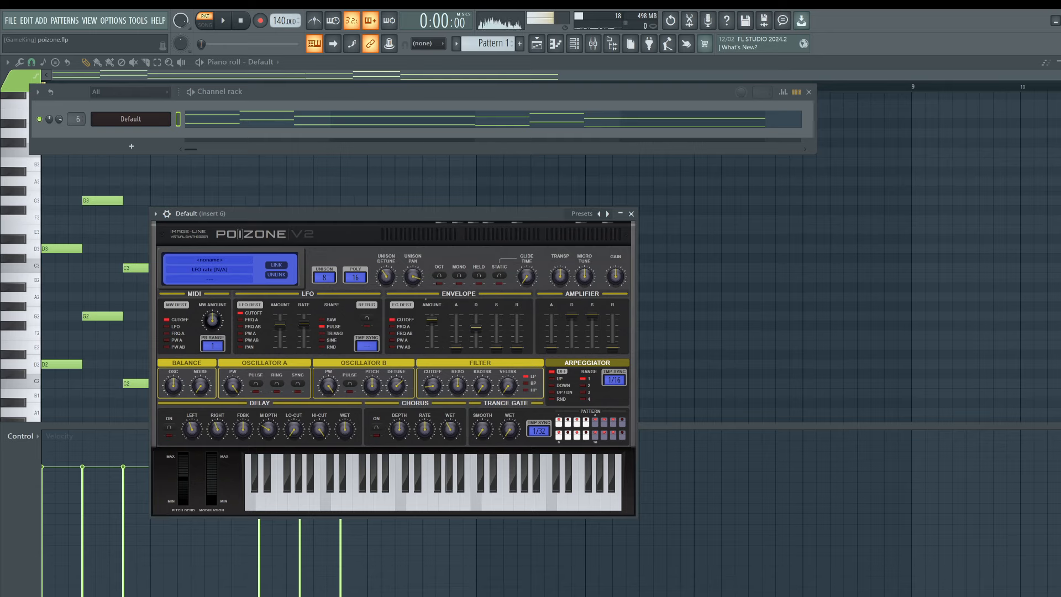
key("space")
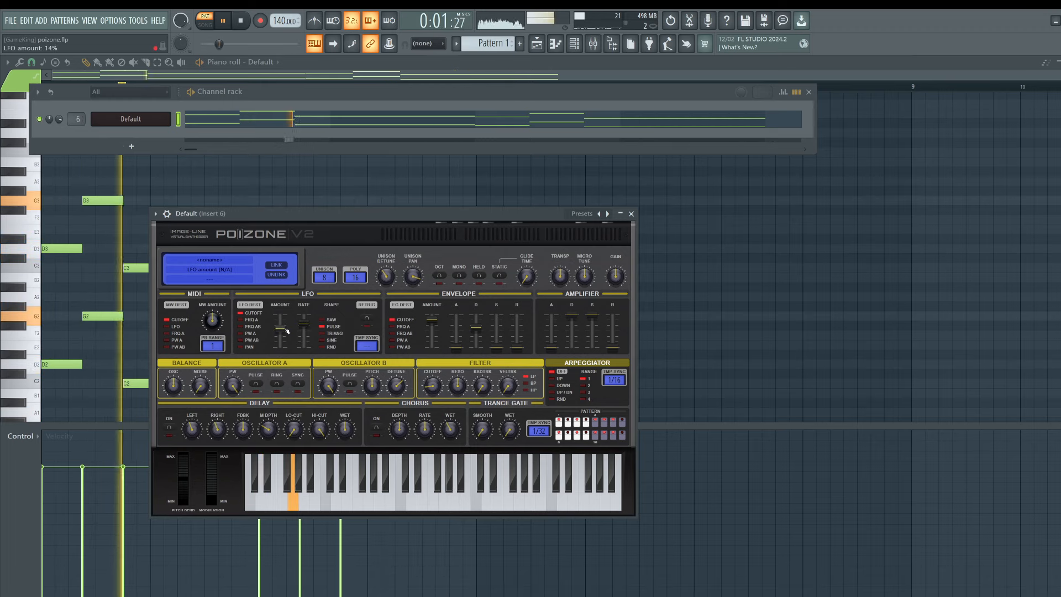
left_click_drag(282, 329, 281, 327)
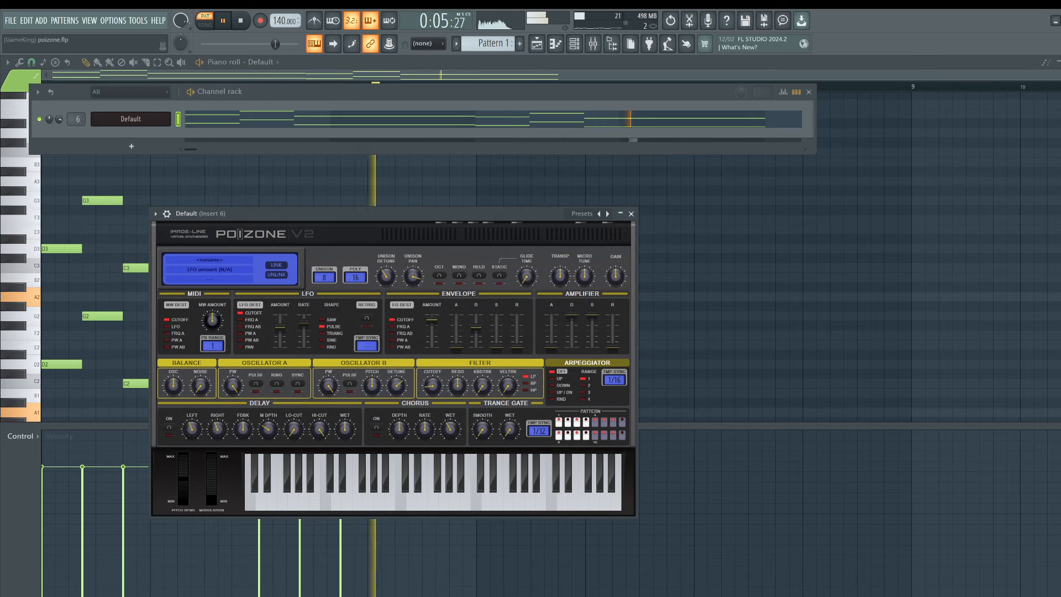
Turn on the chorus effect and set the envelope amount to about 48% during playback.
left_click(384, 427)
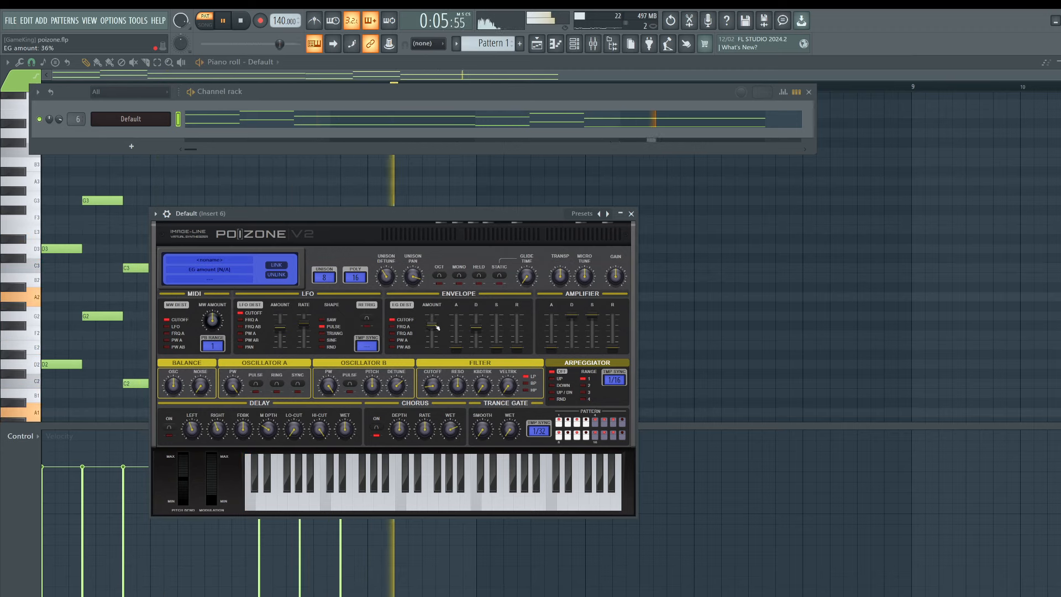
left_click_drag(434, 325, 435, 322)
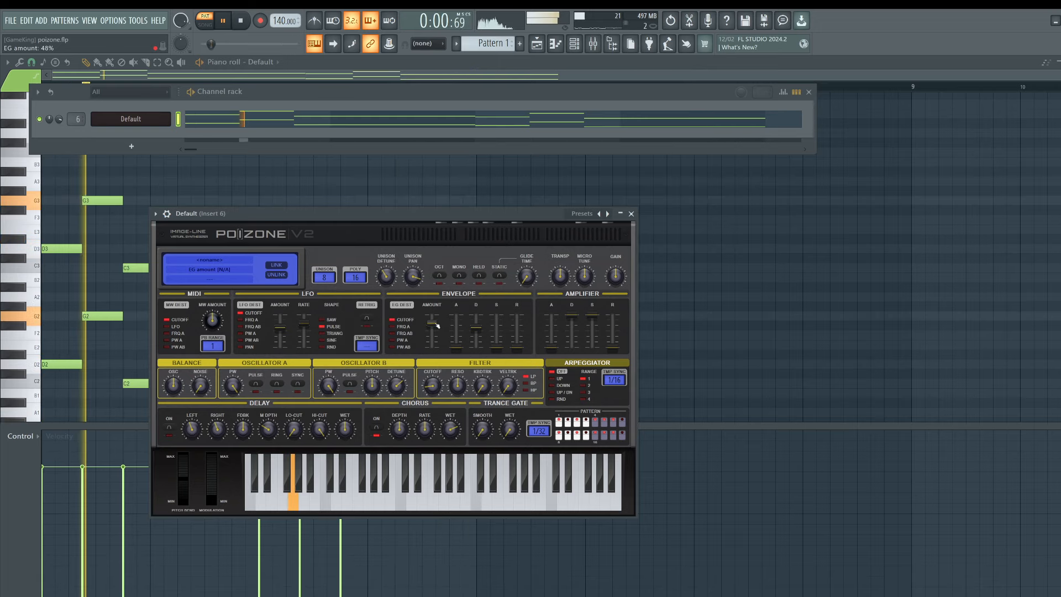
key("space")
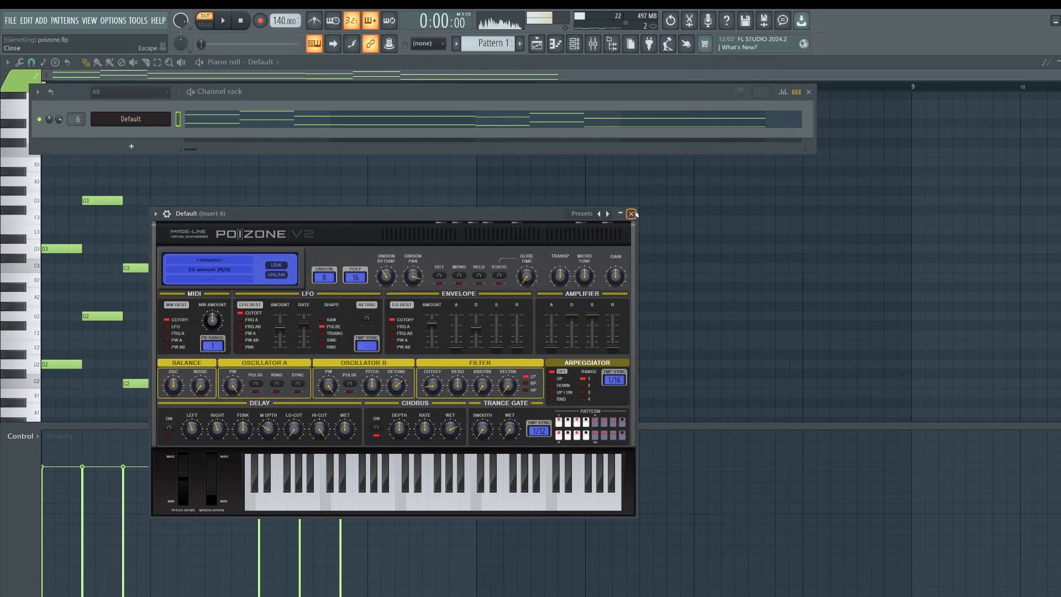
Add a second PoiZone channel to the channel rack and route it to mixer track 7.
left_click(633, 214)
left_click(150, 145)
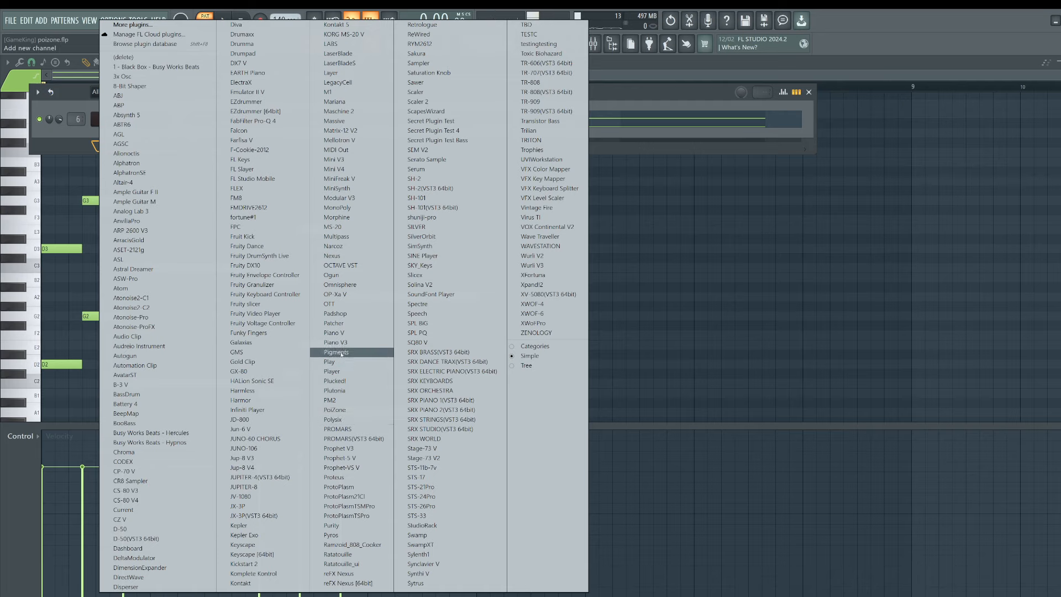
left_click(353, 410)
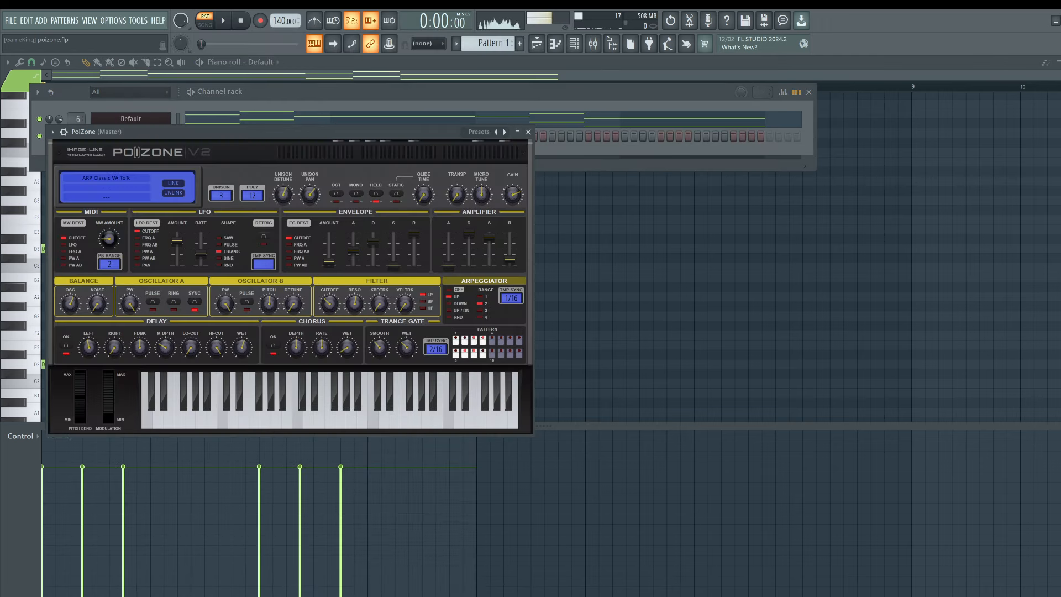
left_click(528, 132)
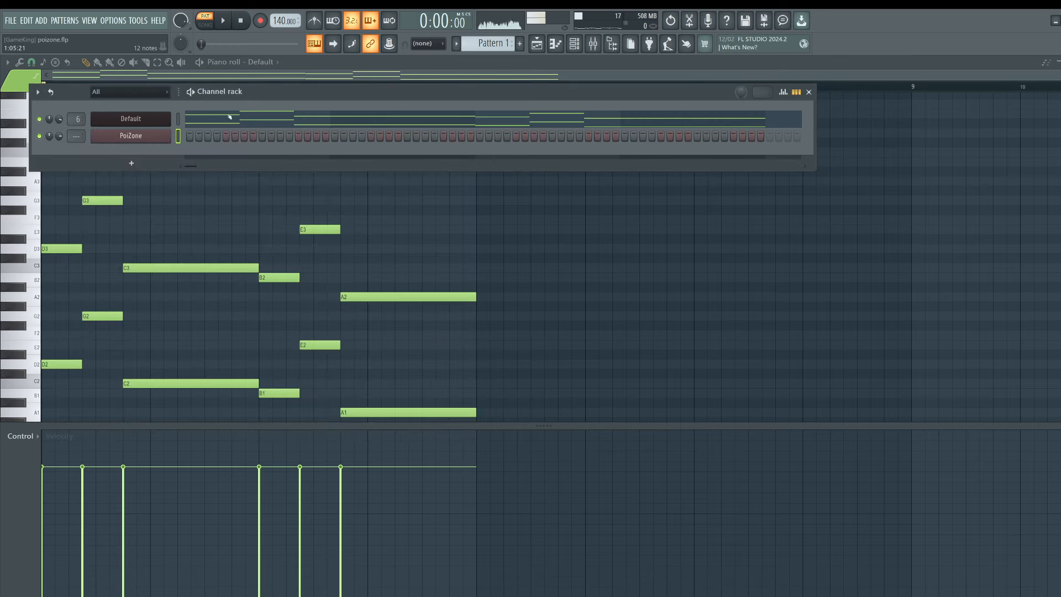
double_click(76, 136)
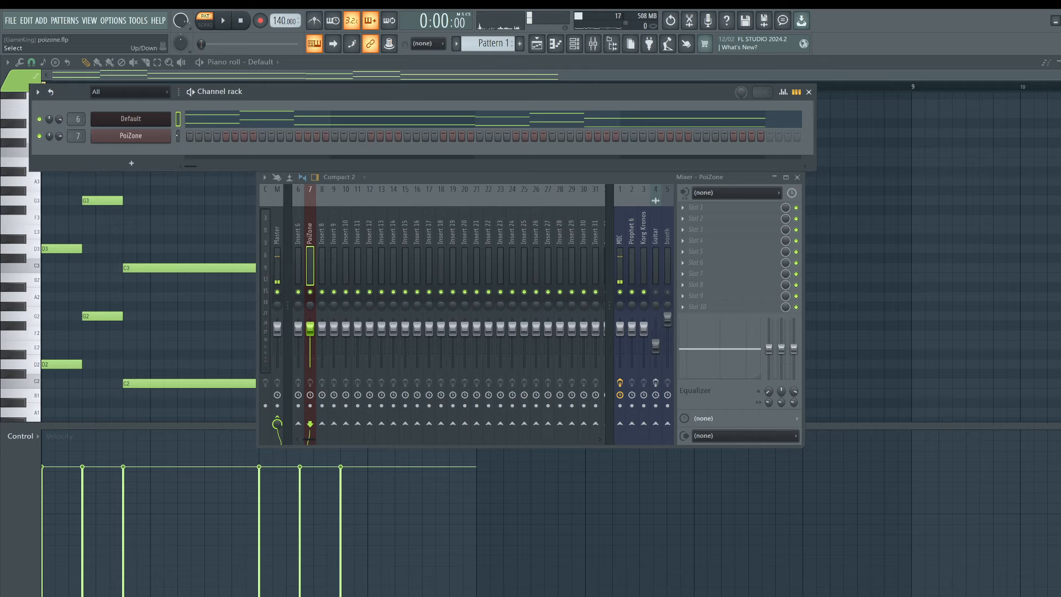
Open the piano roll of the new PoiZone channel with the mixer hidden and start pattern playback.
right_click(167, 140)
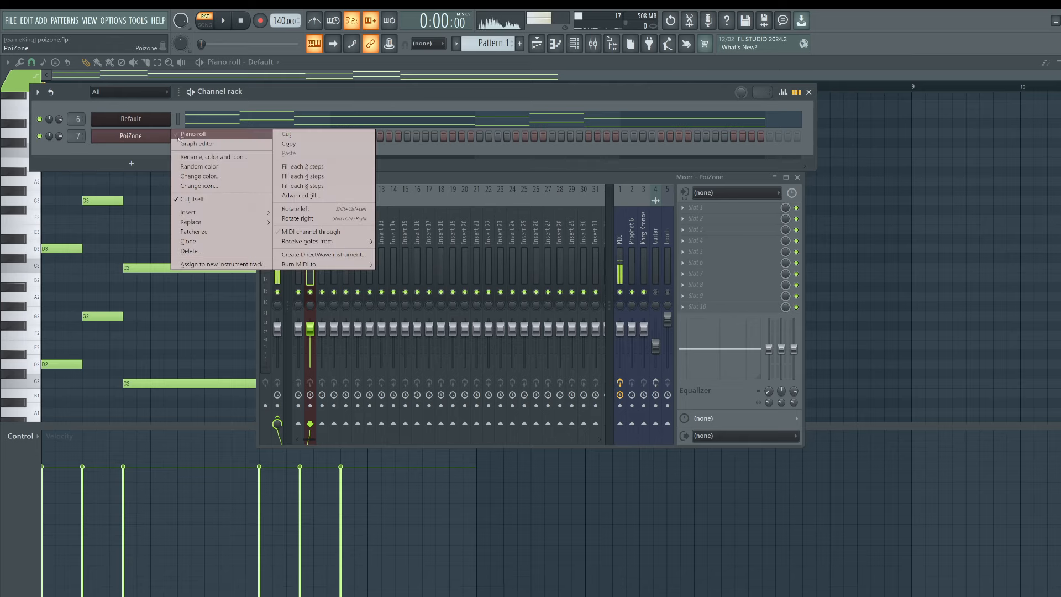
left_click(196, 135)
left_click(593, 43)
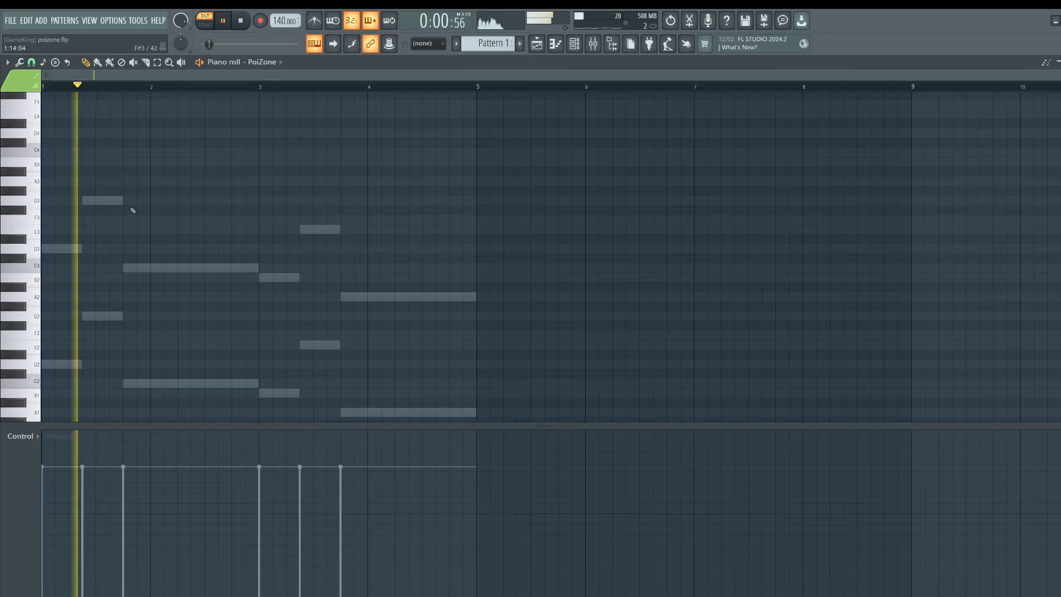
Stamp a minor 9th chord on D4 at the pattern start, shortened to the length of the first ghost note.
key("F9")
left_click(43, 62)
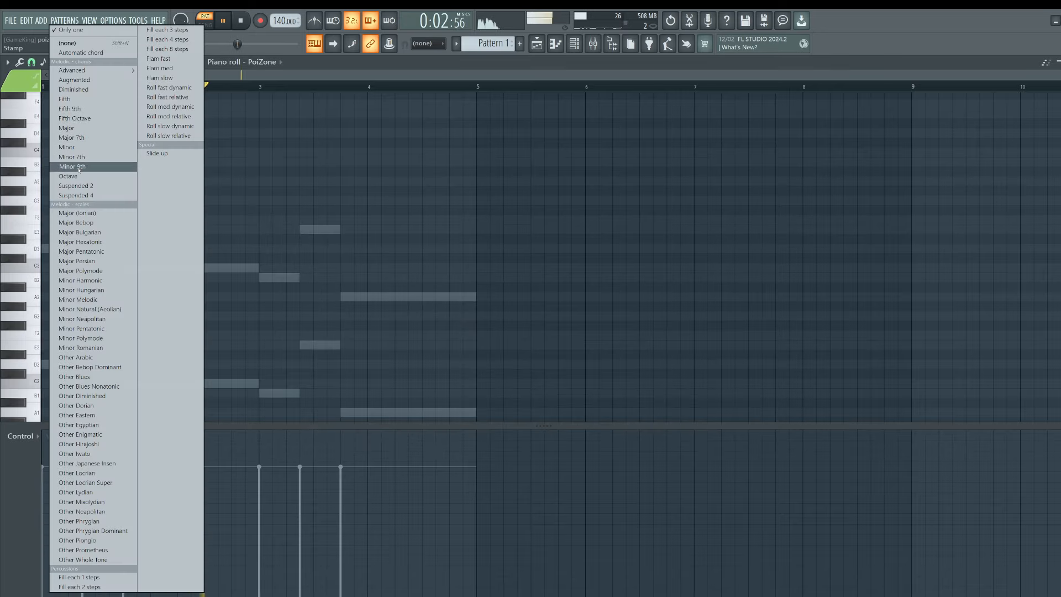
left_click(69, 167)
scroll(90, 206, "up", 2)
left_click(44, 191)
left_click_drag(176, 192, 80, 193)
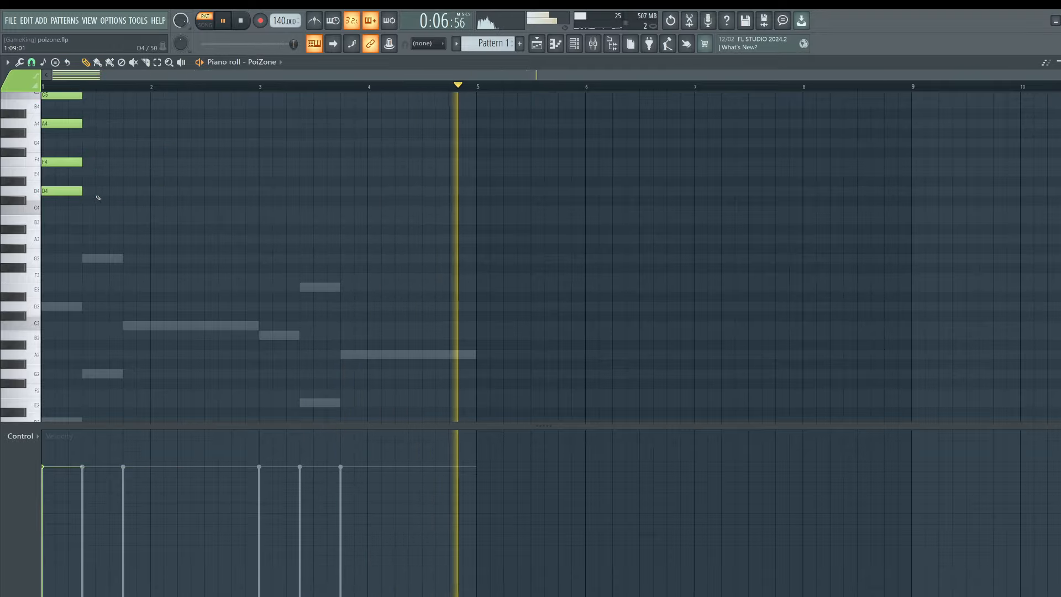
scroll(88, 204, "up", 2)
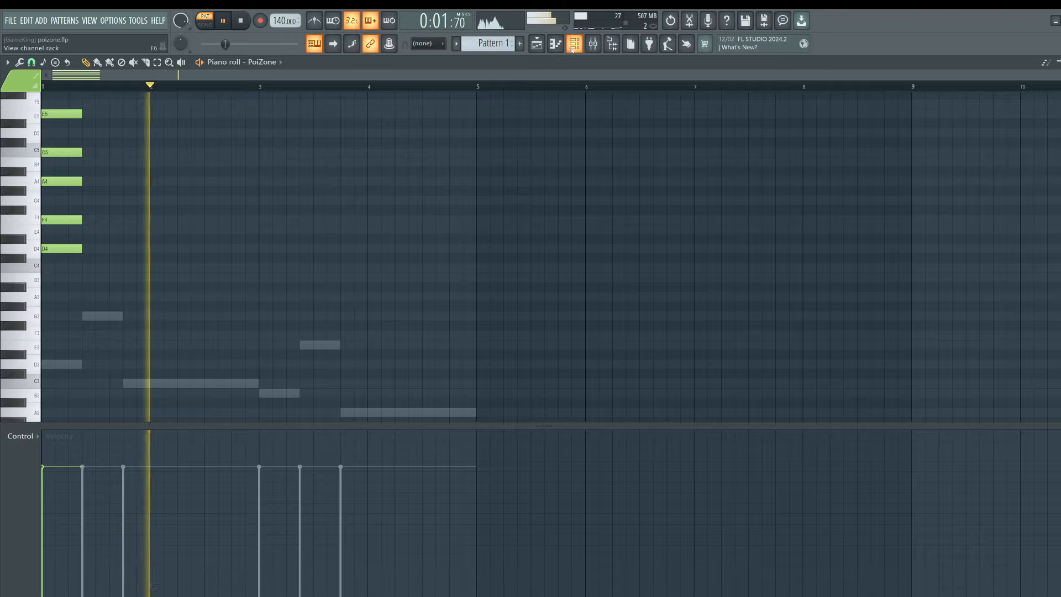
Stamp an advanced dominant chord on G4 over the second ghost note, raising its fifth to D#5 and its top note to A#5.
key("F6")
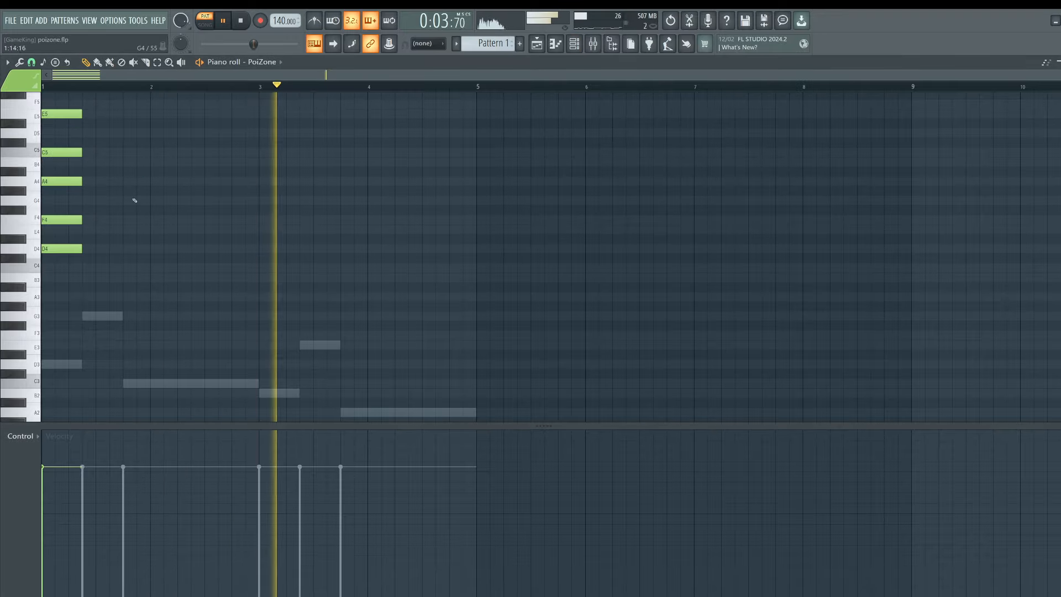
key("F6")
left_click(43, 62)
mouse_move(80, 71)
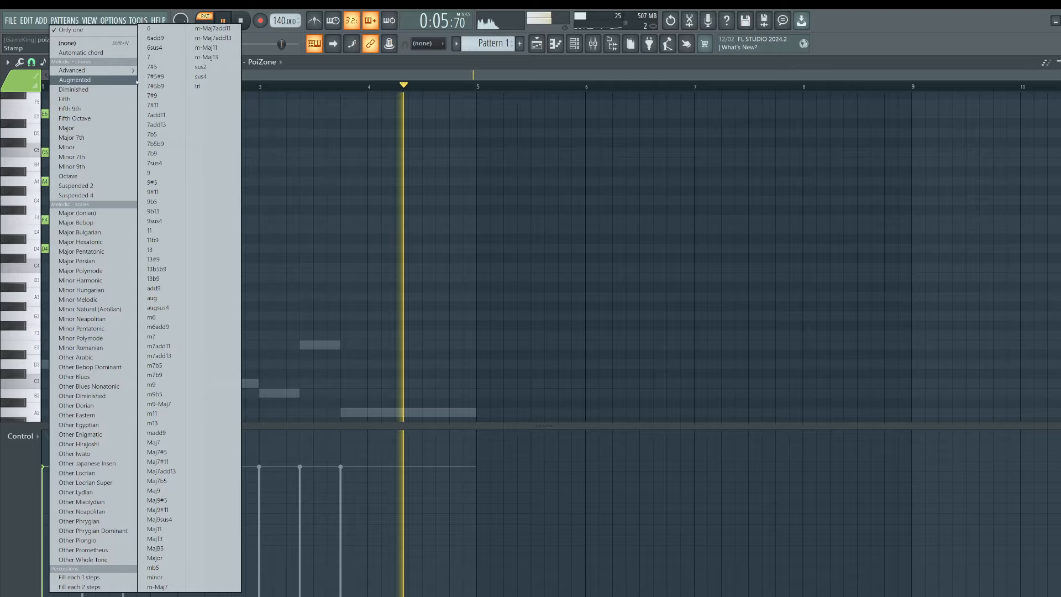
left_click(142, 208)
left_click_drag(98, 201, 82, 199)
left_click(149, 220)
scroll(149, 219, "up", 3)
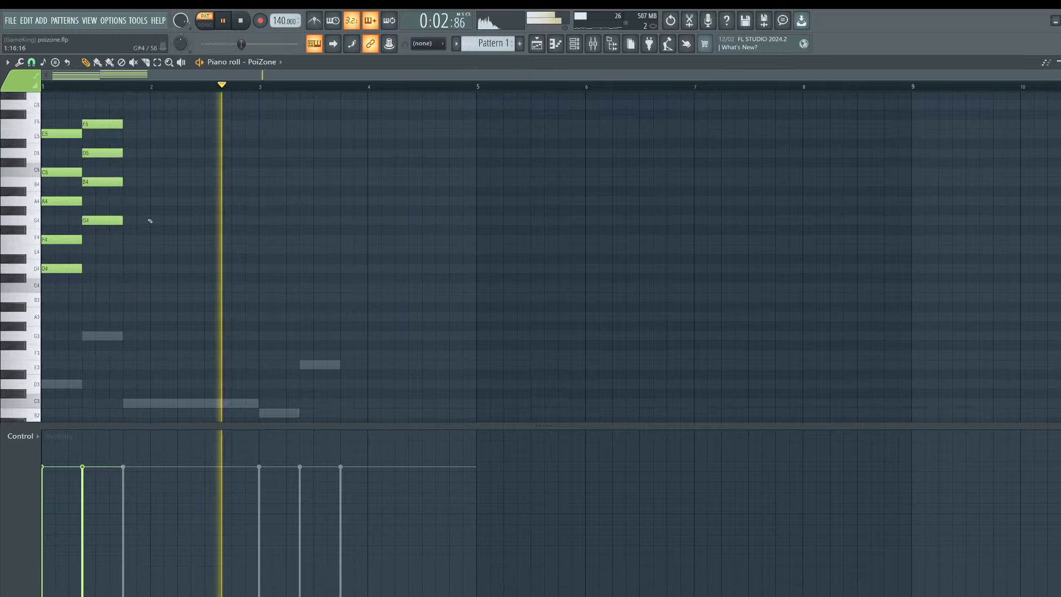
left_click(107, 220, "ctrl+shift")
left_click(108, 153, "ctrl+shift")
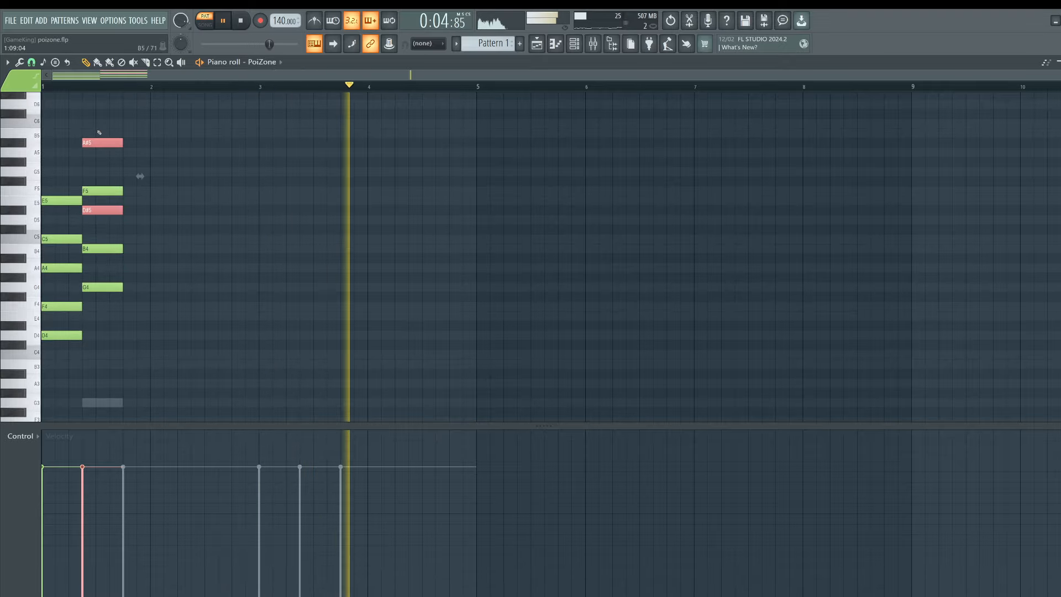
Stamp a Maj9 chord on C4 after the second chord, extend it to bar 3, and stop playback.
left_click(43, 61)
mouse_move(83, 71)
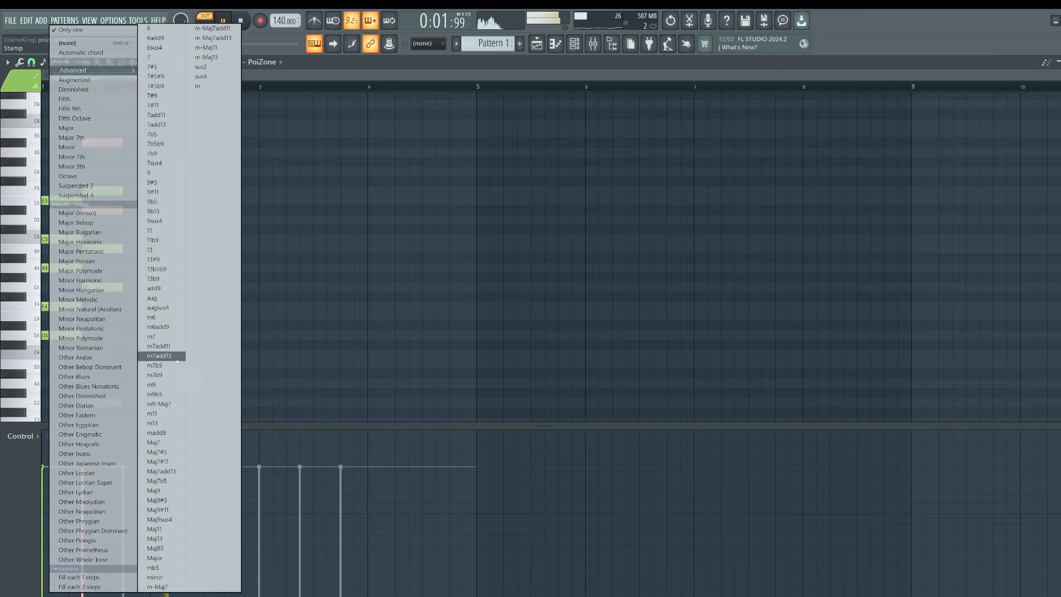
left_click(157, 491)
left_click_drag(138, 353, 255, 359)
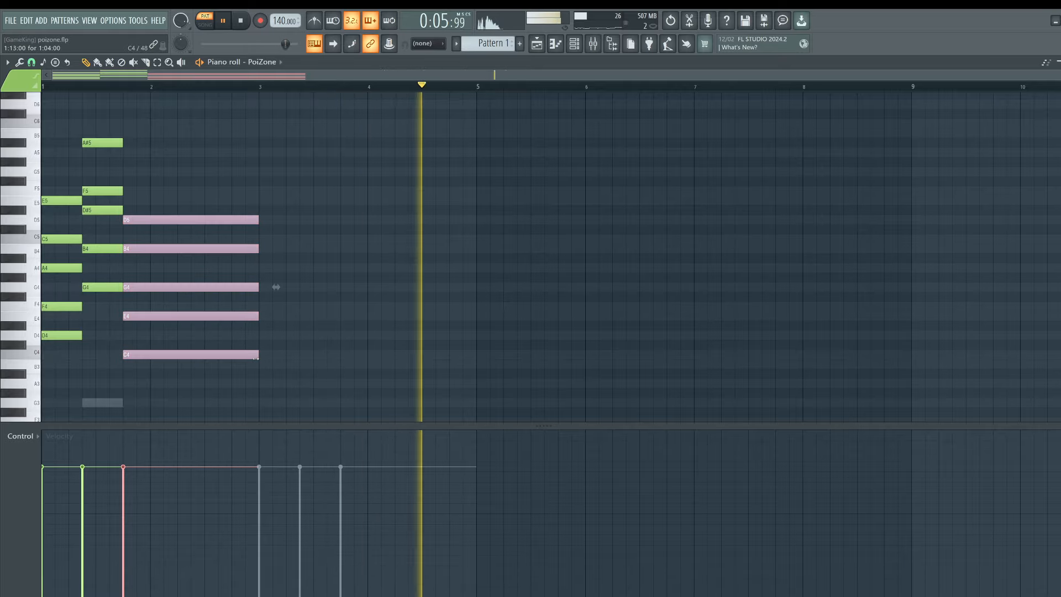
key("ctrl+d")
left_click(595, 45)
key("space")
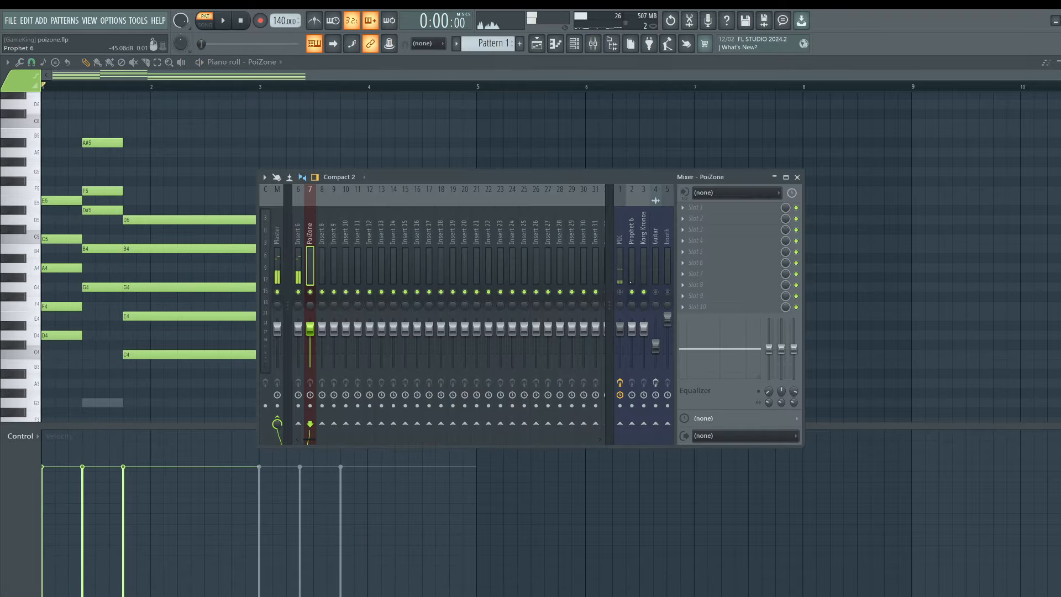
left_click(871, 290)
Stamp a minor 9th chord on A3 and align it with the last ghost note so it ends at bar 5.
left_click_drag(279, 417, 47, 95)
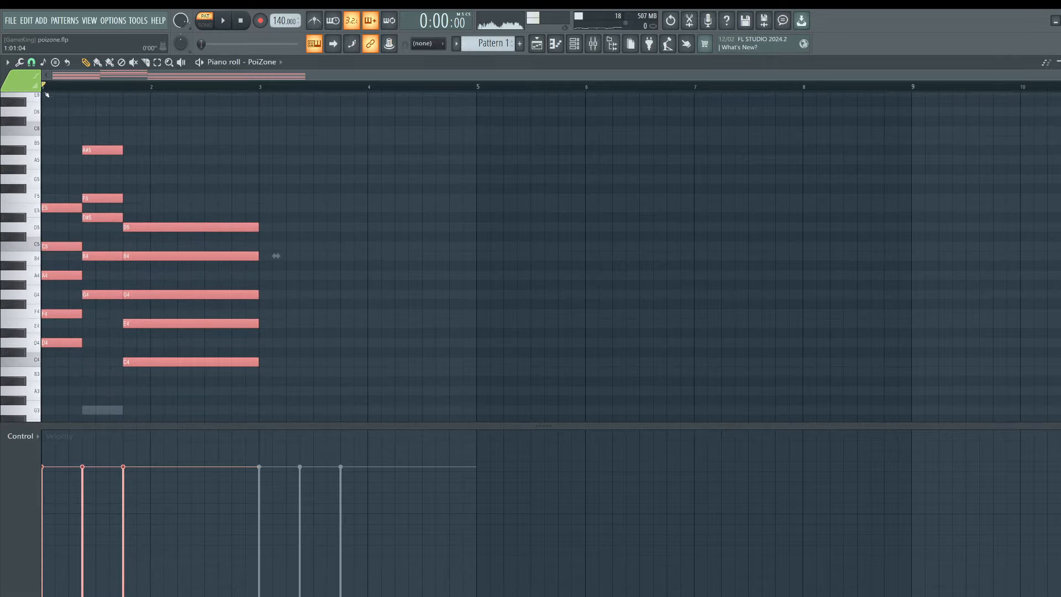
key("ctrl+d")
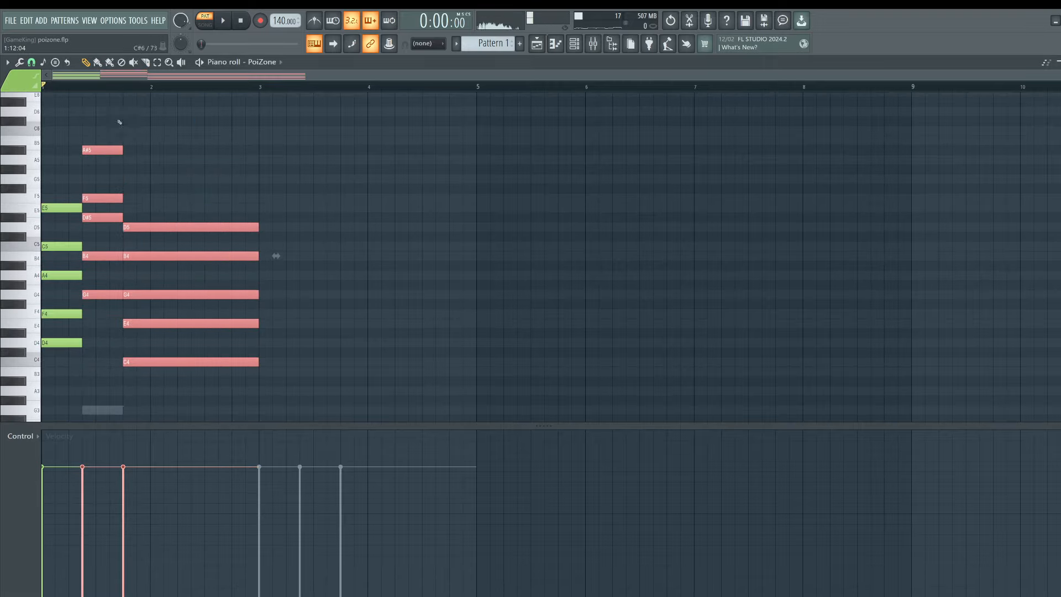
left_click(55, 62)
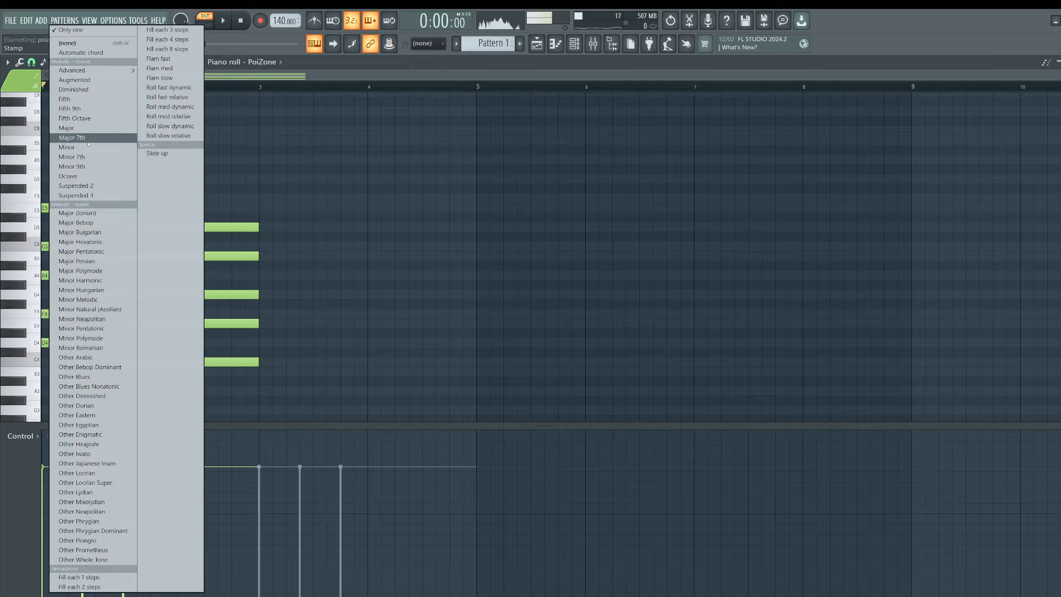
left_click(77, 177)
left_click(283, 390)
left_click_drag(283, 386, 369, 385)
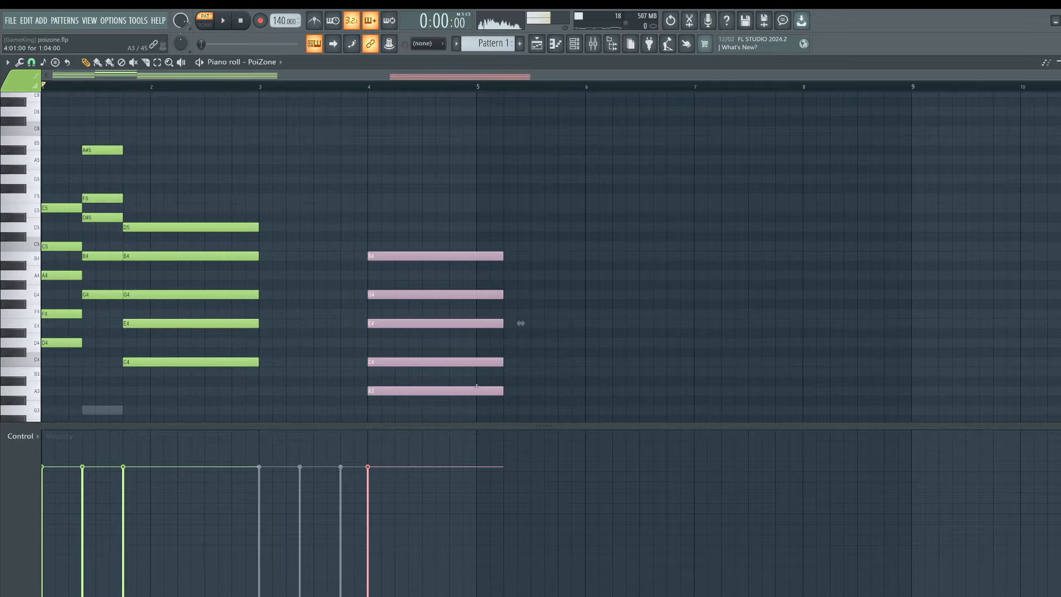
key("space")
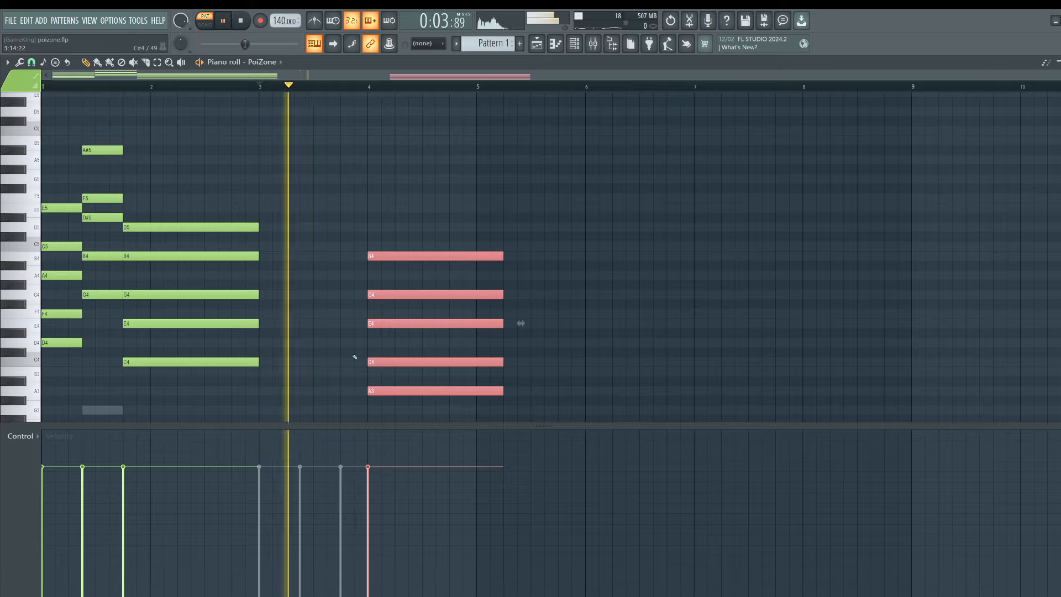
key("space")
left_click_drag(381, 389, 355, 386)
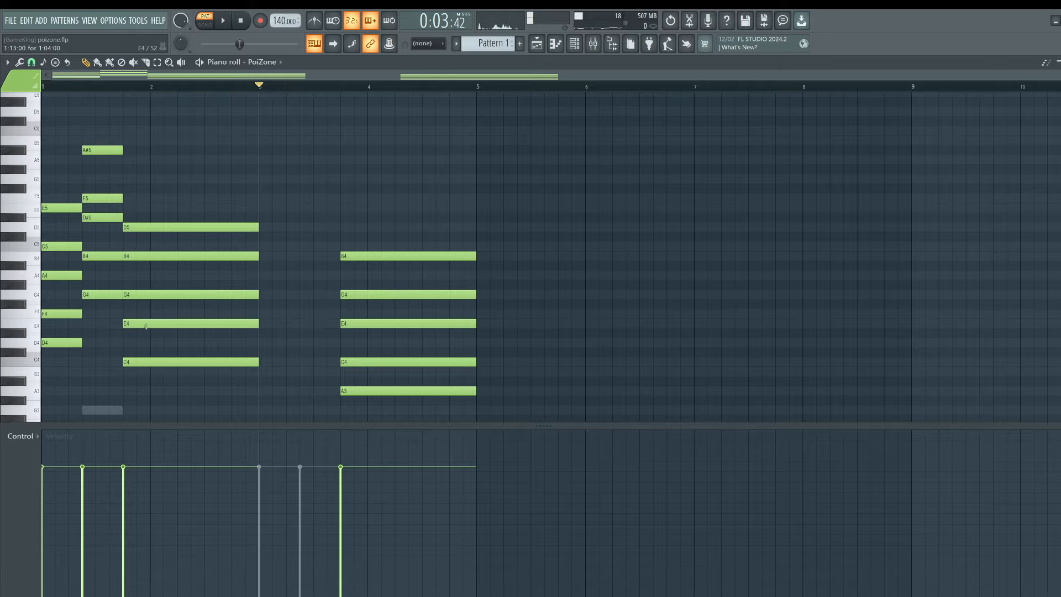
Copy the second chord to the slot just before the A3 chord, transposed down so its lowest note is E4.
left_click(108, 295)
left_click_drag(111, 278, 102, 127)
left_click_drag(93, 297, 311, 319)
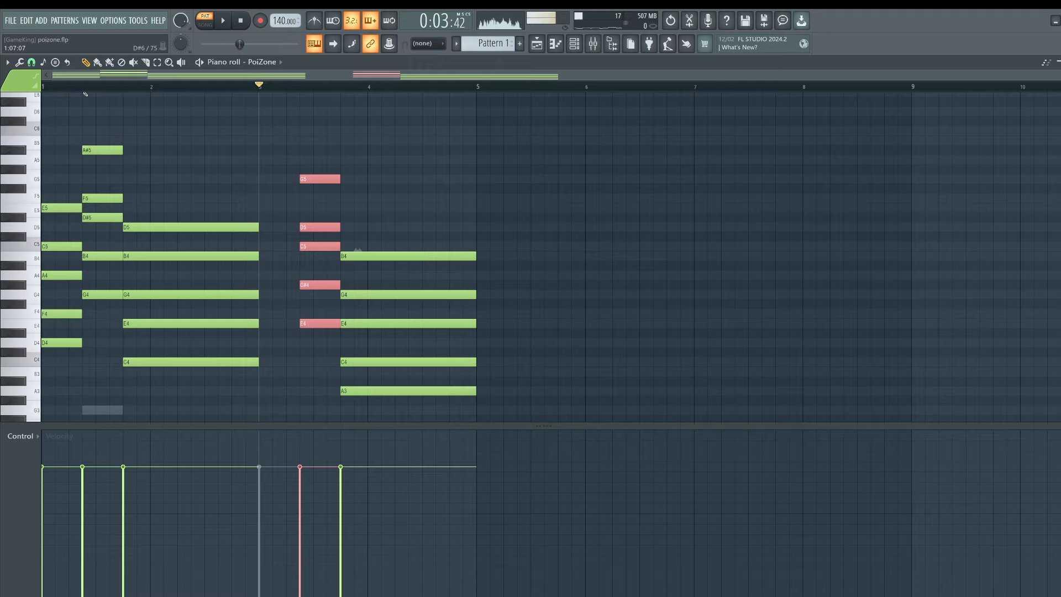
Try a minor 9th chord stamped on B3 at bar 3.
left_click(55, 62)
left_click(83, 162)
left_click(265, 373)
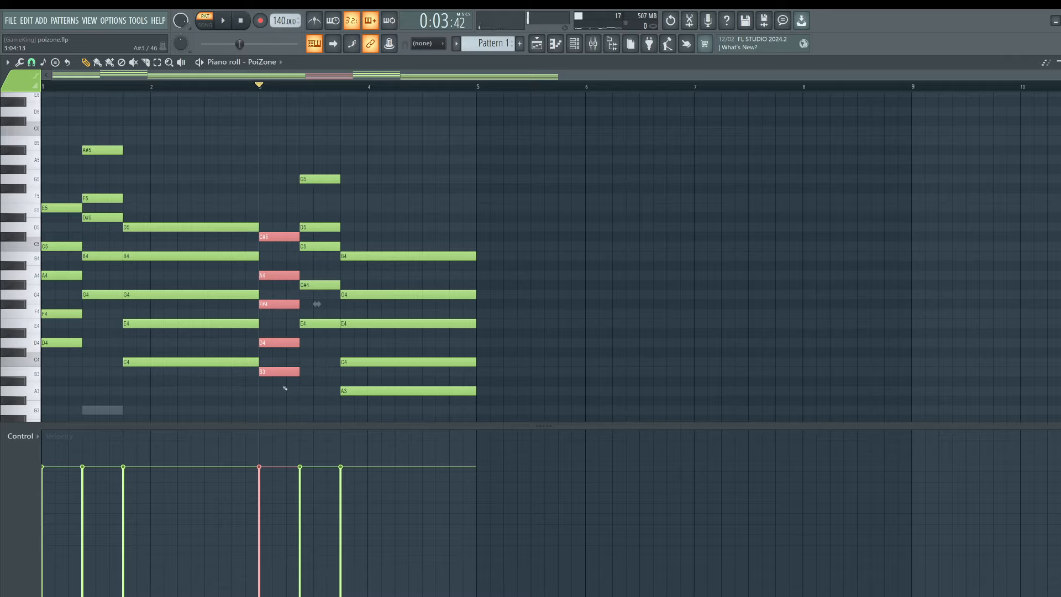
key("Delete")
Build a chord at bar 3 from B3, D4, F4, A4 and C5, and raise its D4 an octave to D5.
left_click_drag(263, 383, 261, 377)
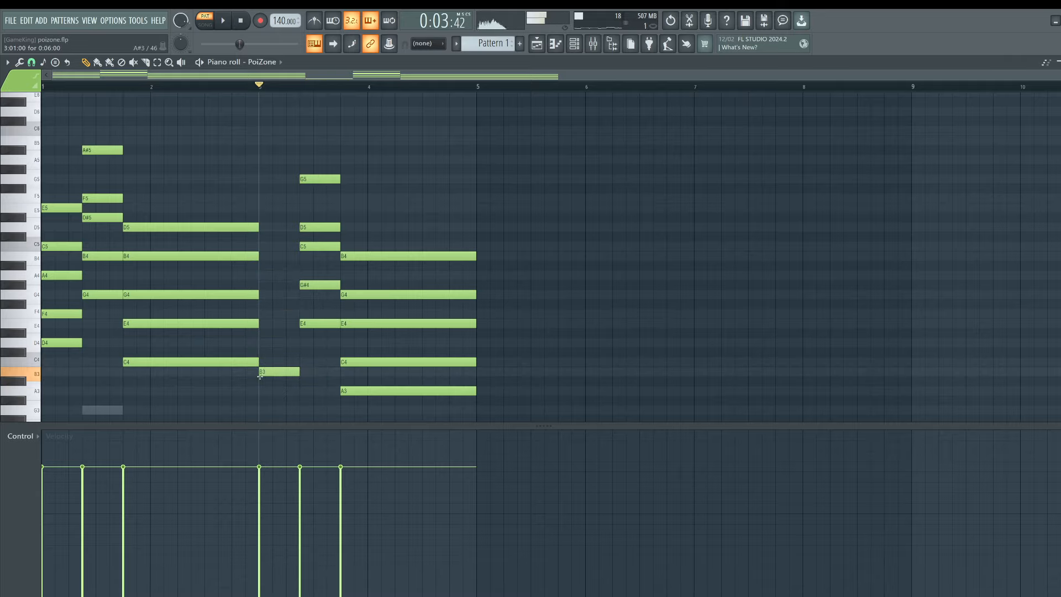
left_click(265, 343)
left_click(266, 313)
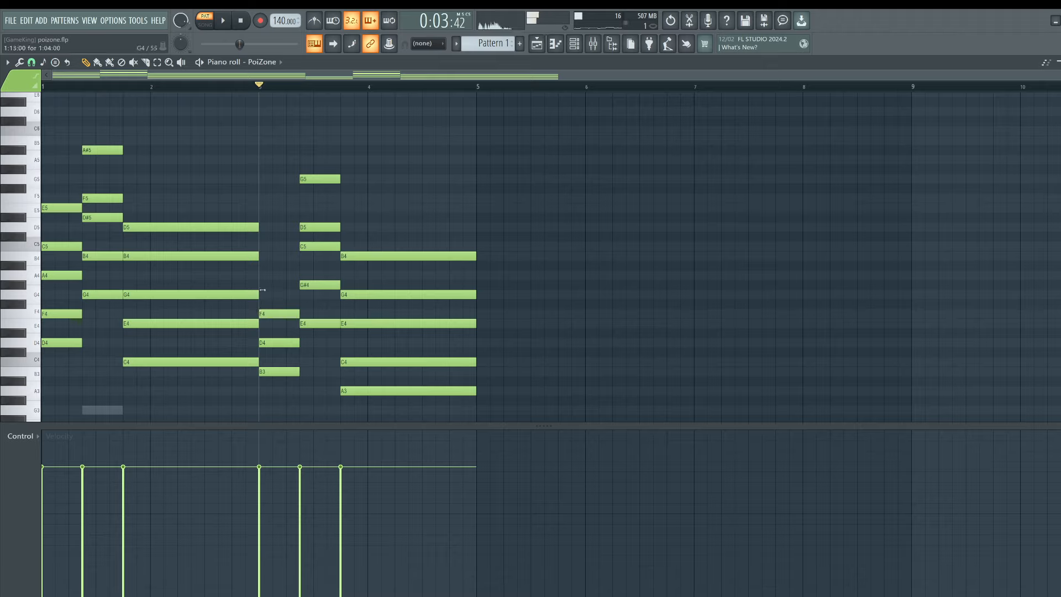
left_click(266, 276)
left_click(265, 246)
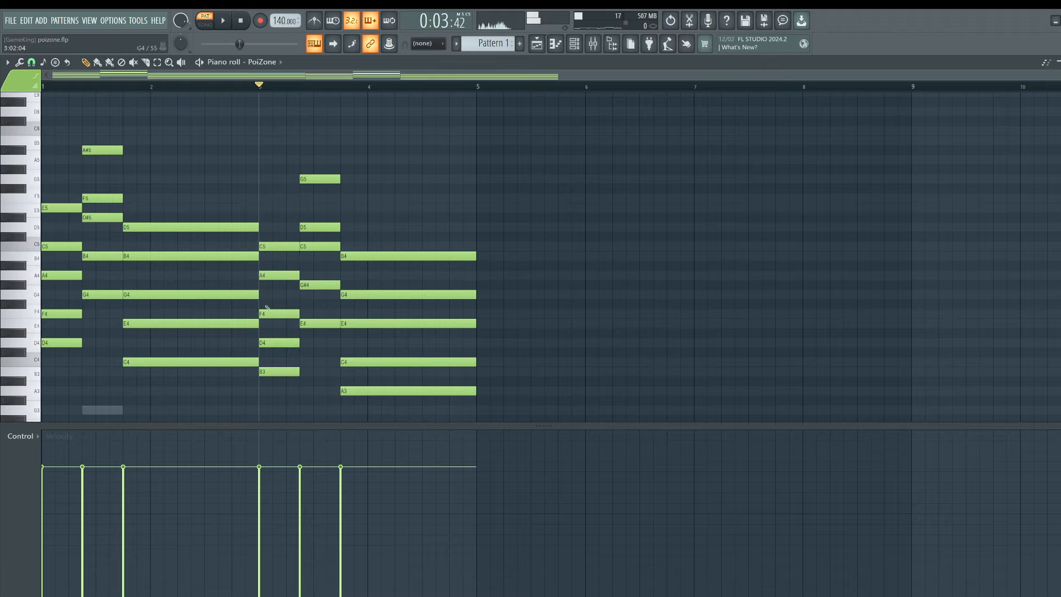
left_click(270, 342)
key("ctrl+Up")
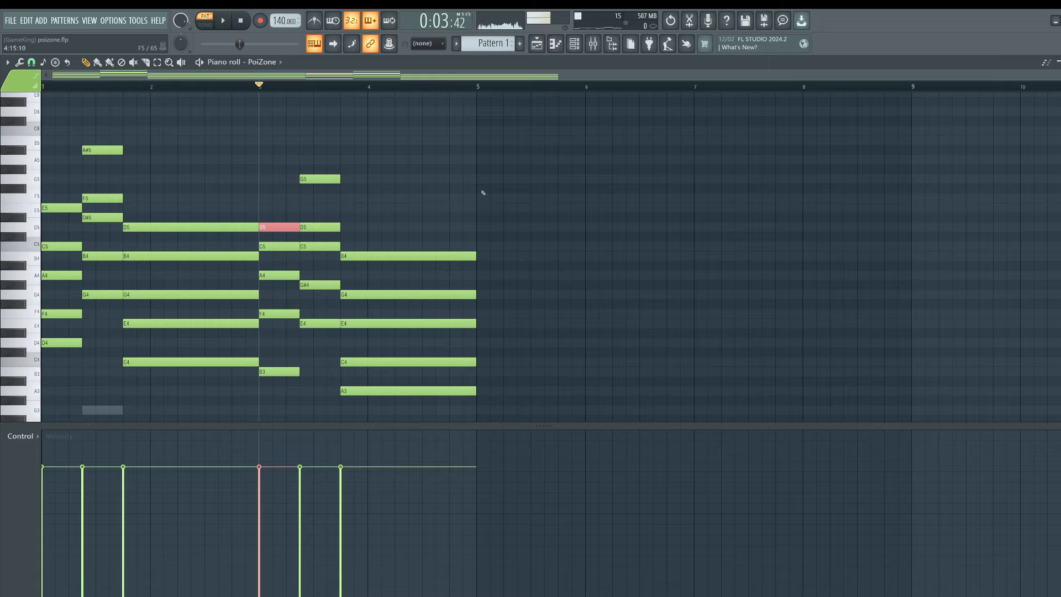
Load the Default preset in the second PoiZone and close its plugin window.
left_click(574, 44)
left_click(138, 136)
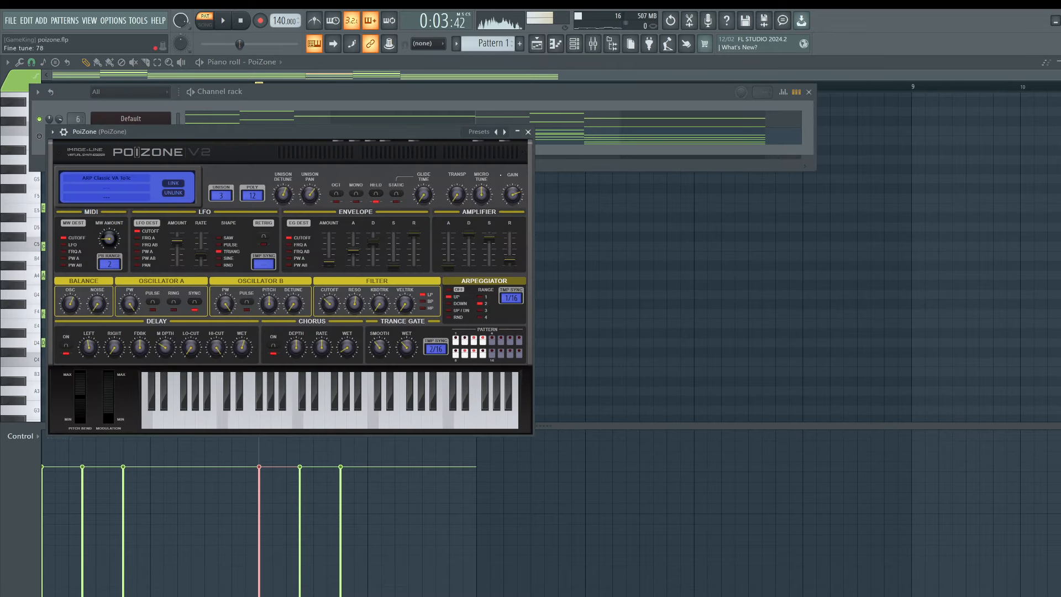
left_click(473, 132)
left_click(496, 25)
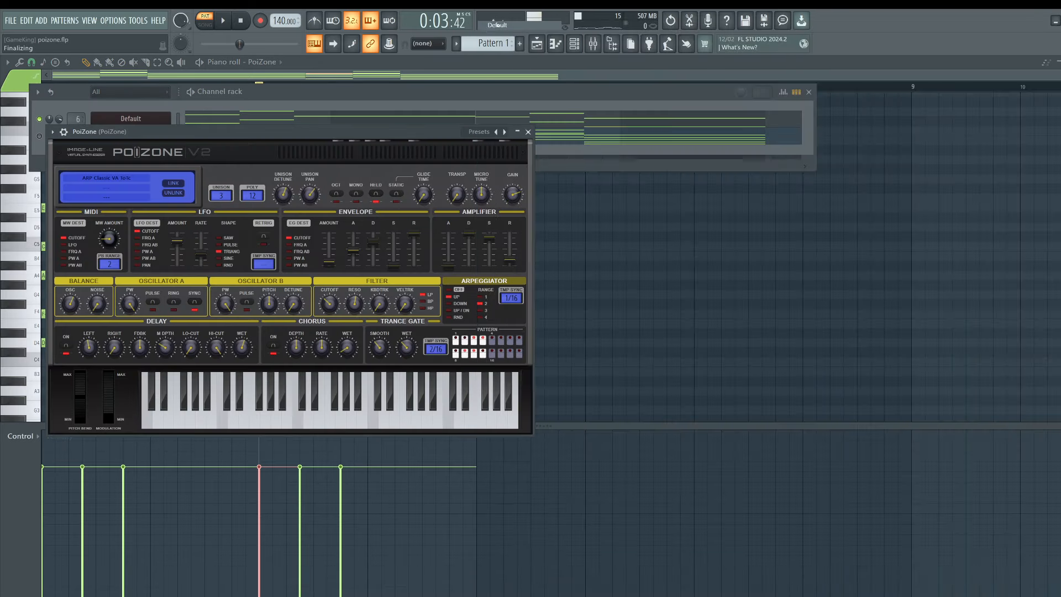
left_click(528, 132)
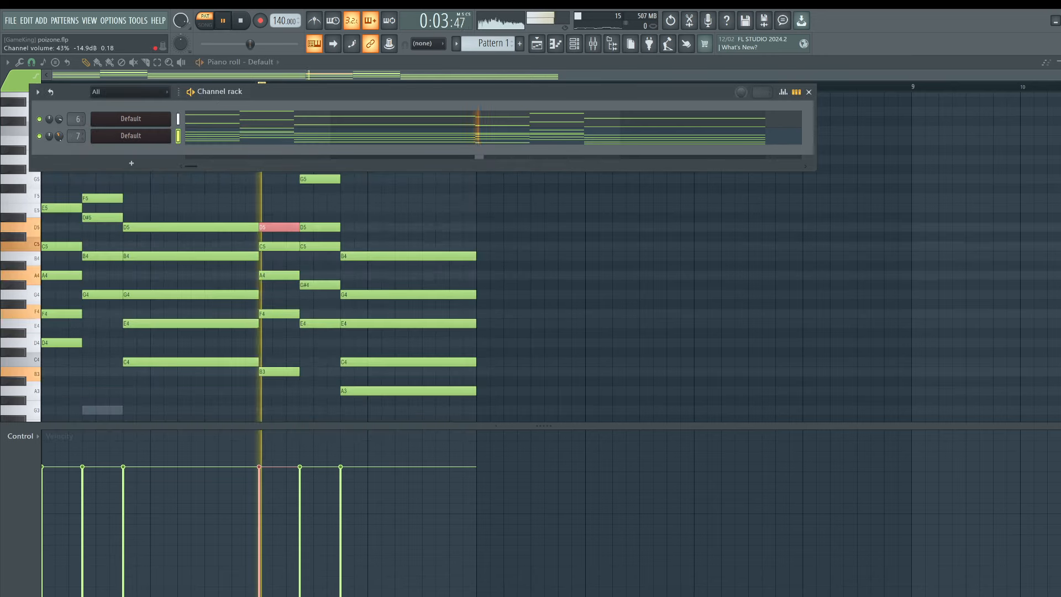
Play the pattern with the Default sound and check the levels in the mixer.
key("space")
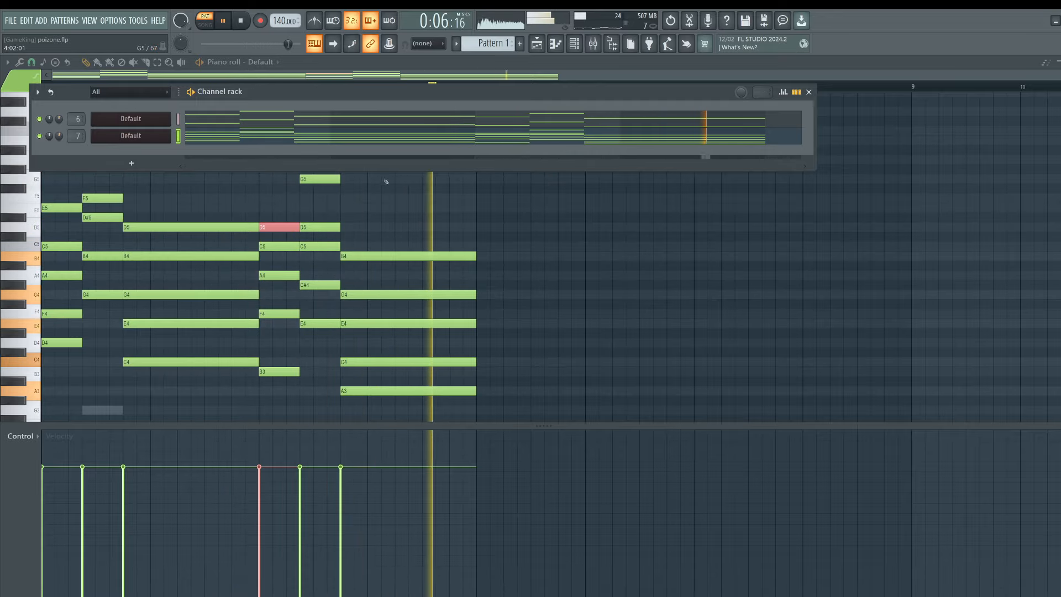
left_click(403, 179)
key("F9")
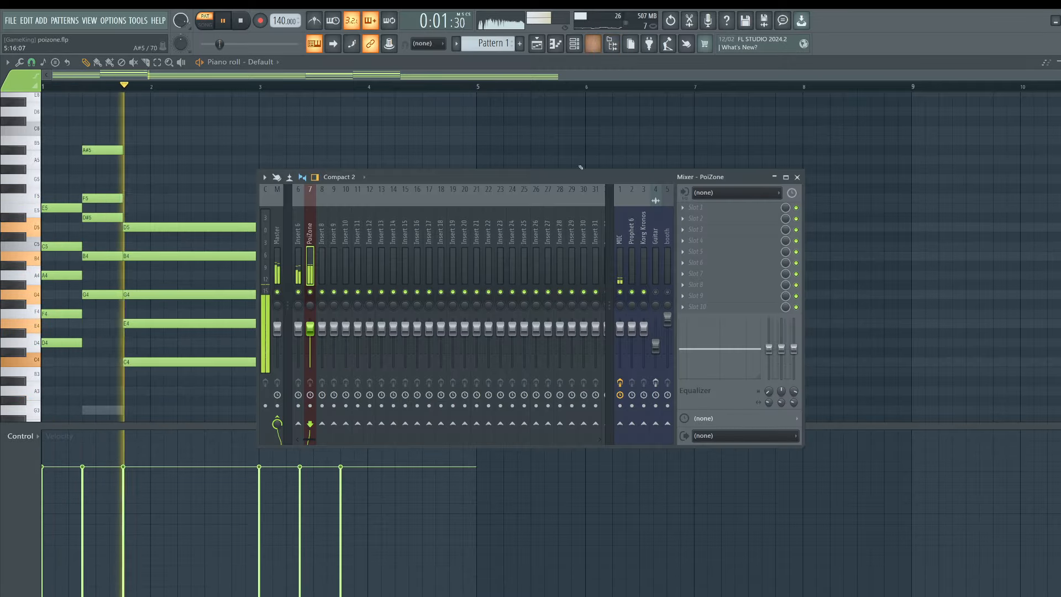
key("F9")
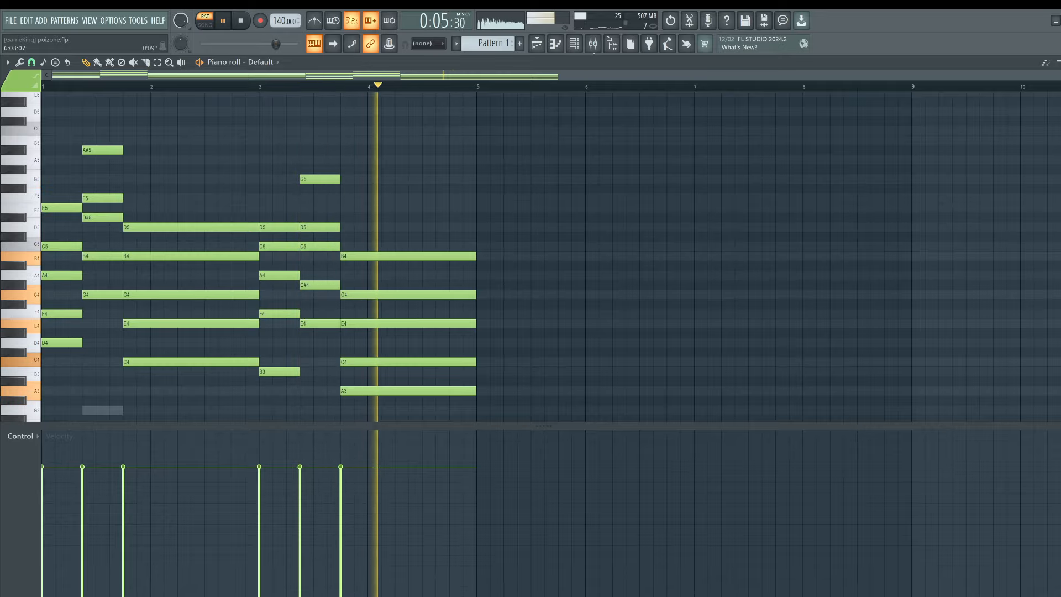
left_click(359, 391)
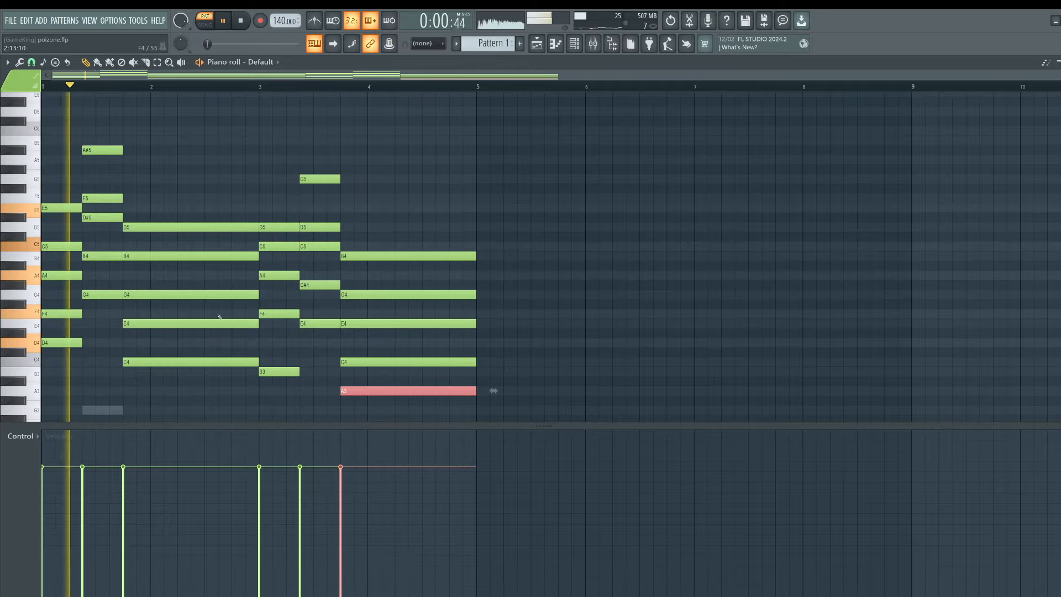
left_click(68, 344, "ctrl+shift")
left_click(100, 294, "ctrl+shift")
left_click(155, 361, "ctrl+shift")
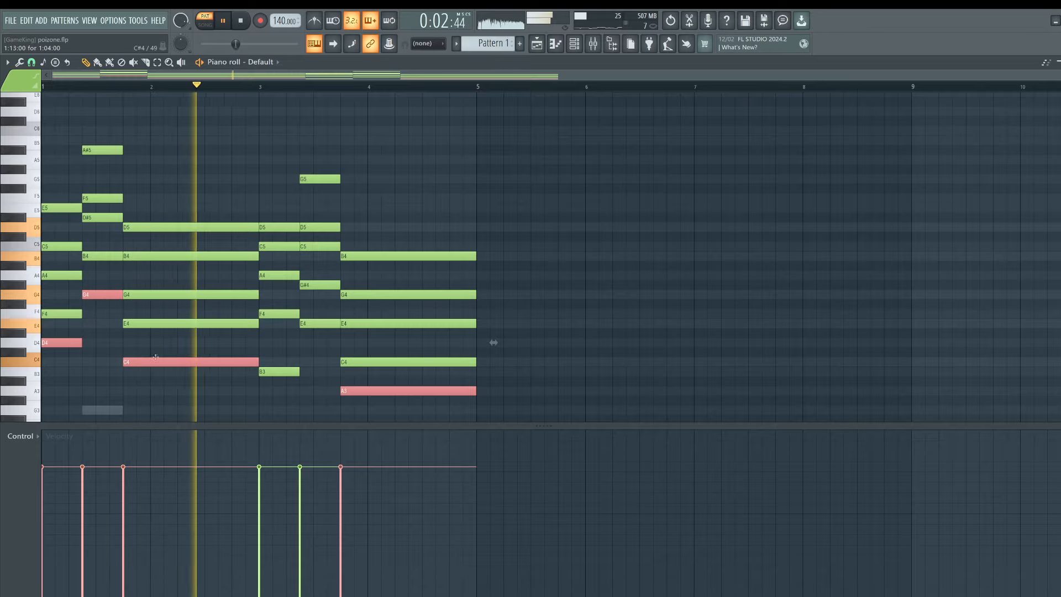
left_click(234, 387, "ctrl")
Rework the end of the long C4 note before bar 3 into a short C4 followed by a short D4.
key("space")
left_click_drag(244, 352, 282, 364)
key("space")
left_click(283, 363, "ctrl+shift")
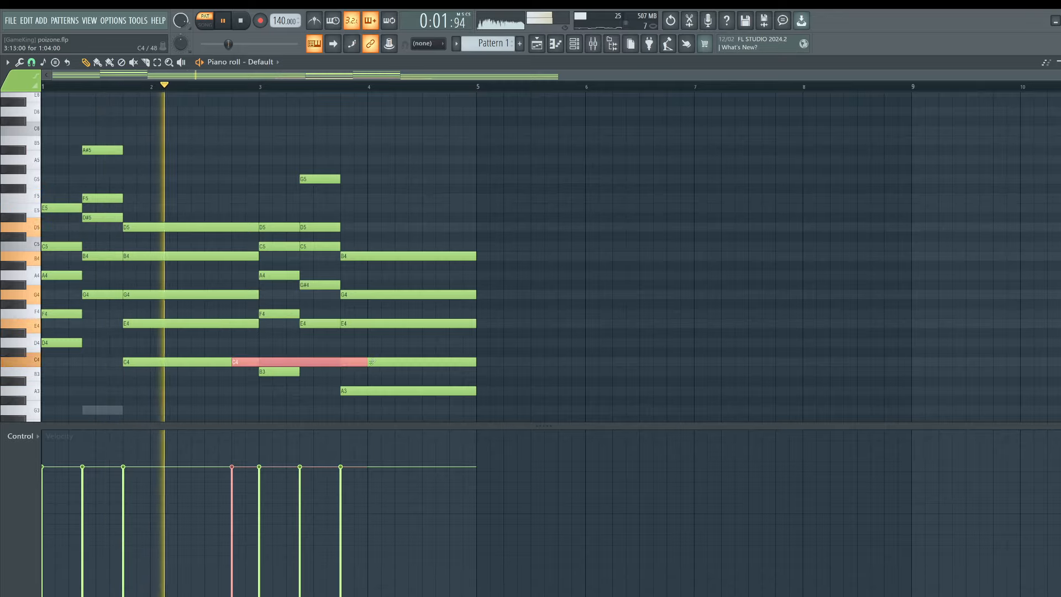
left_click_drag(367, 363, 232, 363)
key("space")
left_click(248, 344)
key("space")
left_click(253, 363)
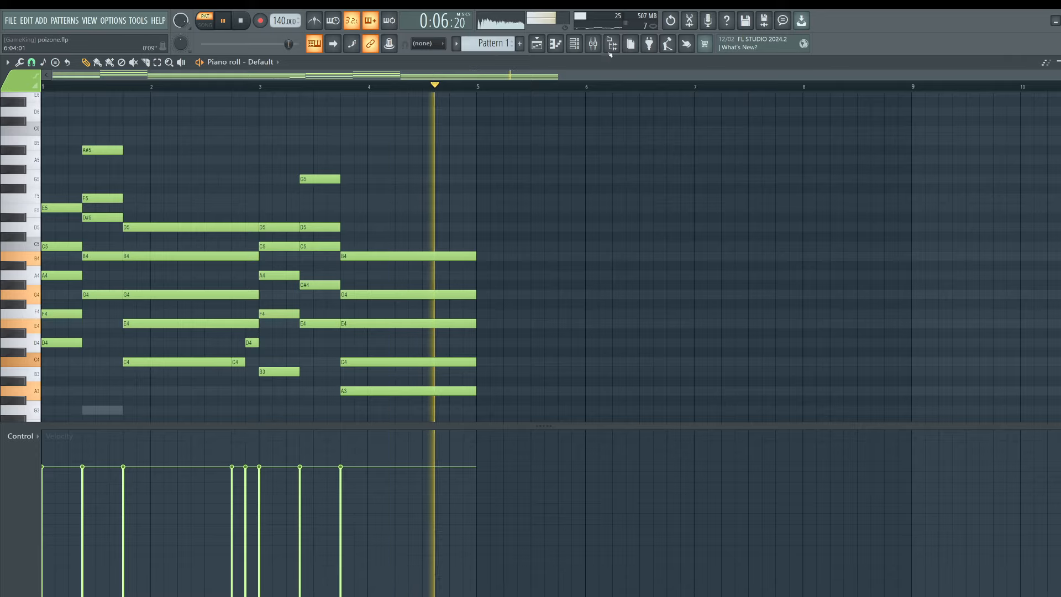
Stop playback and open the second PoiZone's plugin window from the channel rack.
key("space")
key("F9")
key("F9")
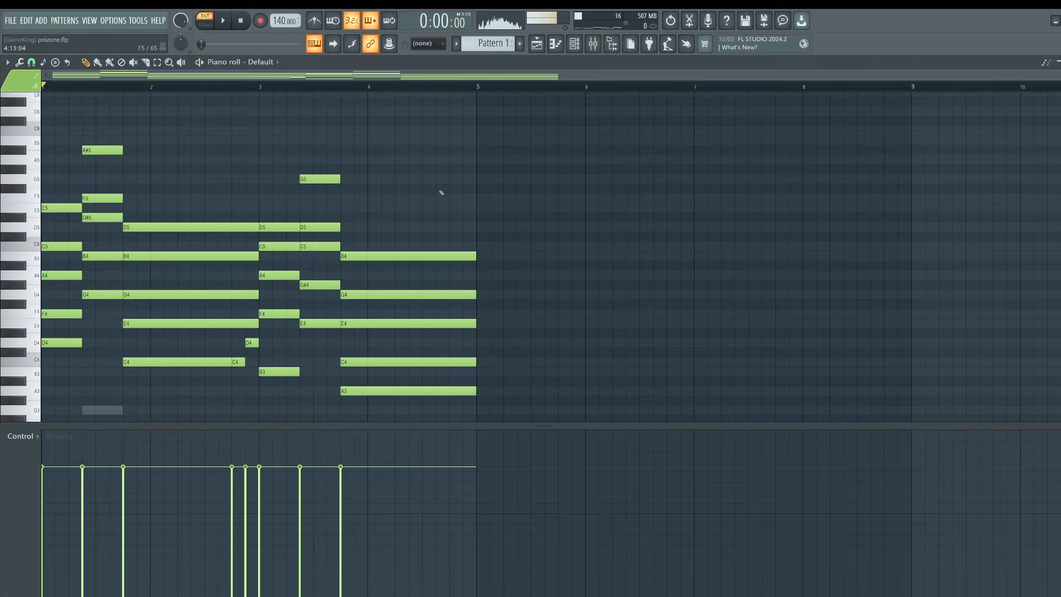
key("F6")
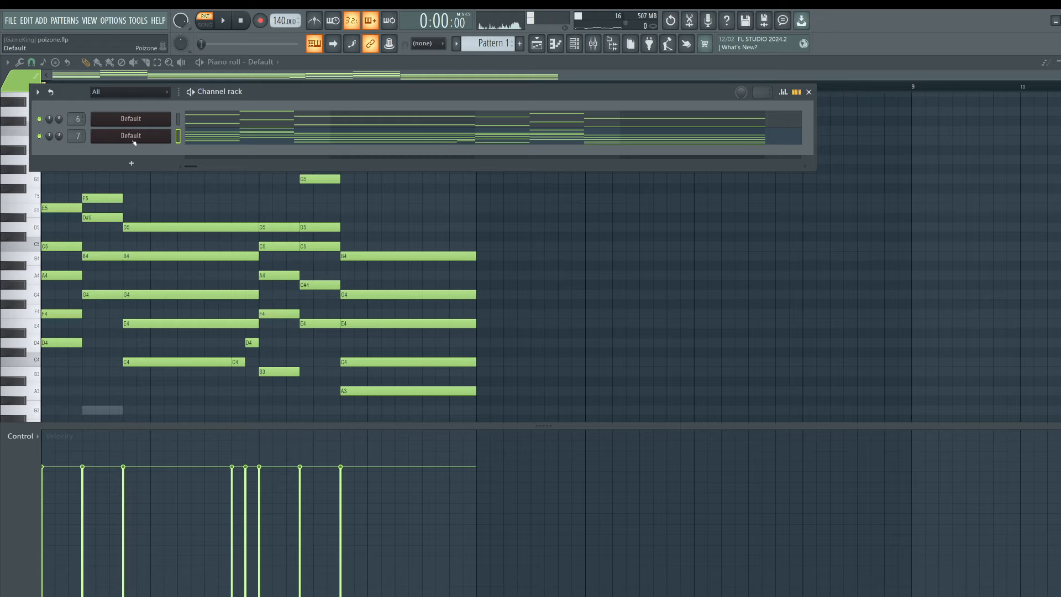
left_click(134, 138)
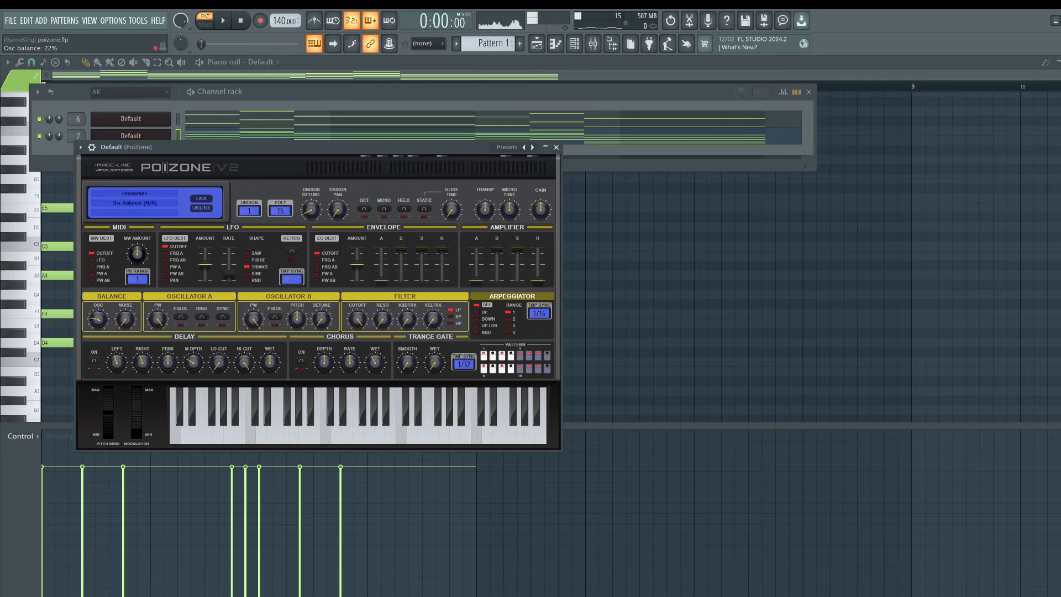
Raise the oscillator balance and switch oscillator B to the pulse shape, auditioning the pattern.
left_click_drag(98, 319, 99, 306)
key("space")
key("space")
key("space")
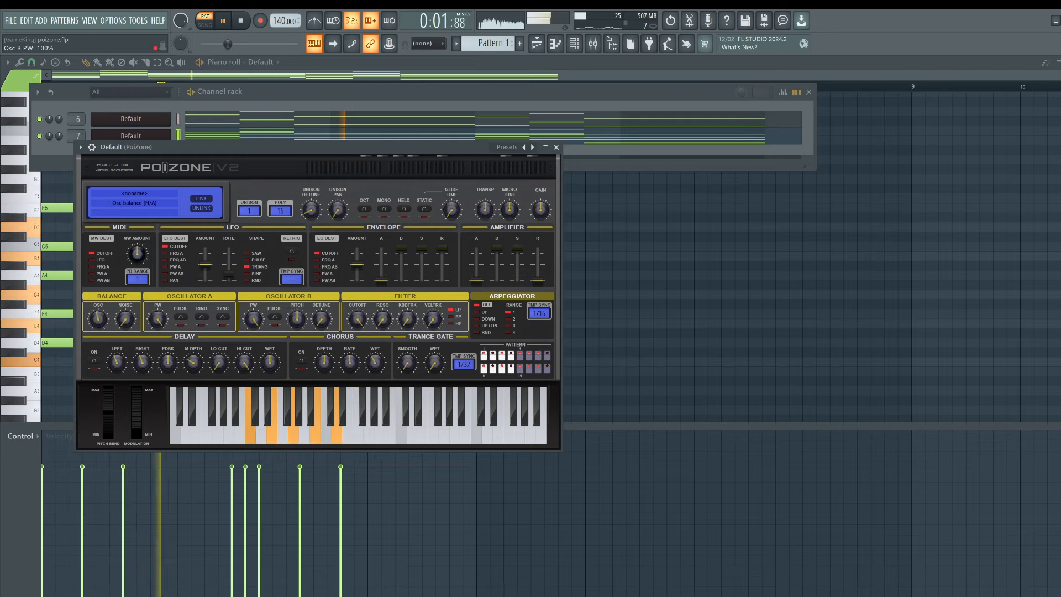
key("space")
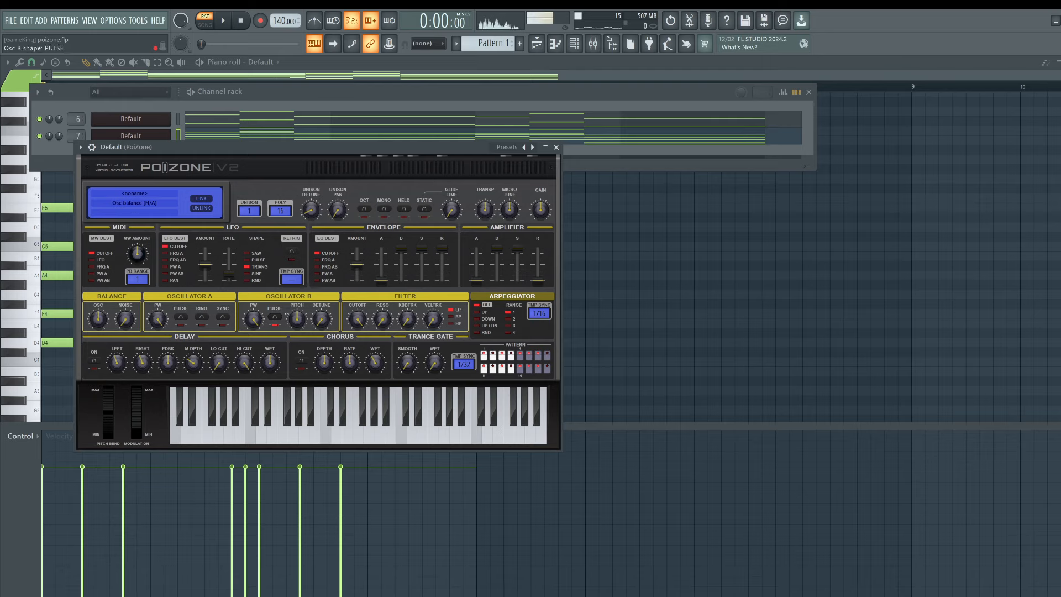
key("space")
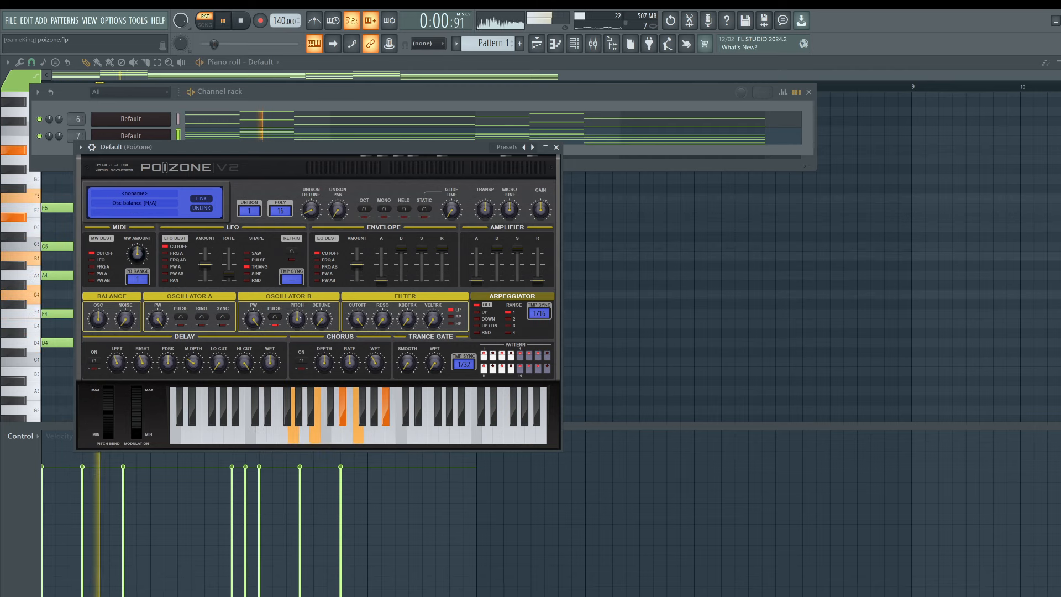
key("space")
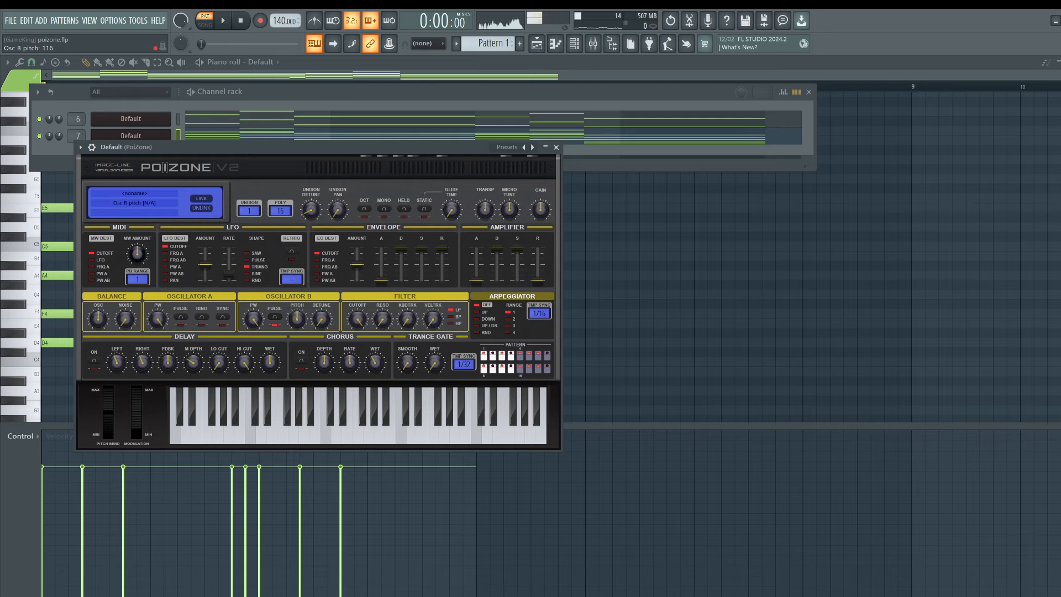
Adjust oscillator B's pitch, auditioning it with G4 and A4 notes and the pattern.
key("n")
key("n")
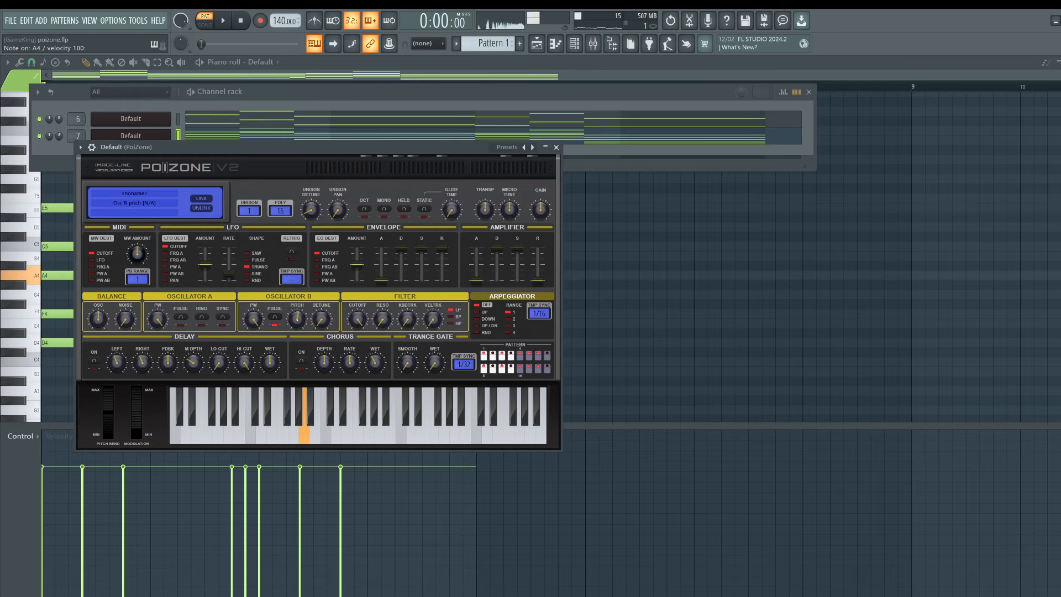
key("n")
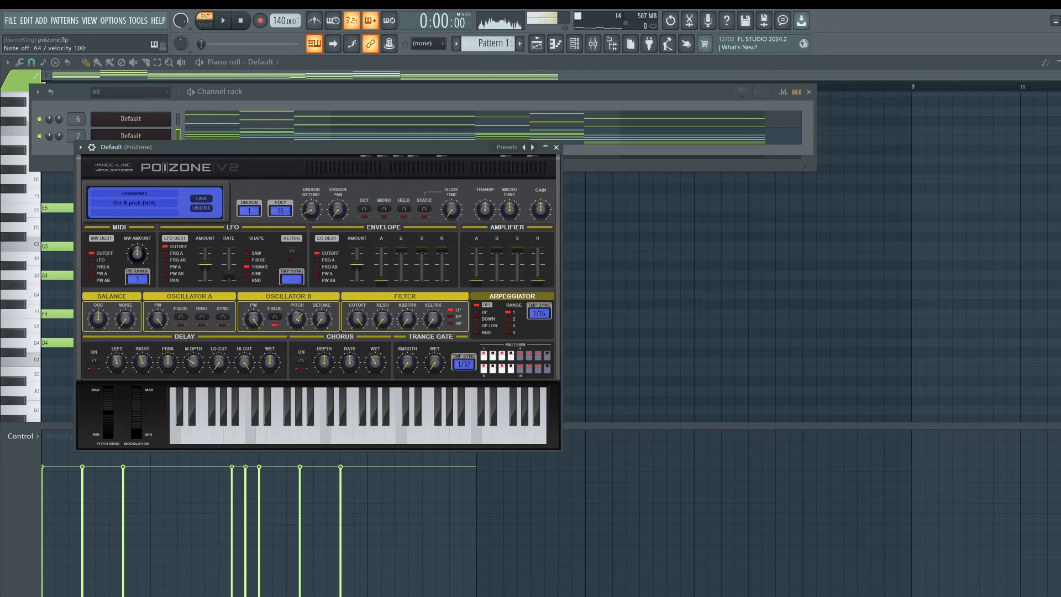
key("n")
key("b")
key("n")
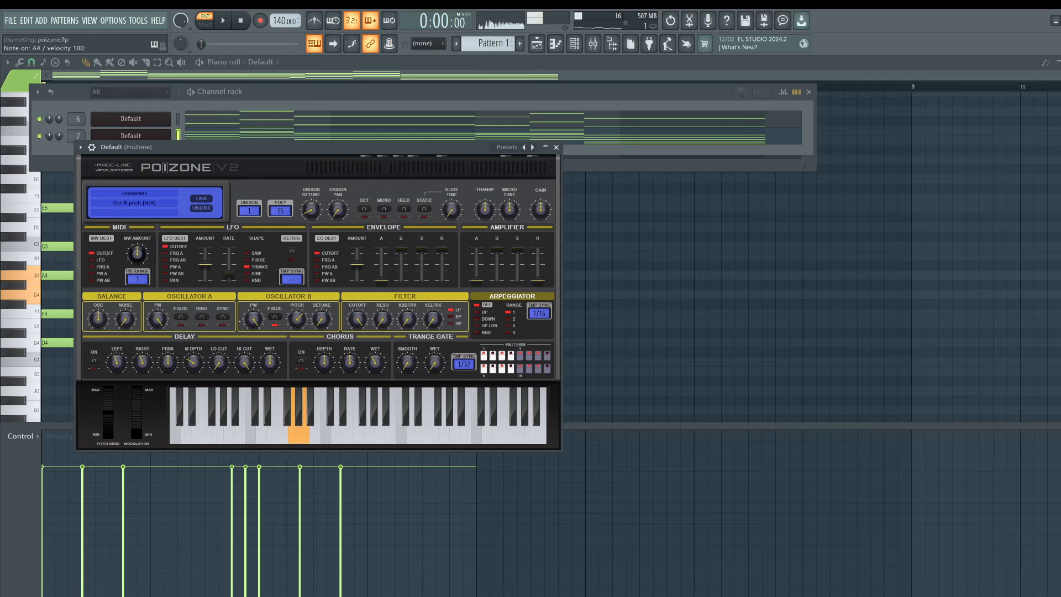
key("n")
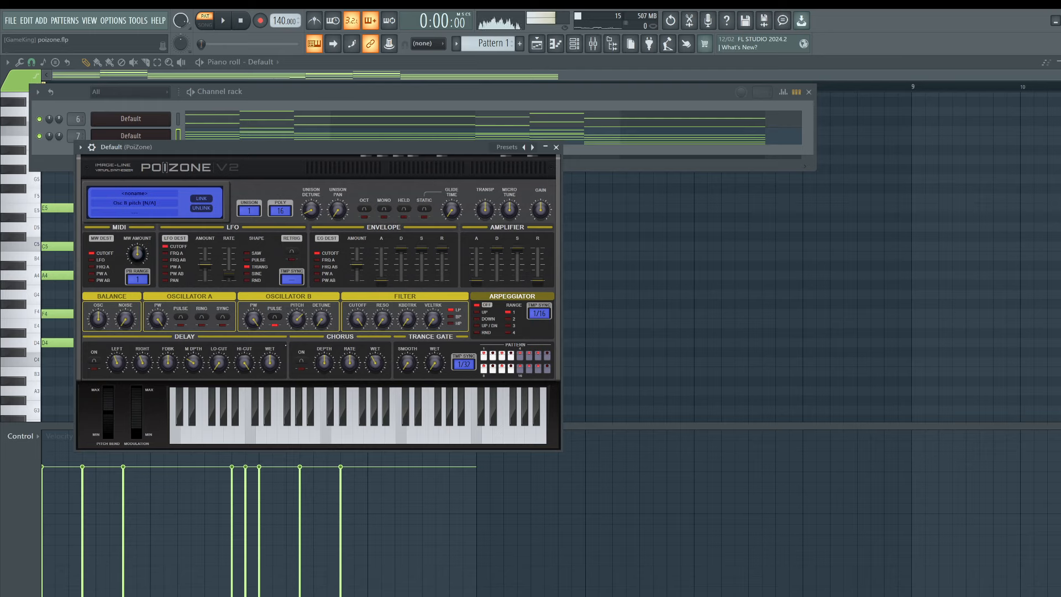
key("space")
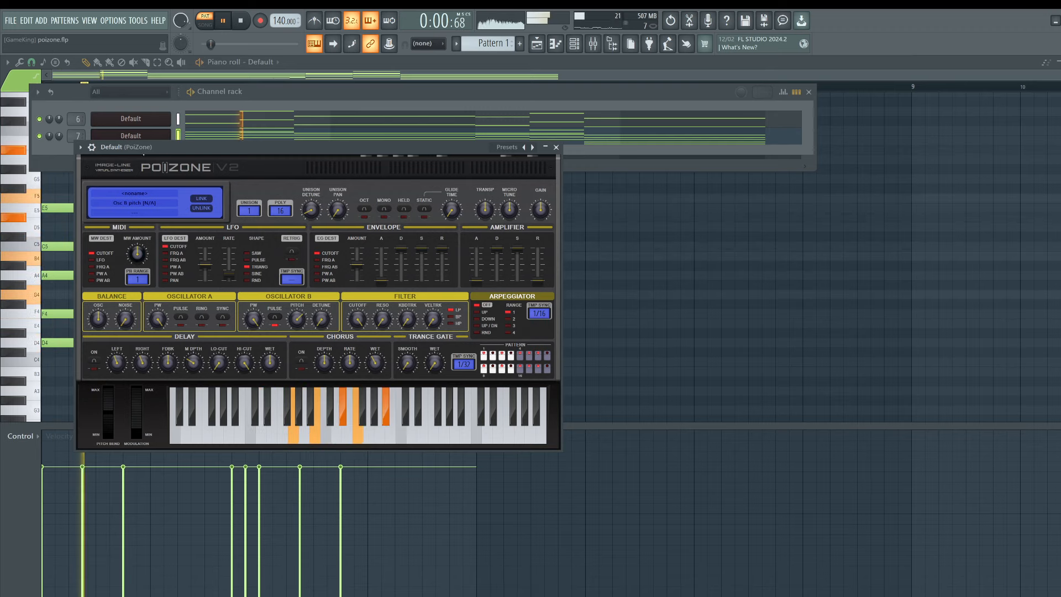
key("space")
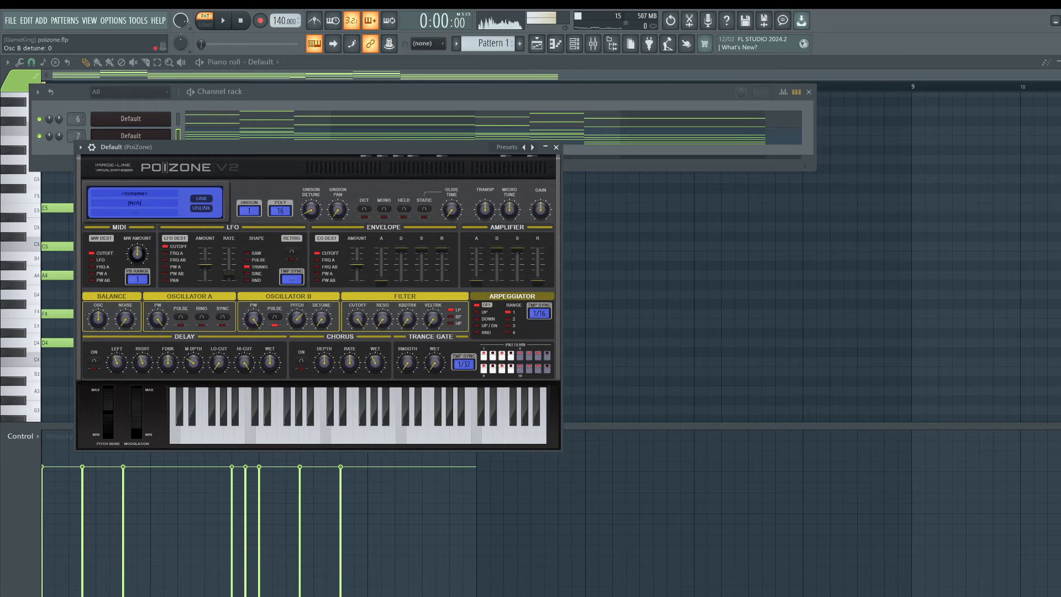
Adjust oscillator B's detune during playback and lower the first PoiZone's channel volume to 53%.
key("space")
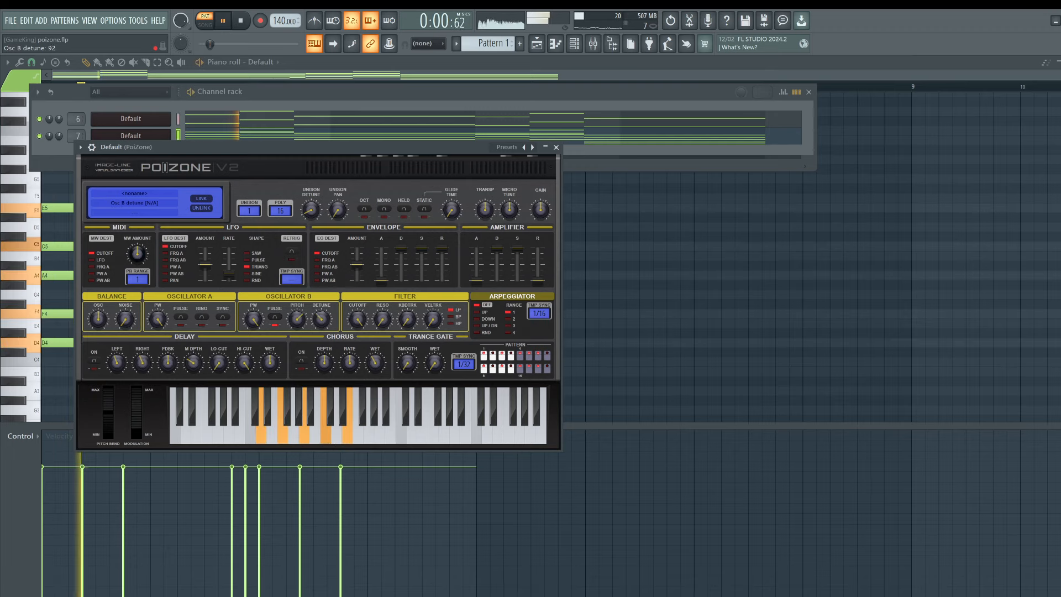
left_click_drag(321, 319, 321, 339)
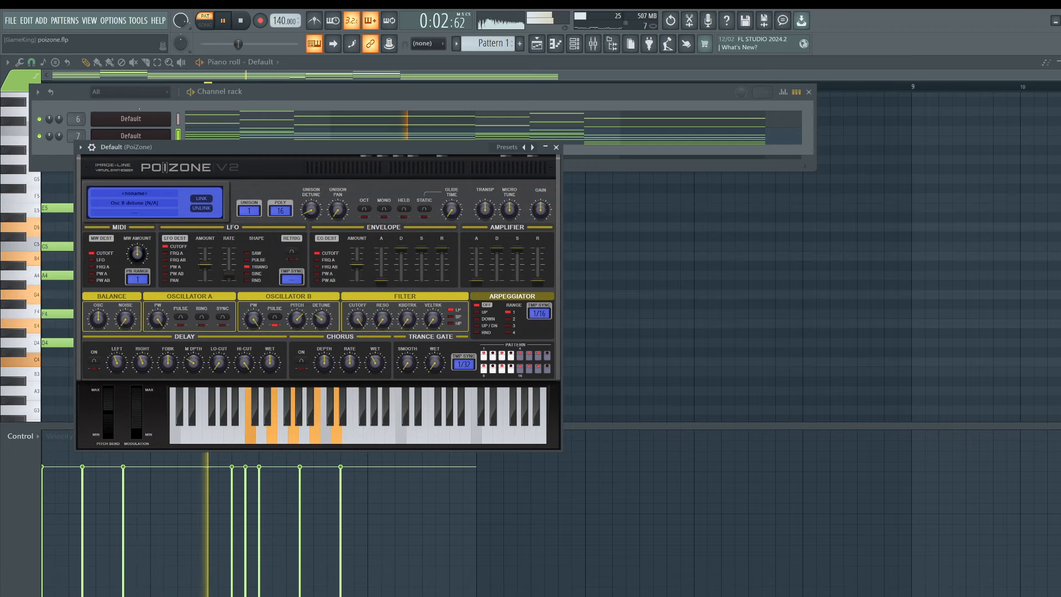
left_click_drag(59, 119, 59, 141)
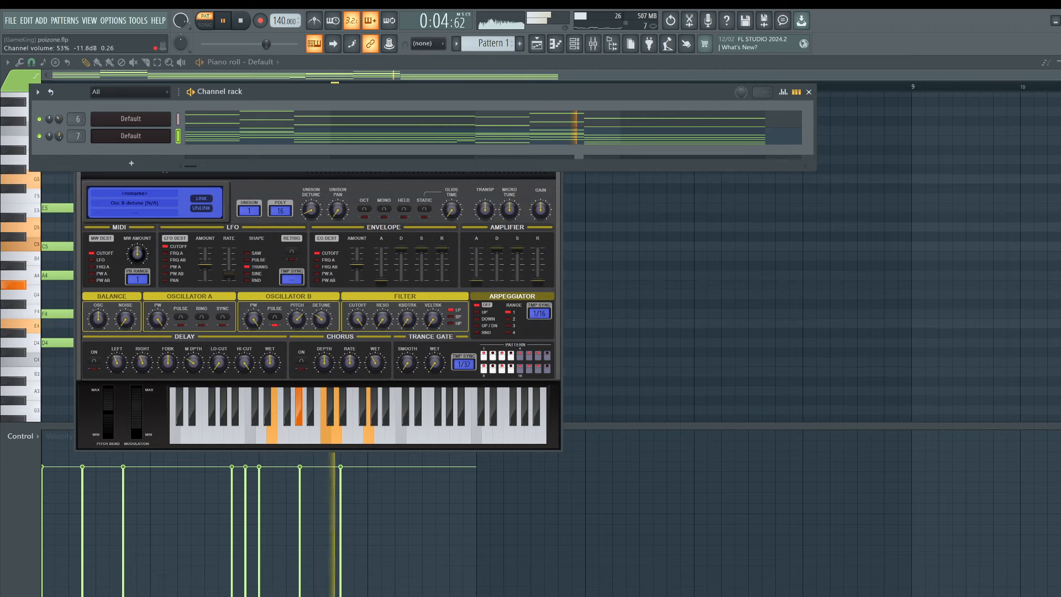
key("space")
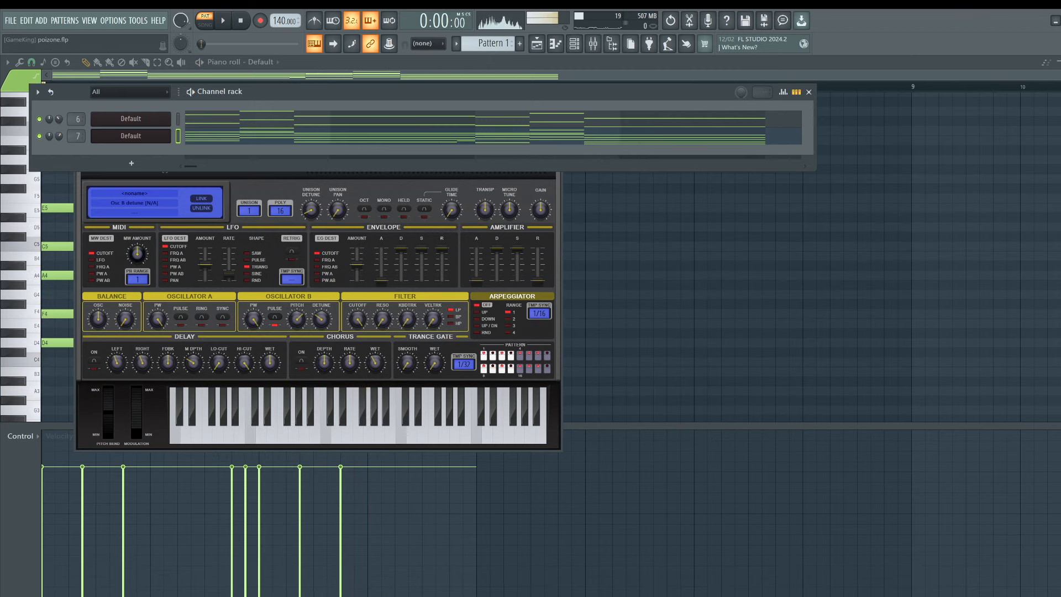
Raise the oscillator balance to about 92% and audition the pattern.
key("space")
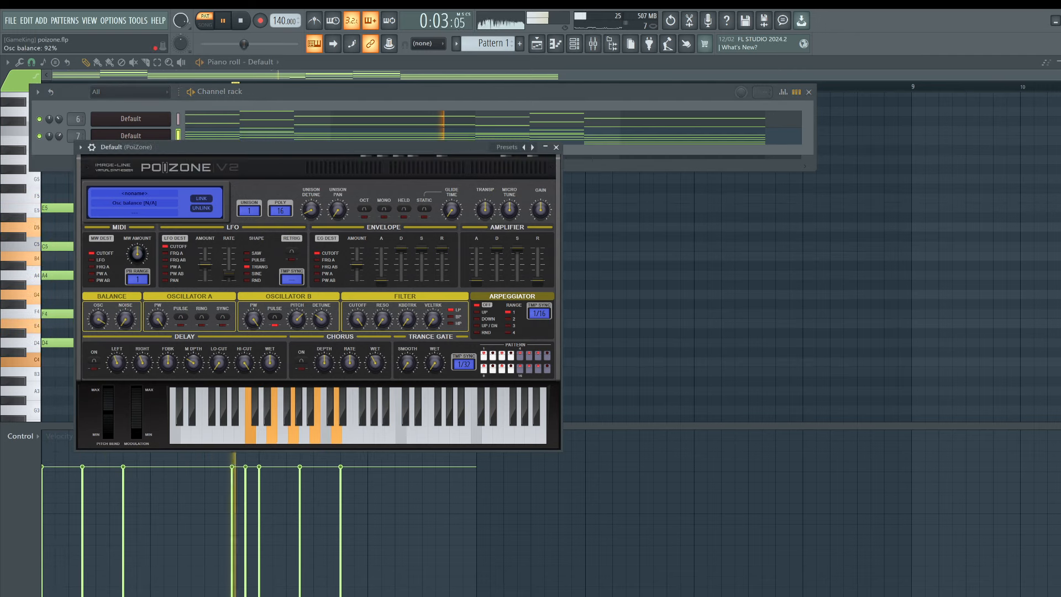
key("space")
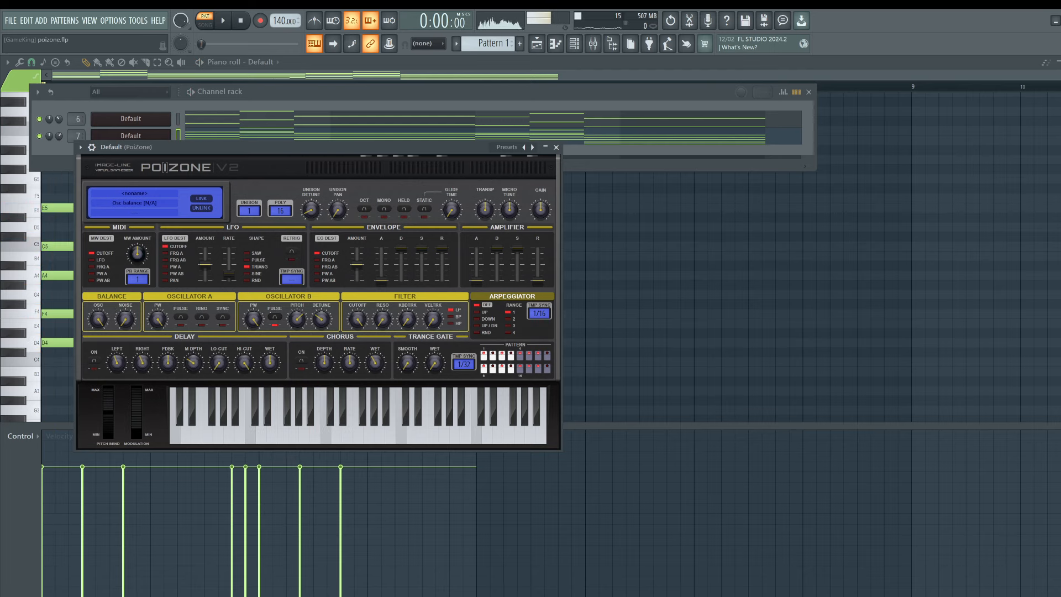
key("space")
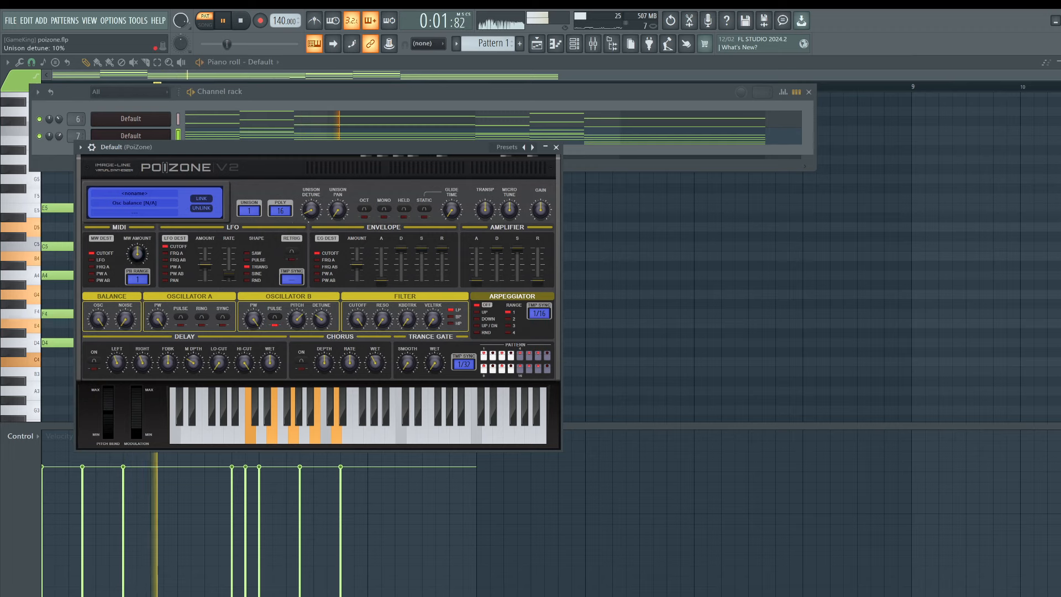
key("space")
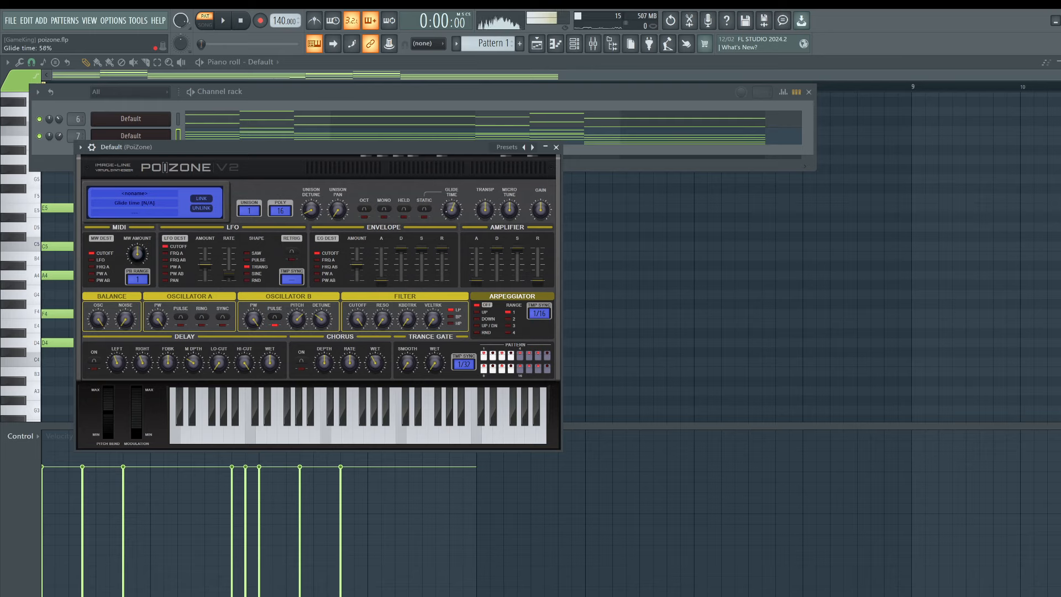
Raise the glide time and test it by alternating F4 and B4 notes.
key("v")
key("m")
key("v")
key("m")
key("v")
key("m")
key("v")
key("m")
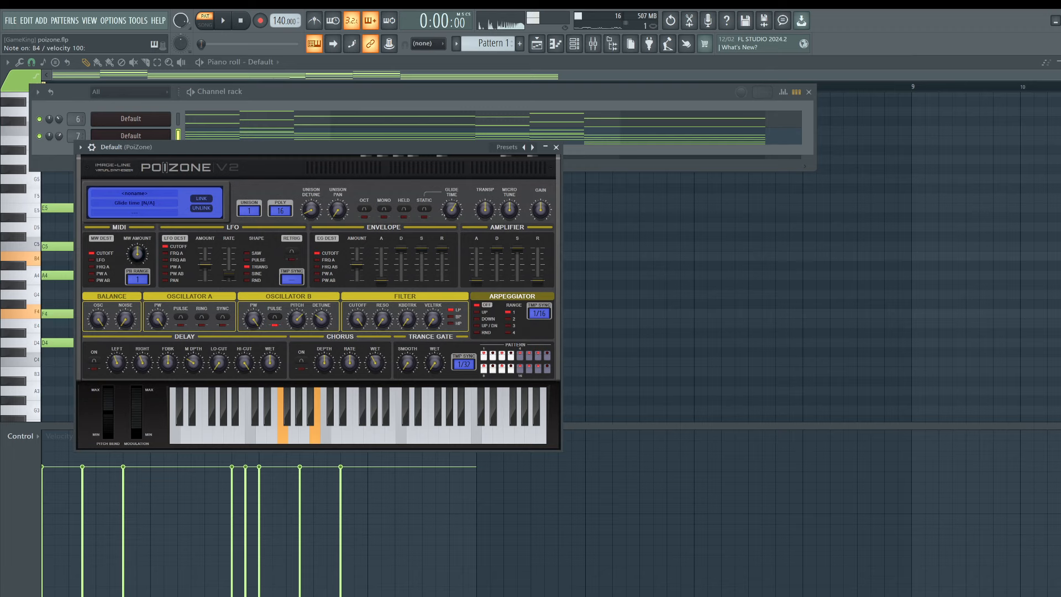
Set the envelope sustain to 0% and raise its attack, auditioning the pattern.
key("space")
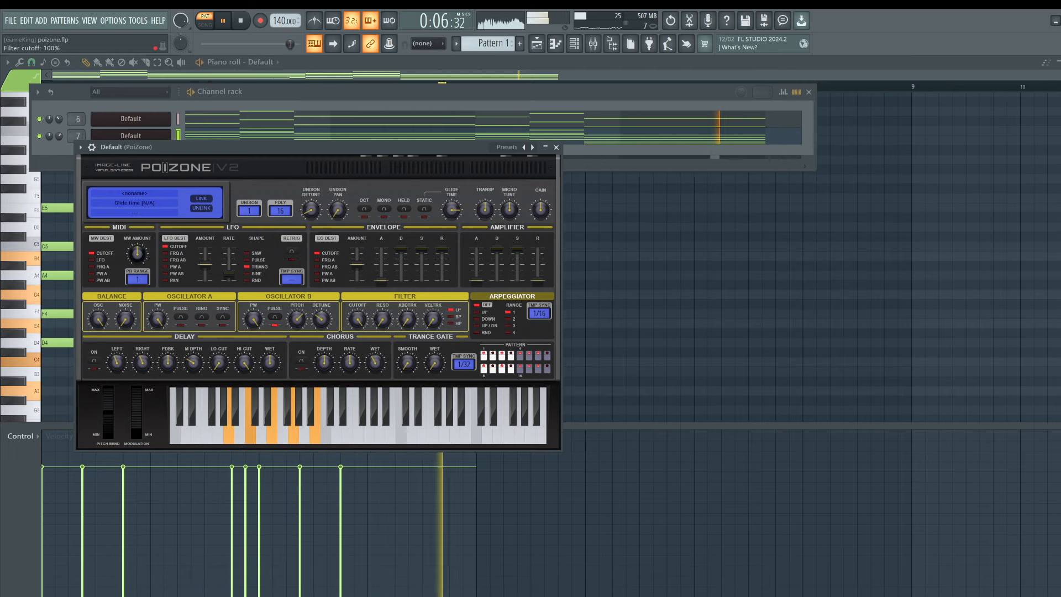
key("space")
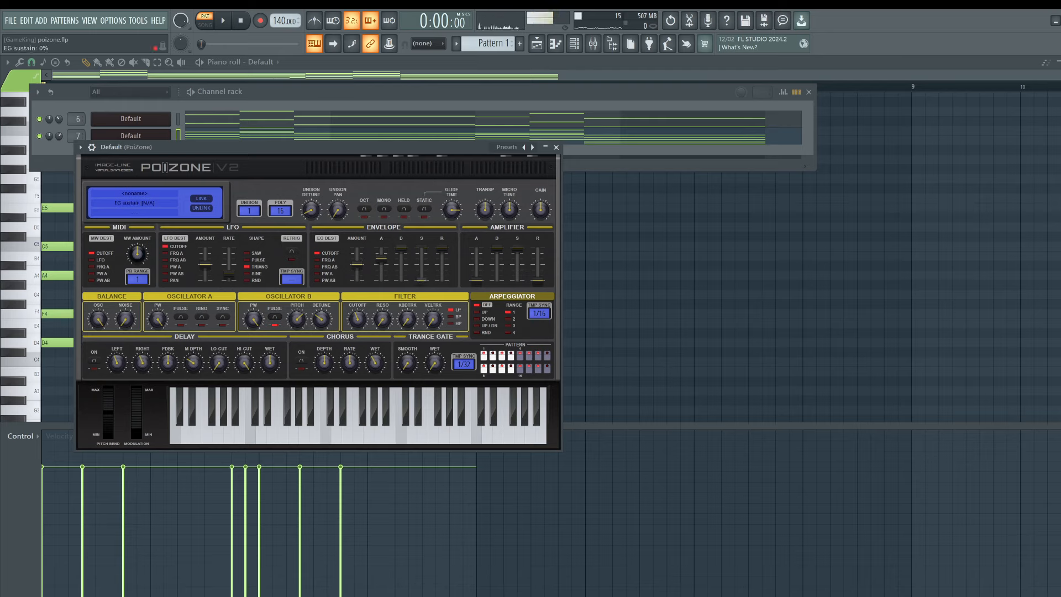
key("space")
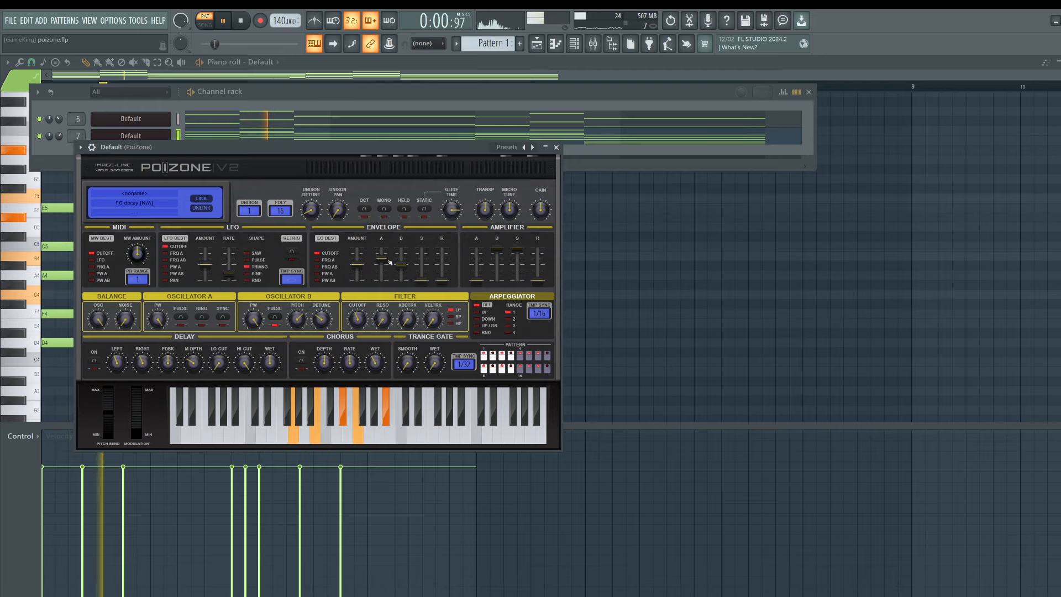
key("space")
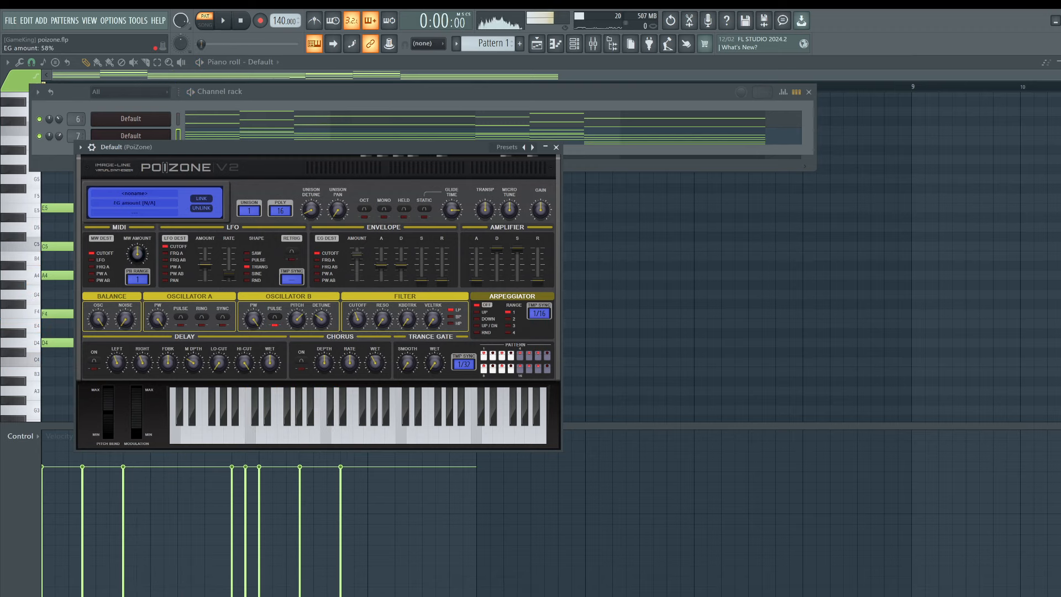
Fine-tune the envelope's attack and decay while the pattern plays.
key("space")
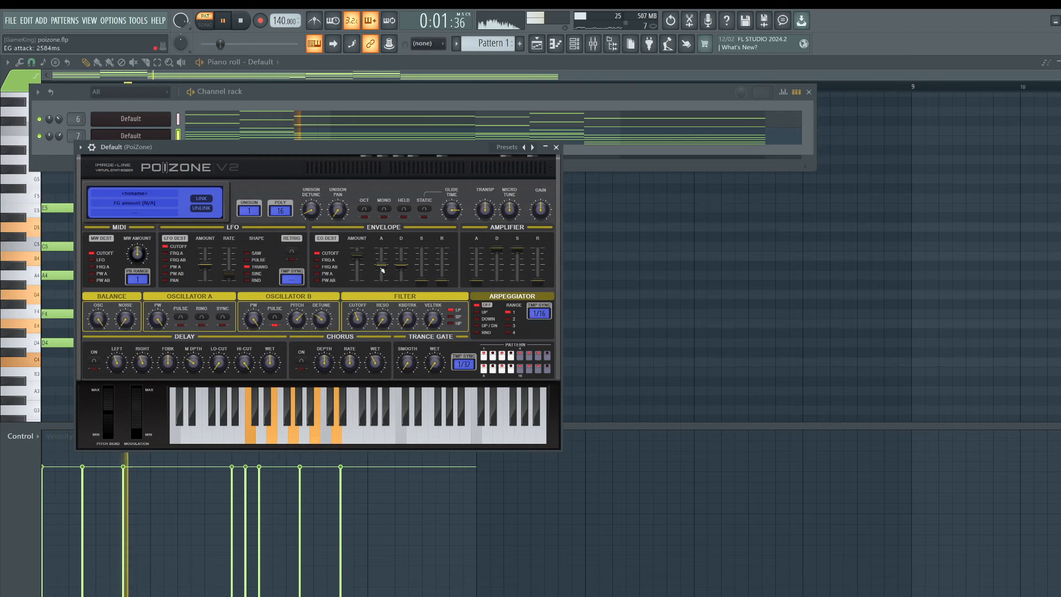
key("space")
left_click_drag(383, 271, 380, 271)
key("space")
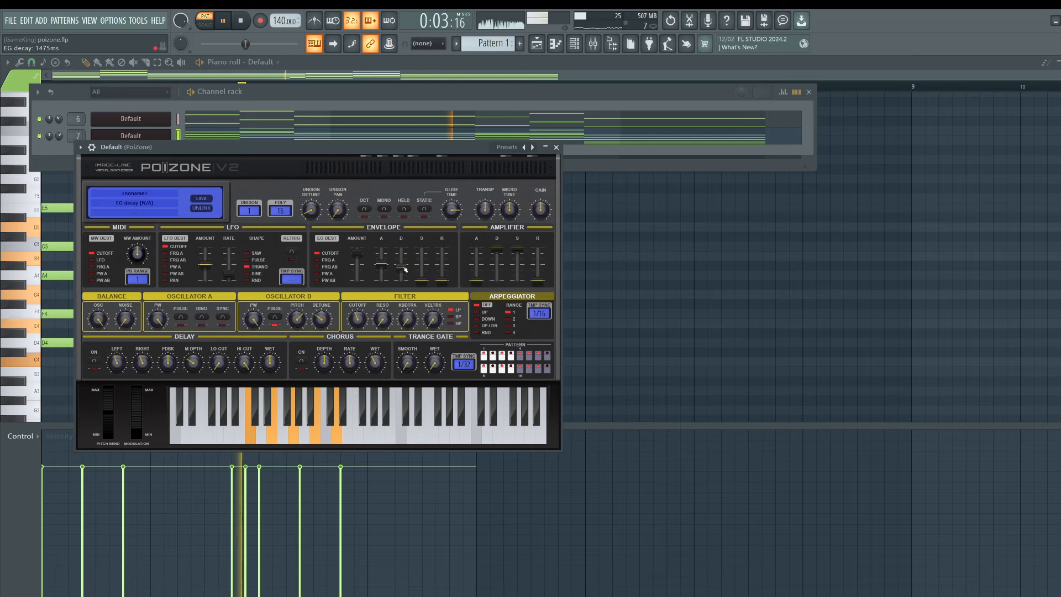
left_click_drag(382, 264, 382, 258)
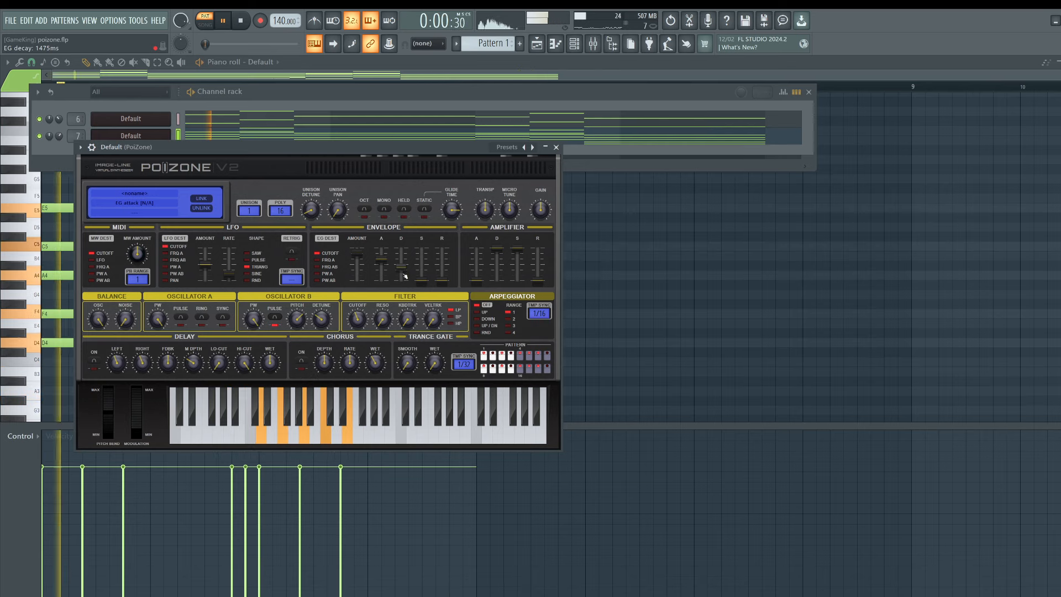
left_click_drag(381, 260, 386, 258)
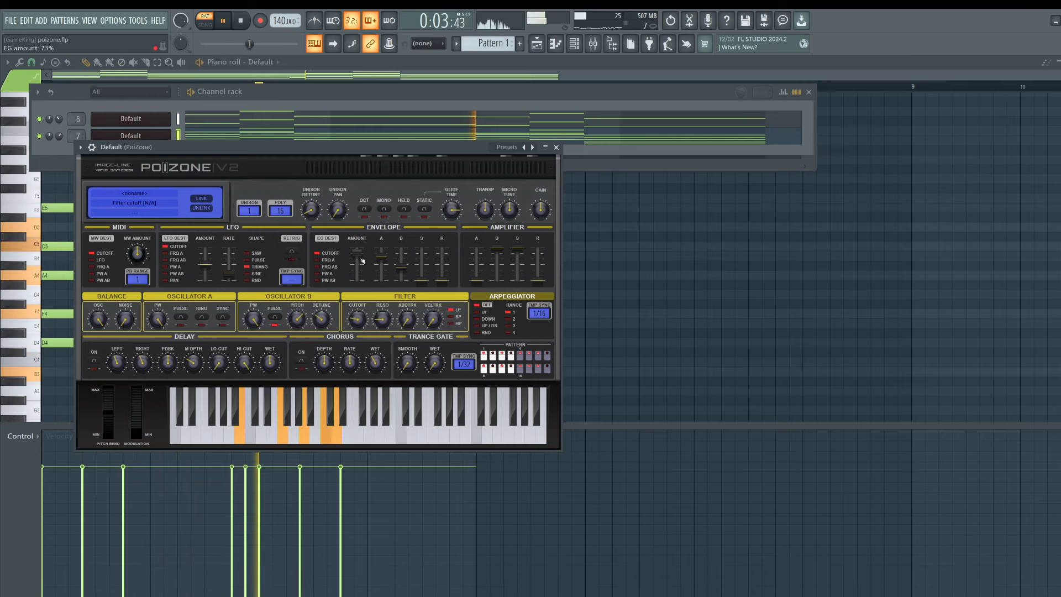
Set the envelope amount to 100% and unison to 3 voices, adjusting the filter resonance during playback.
left_click(358, 257)
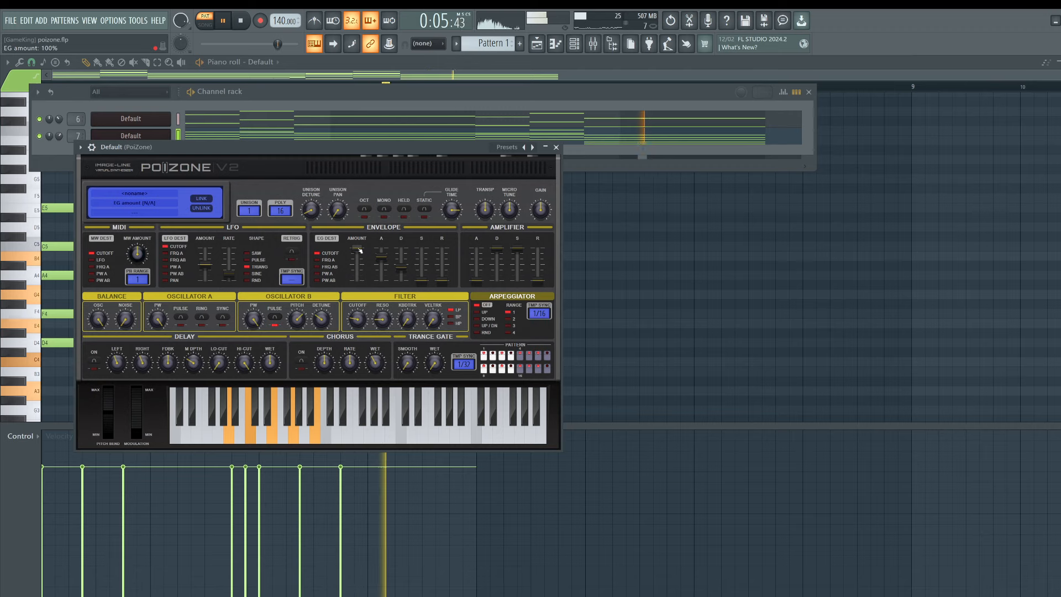
left_click_drag(383, 319, 382, 343)
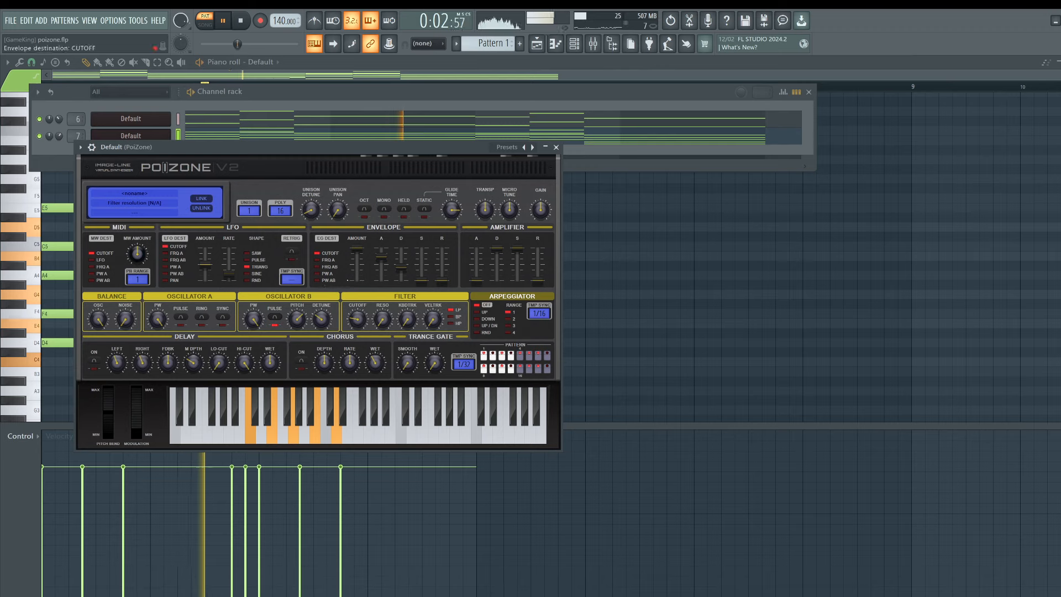
scroll(255, 211, "up", 2)
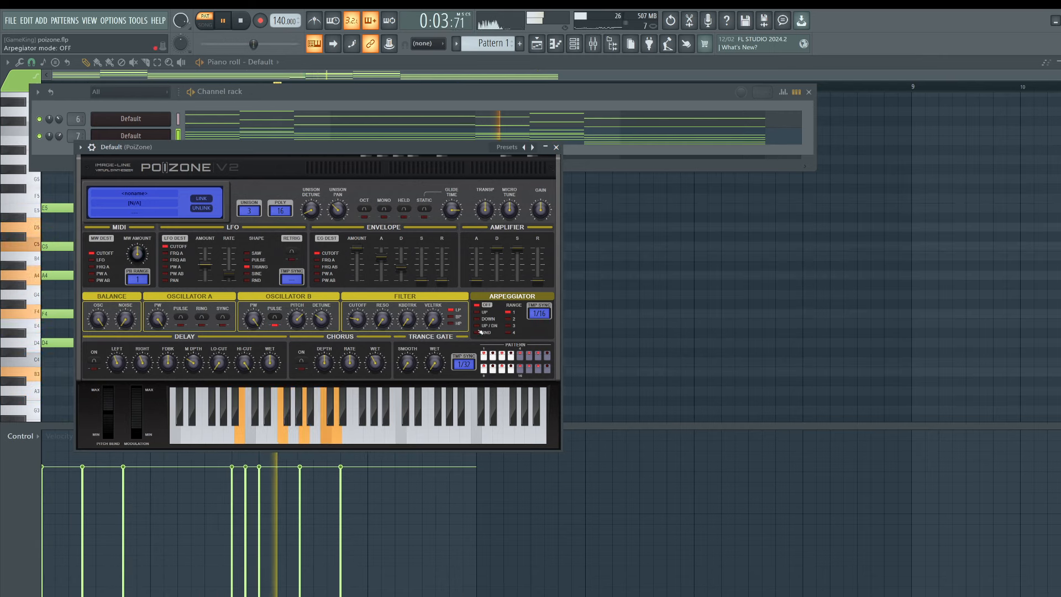
Set the arpeggiator range to 3, audition its Up mode, and switch the arpeggiator off.
key("space")
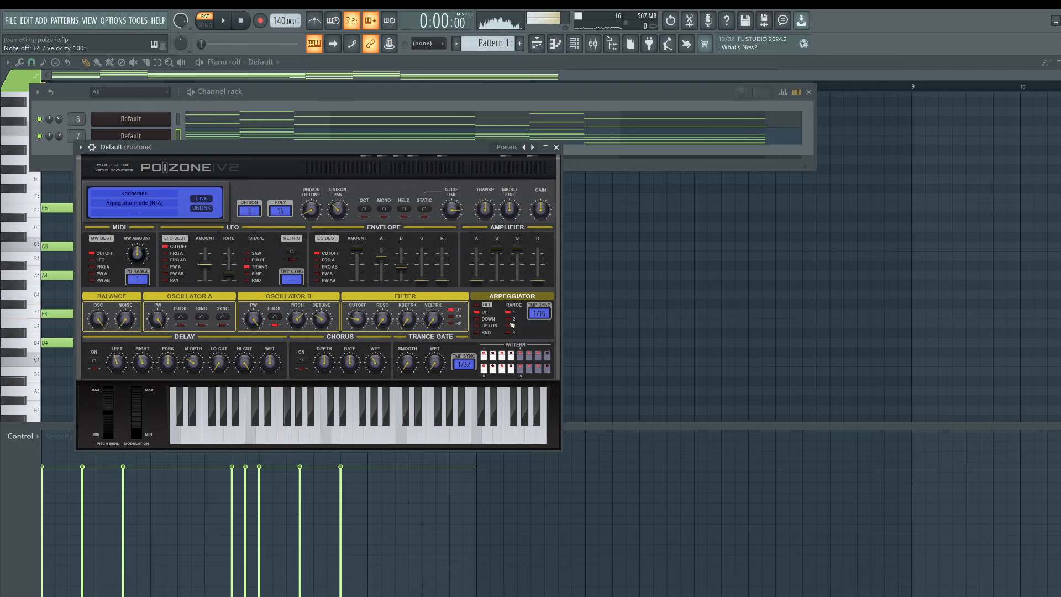
key("space")
left_click(515, 325)
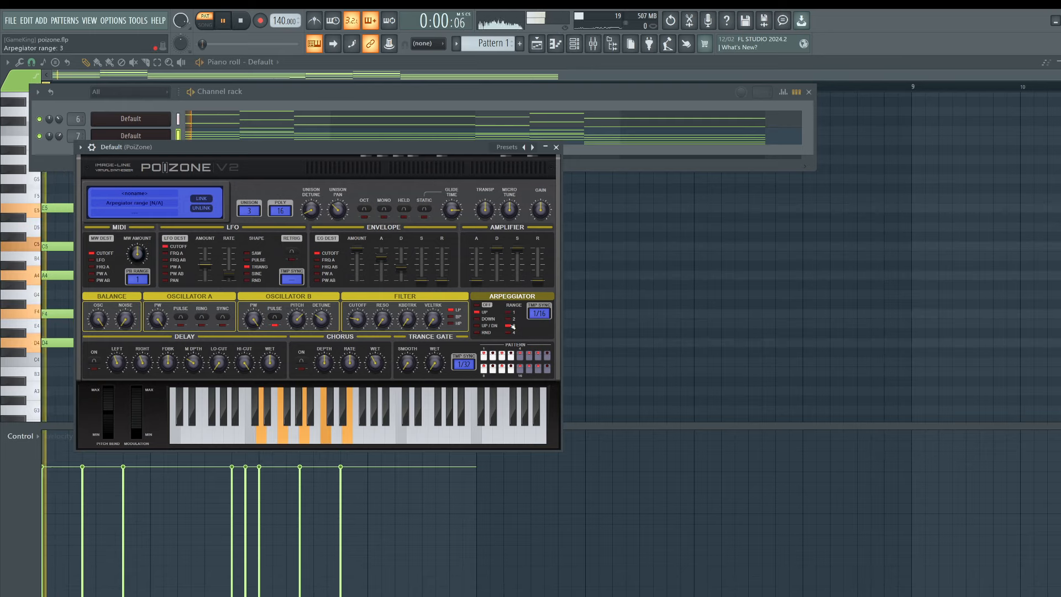
key("space")
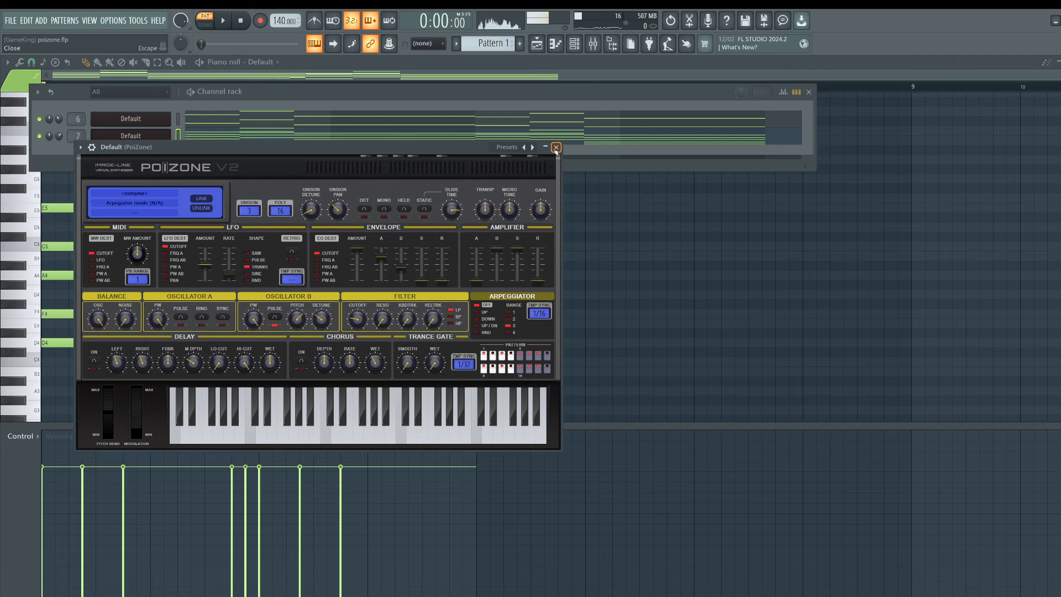
Close the plugin window, clone the second PoiZone channel, and select the original second channel again.
left_click(556, 147)
right_click(160, 135)
left_click(188, 241)
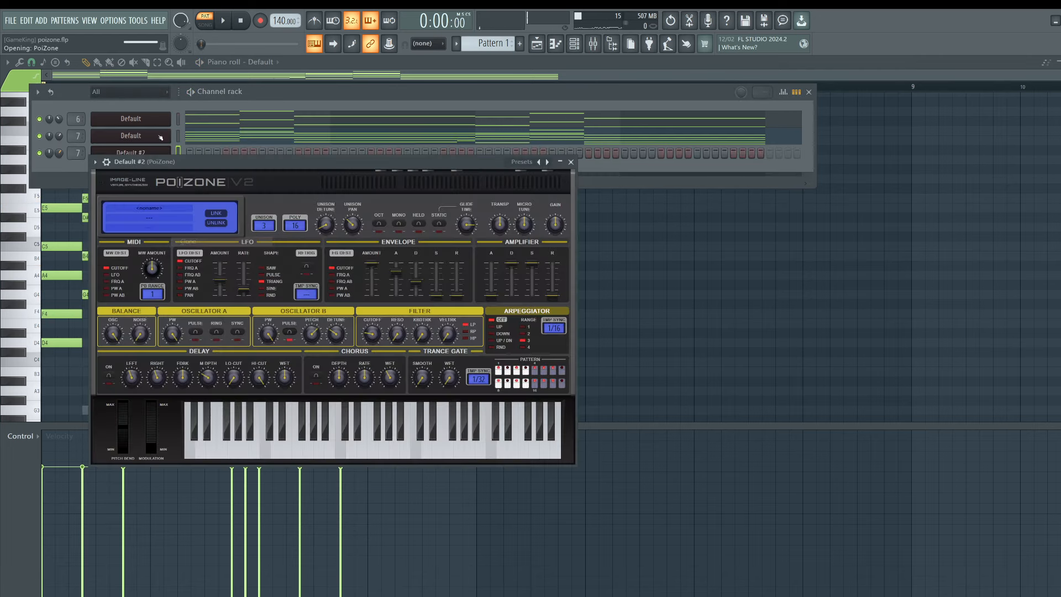
left_click(185, 137)
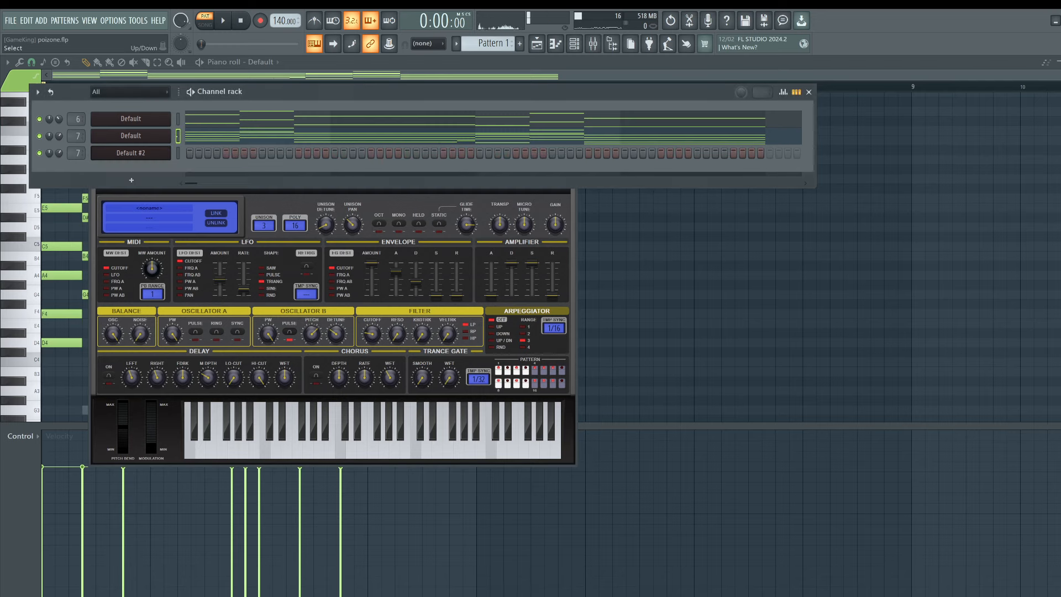
Paste the copied chords into the cloned channel, open its PoiZone, and adjust the envelope attack while auditioning single notes.
key("ctrl+v")
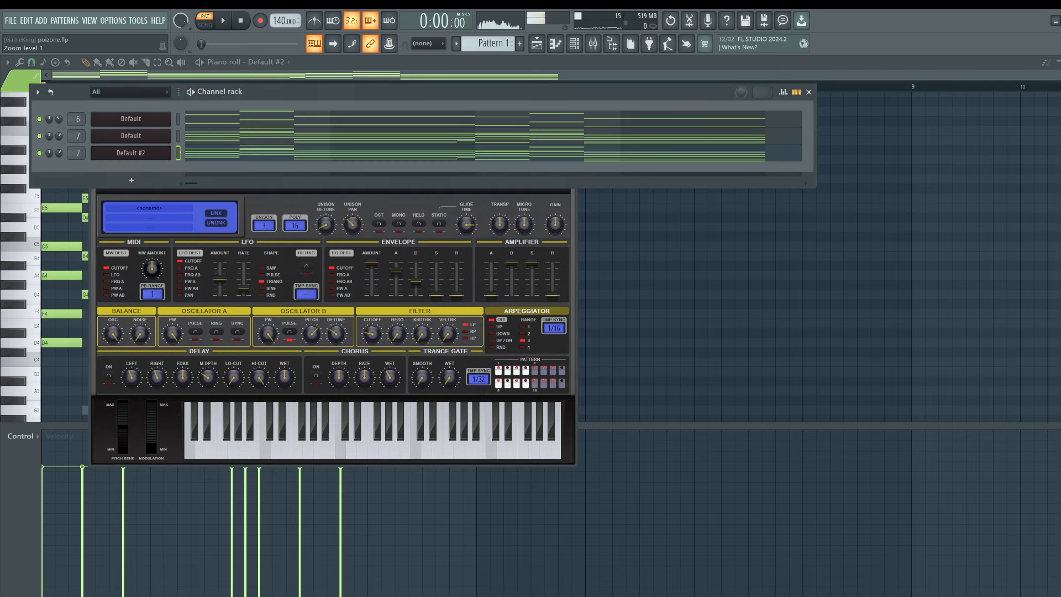
left_click(159, 151)
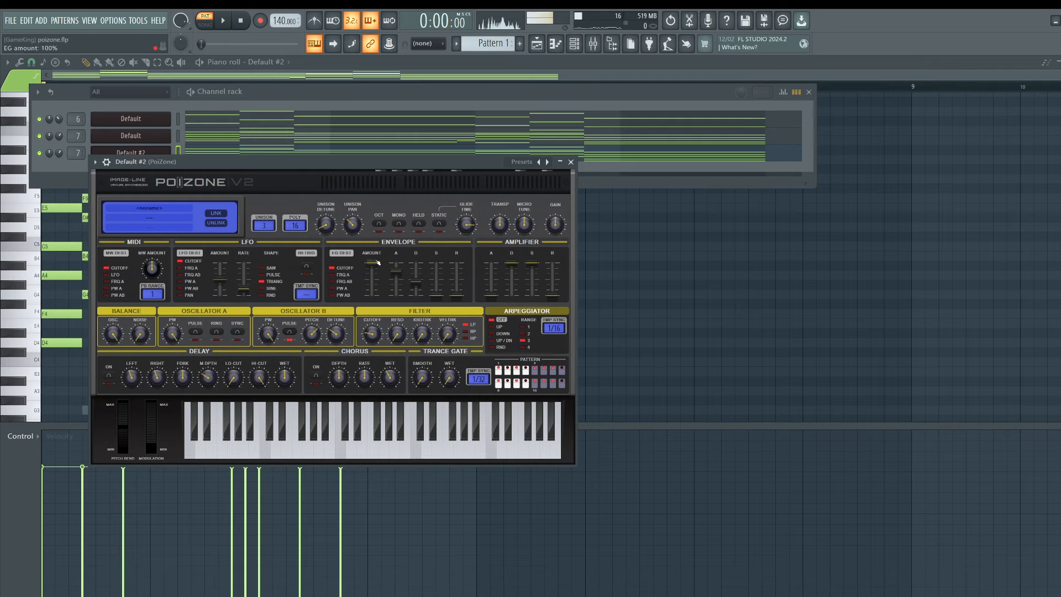
key("m")
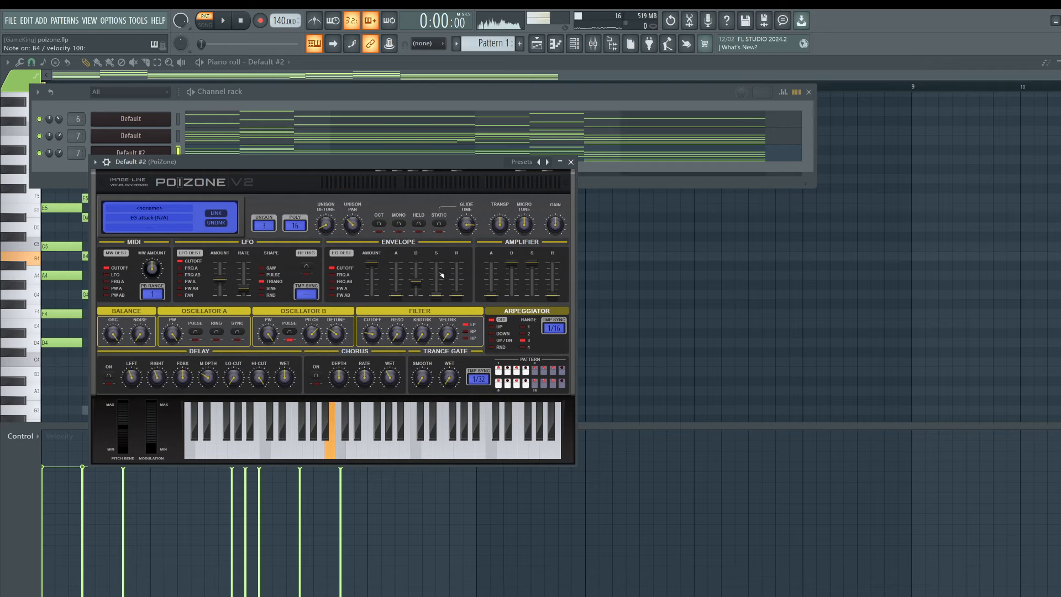
key("n")
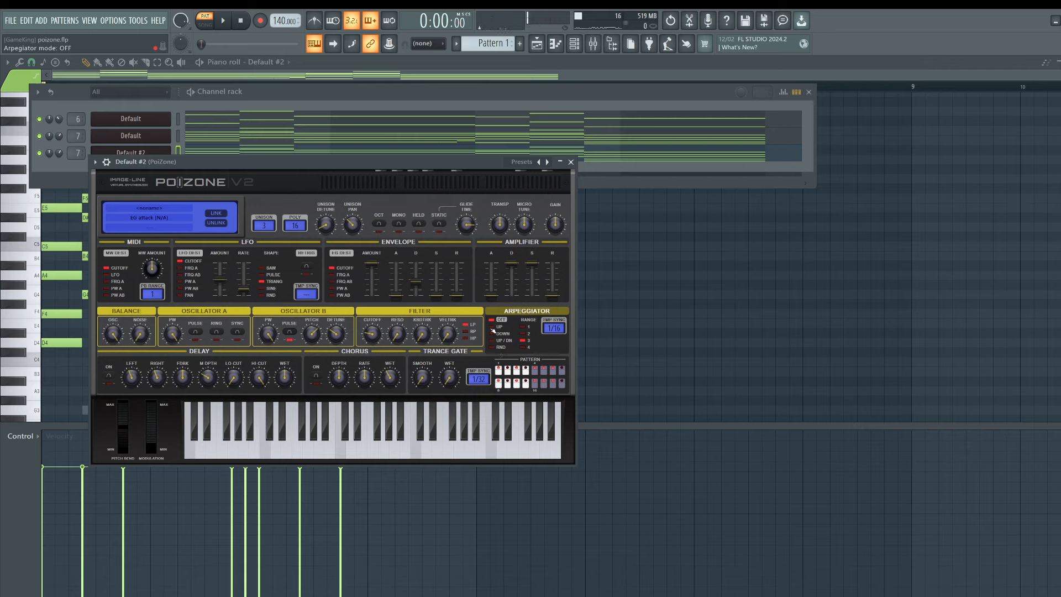
Set the cloned PoiZone's arpeggiator to Up and turn on its delay, auditioning the pattern.
key("space")
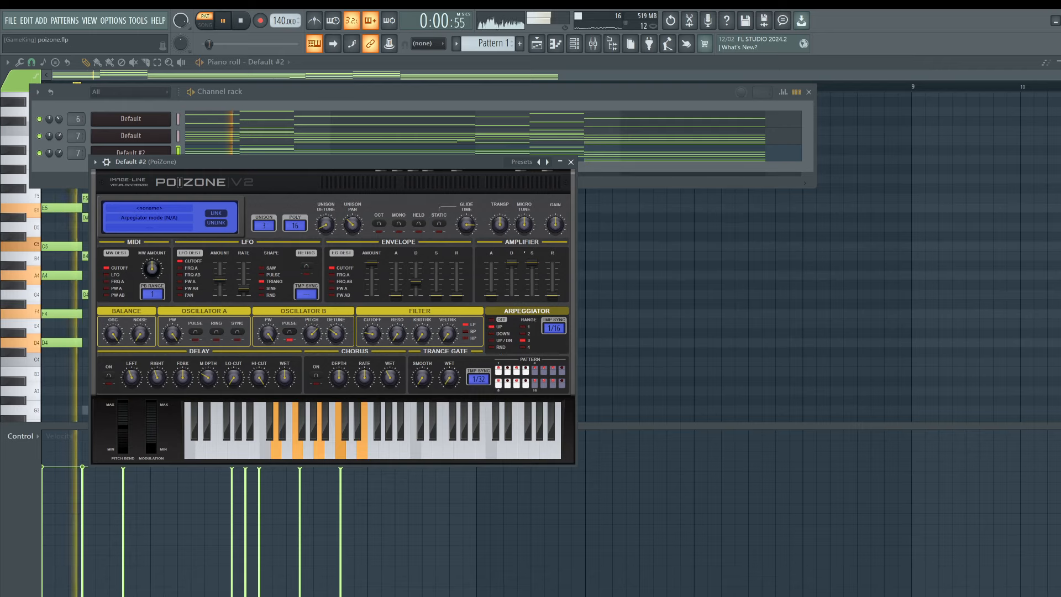
key("space")
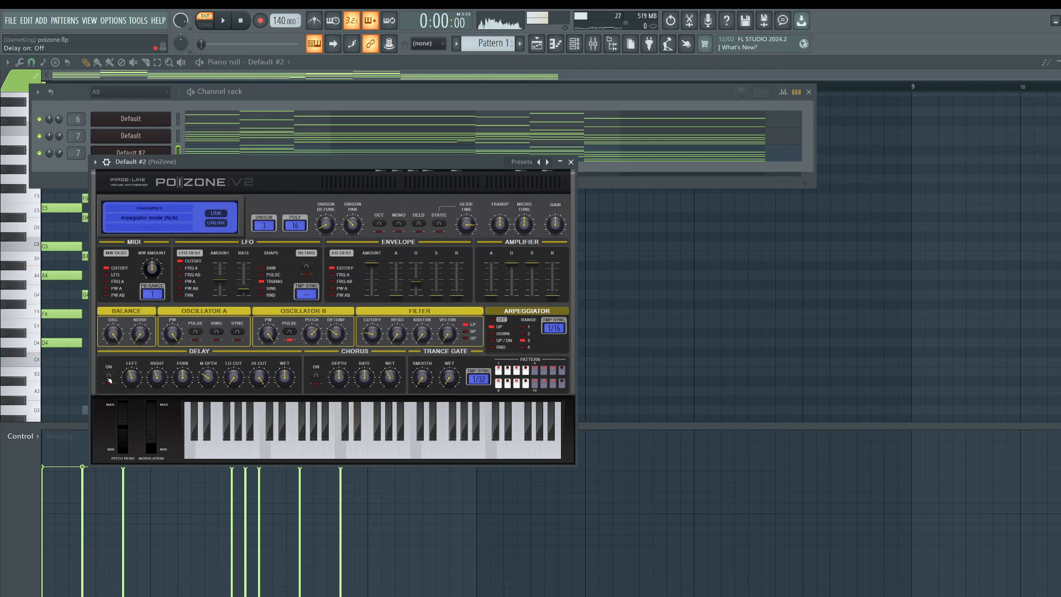
key("space")
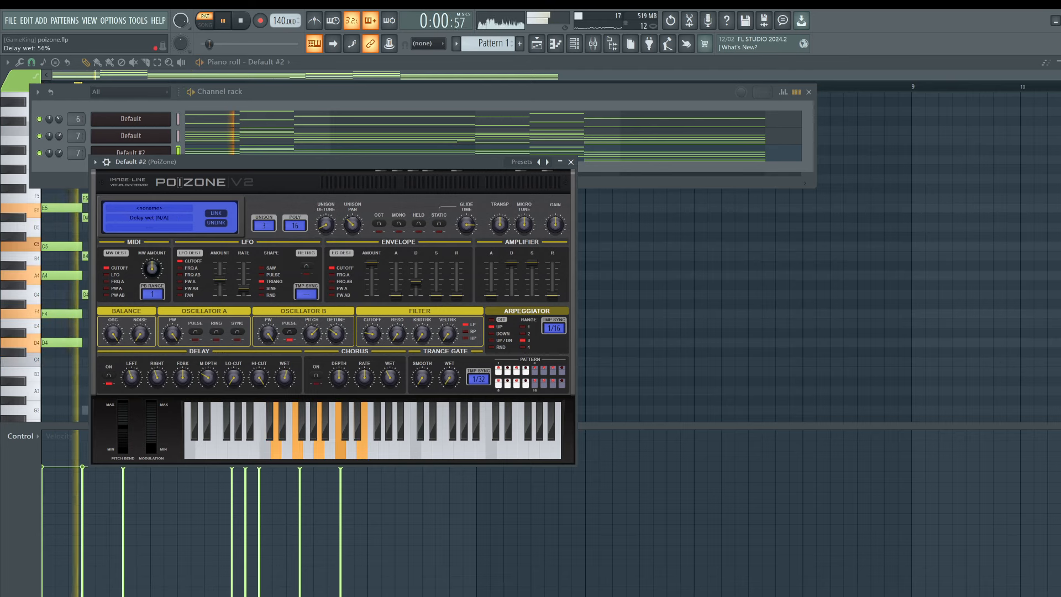
Adjust the delay wet level and times, turn on the chorus, and set the glide time to 47% during playback.
key("space")
left_click_drag(285, 383, 284, 377)
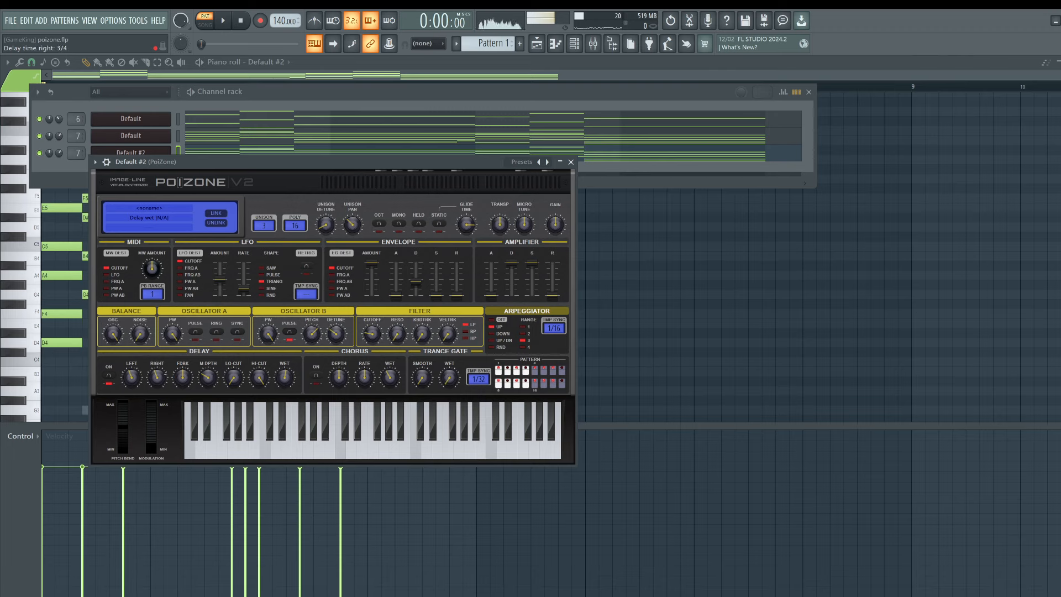
key("space")
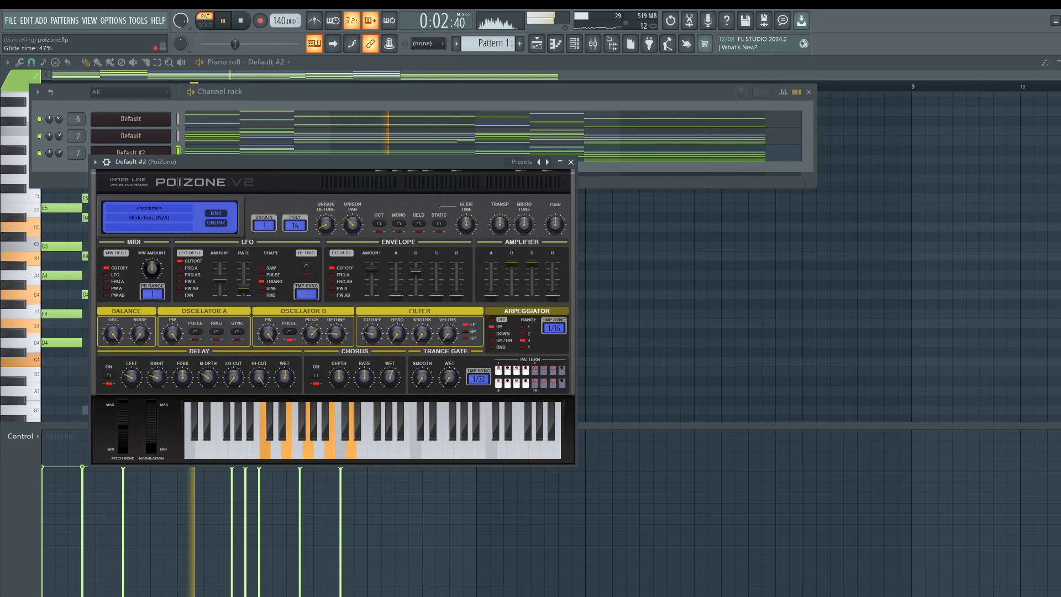
key("space")
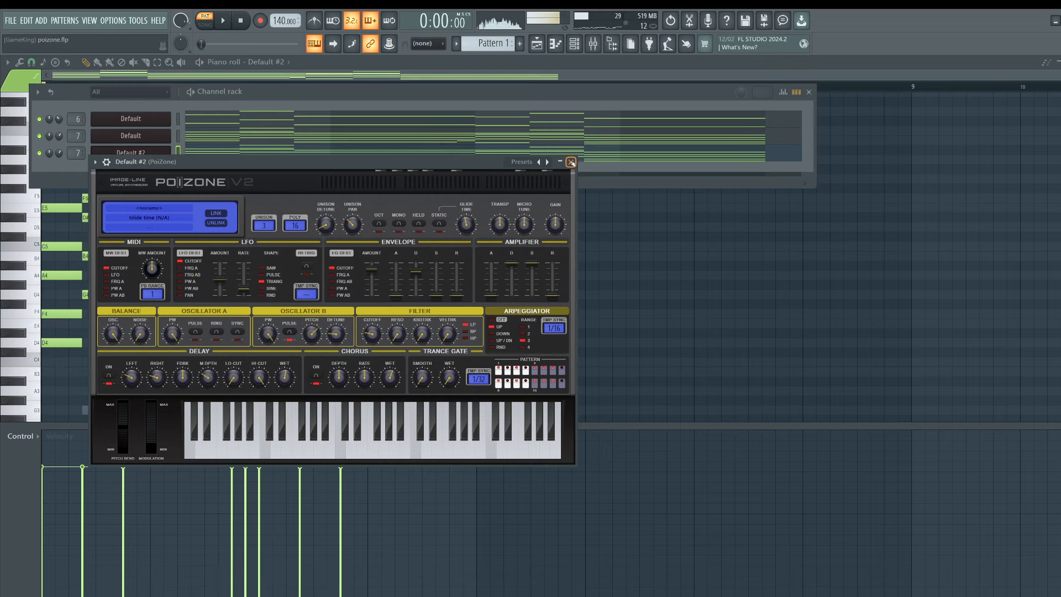
Close the plugin window, adjust the cloned channel's volume in the channel rack, play the pattern, and reopen its PoiZone.
left_click(571, 162)
mouse_move(59, 153)
left_mouse_down()
mouse_move(59, 164)
mouse_move(58, 147)
left_mouse_up()
key("space")
left_click(113, 155)
key("space")
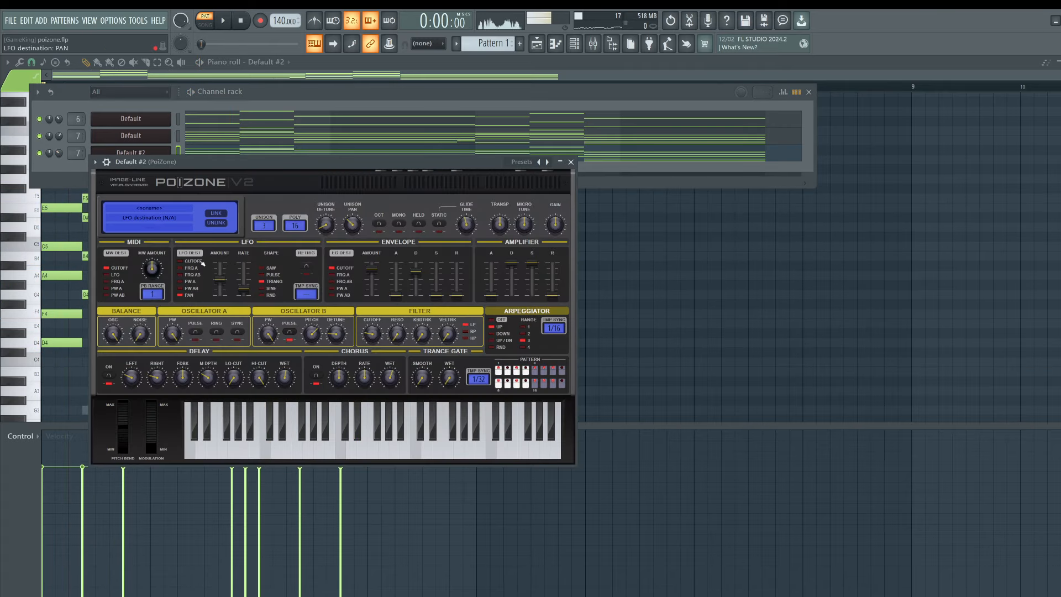
Route the LFO to pan with 1/4 tempo sync, raise its amount and rate, and try the sine shape.
left_click_drag(305, 293, 305, 282)
left_click_drag(225, 277, 225, 267)
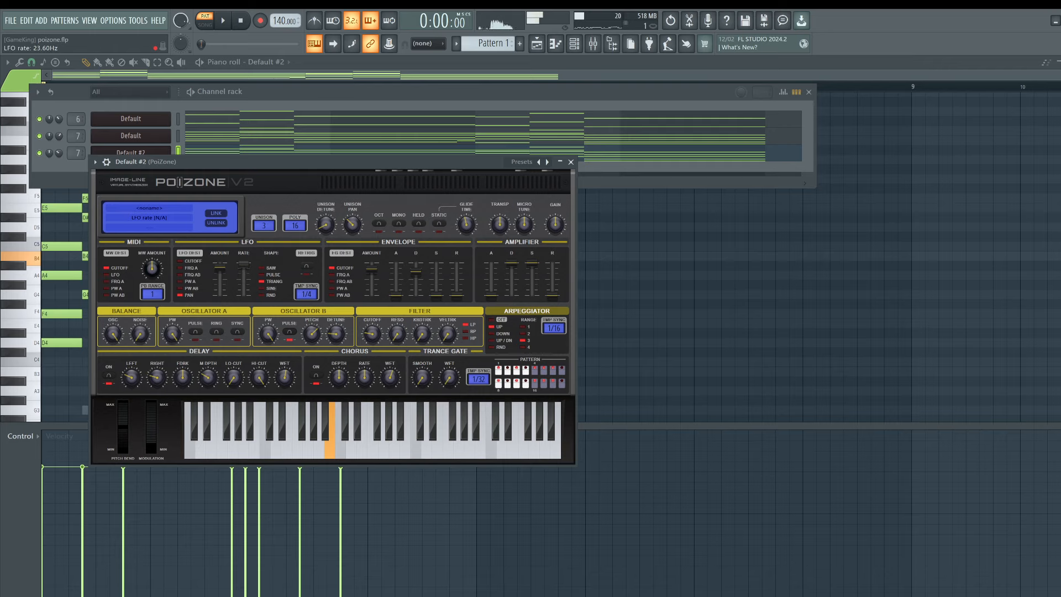
left_click(266, 289)
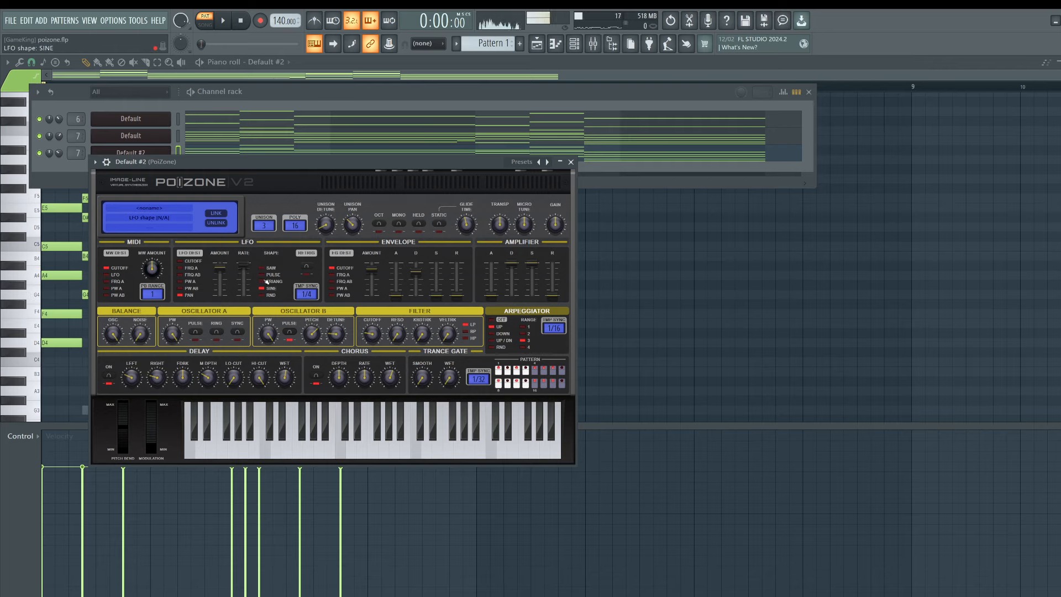
Change the LFO shape to pulse and switch the arpeggiator off, auditioning notes on the keyboard.
key("m")
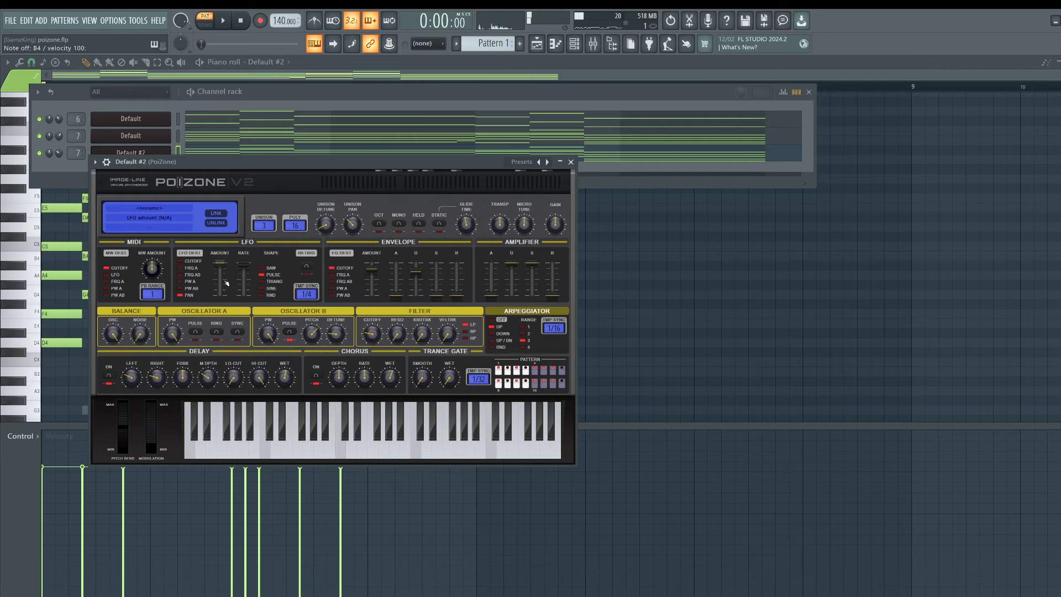
key("c")
key("c")
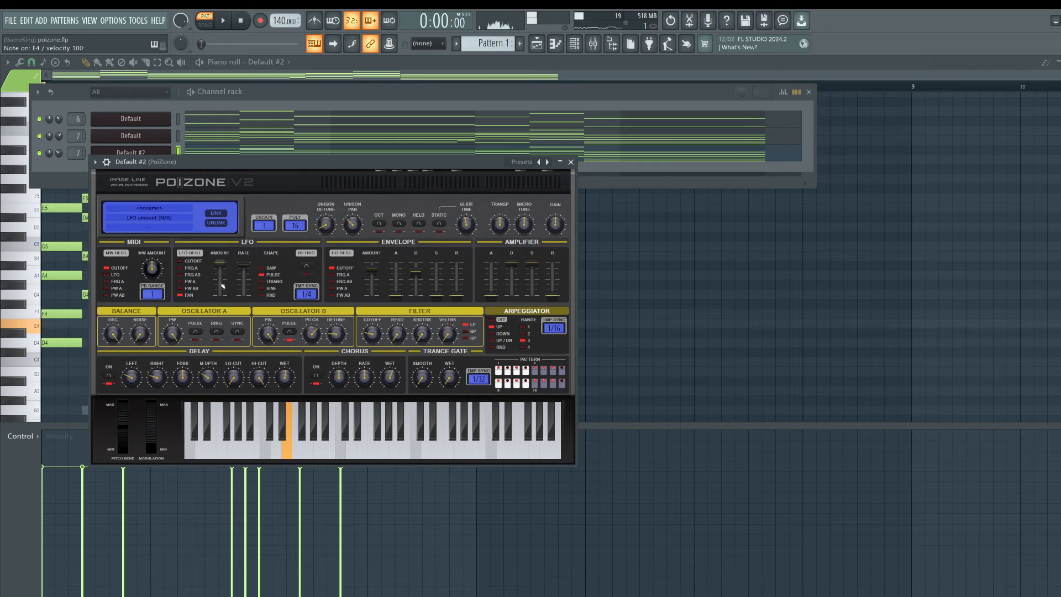
left_click(493, 325)
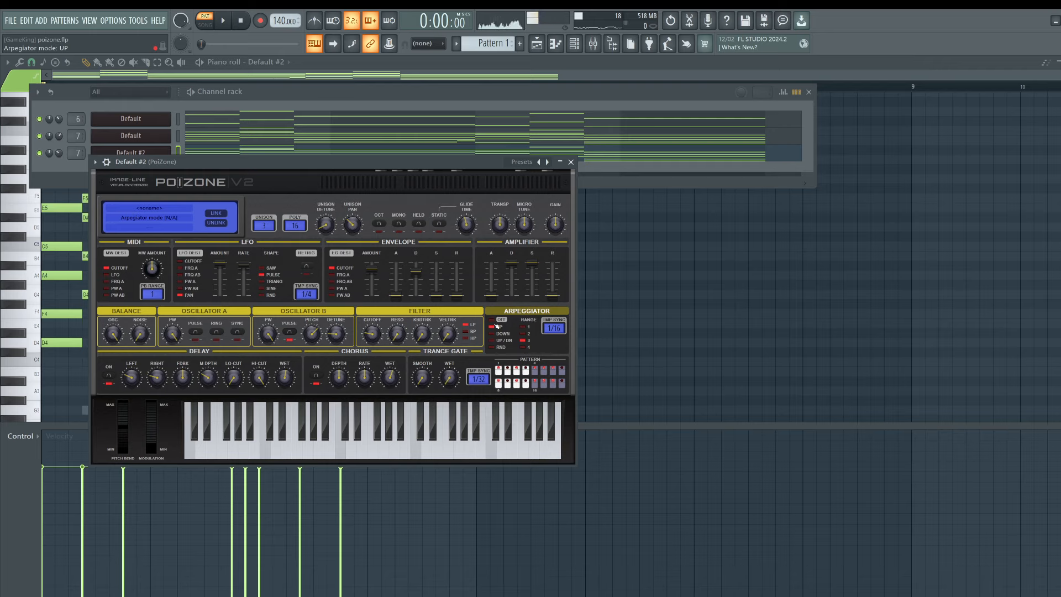
key("b")
key("c")
key("m")
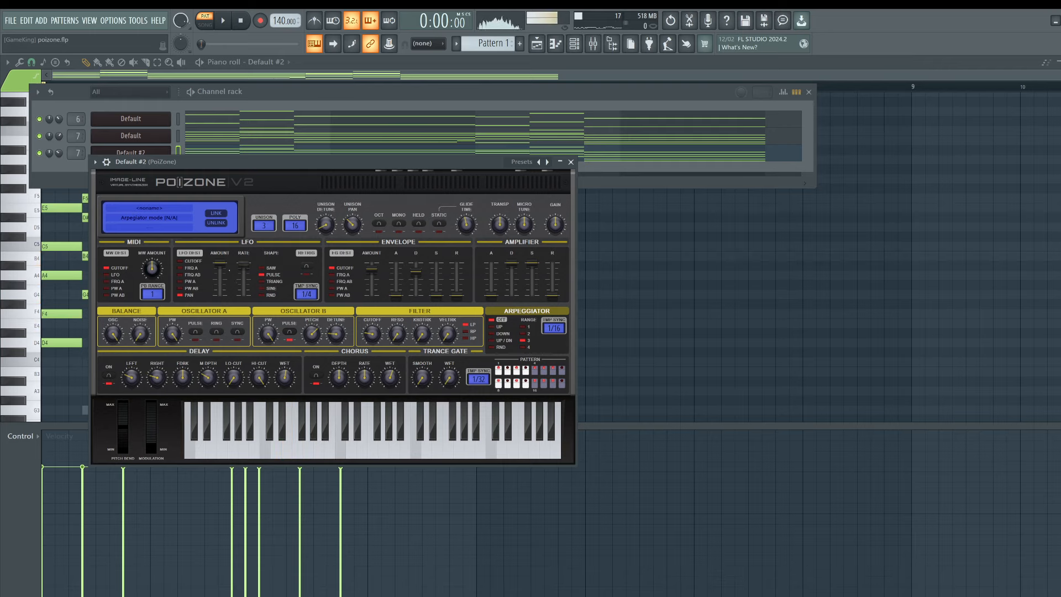
Set the LFO amount to 100% while playing the notes E4, G4 and B4.
key("c")
key("b")
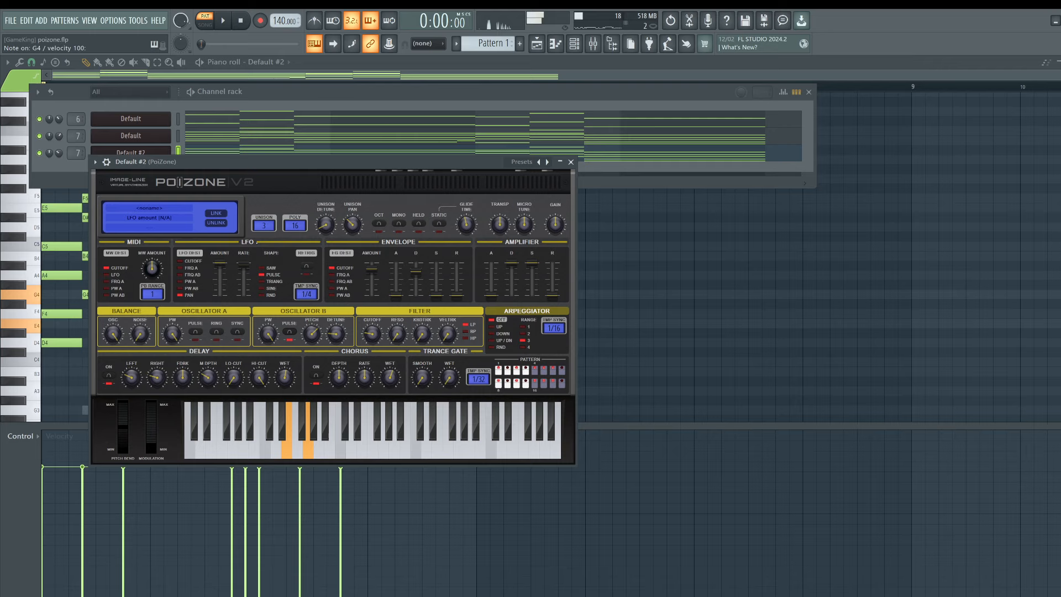
key("m")
key("b")
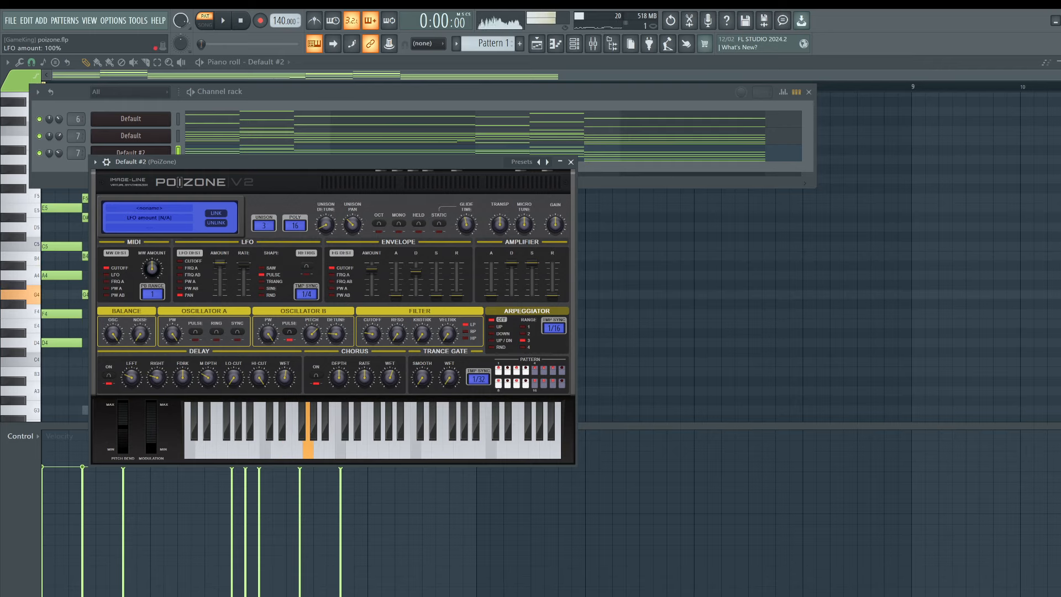
key("c")
key("m")
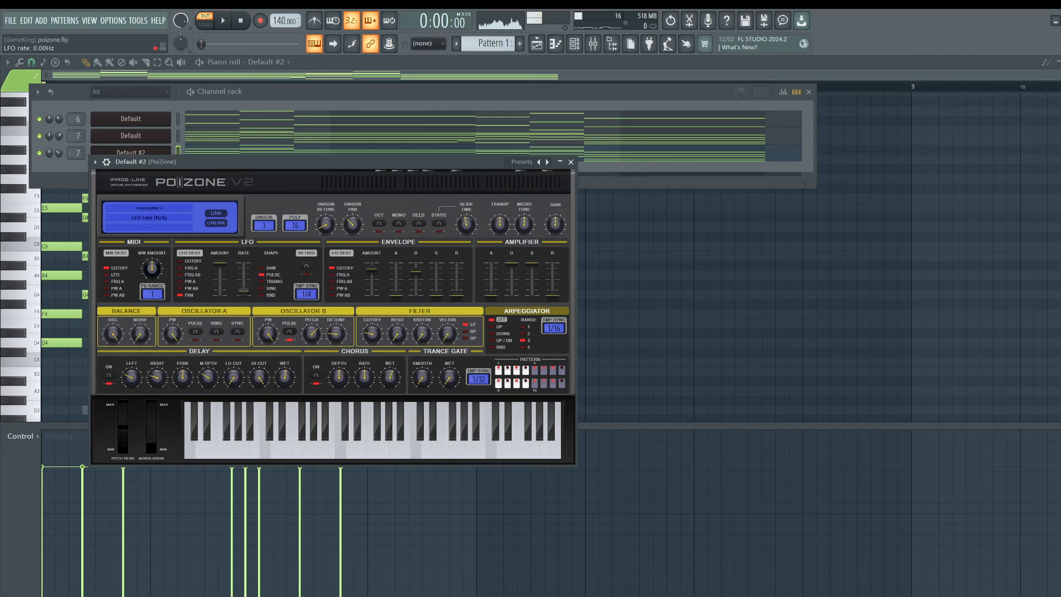
Slow down the LFO rate while holding the E4, G4 and B4 chord.
key("c")
key("b")
key("m")
left_click_drag(244, 287, 244, 292)
key("c")
key("b")
key("m")
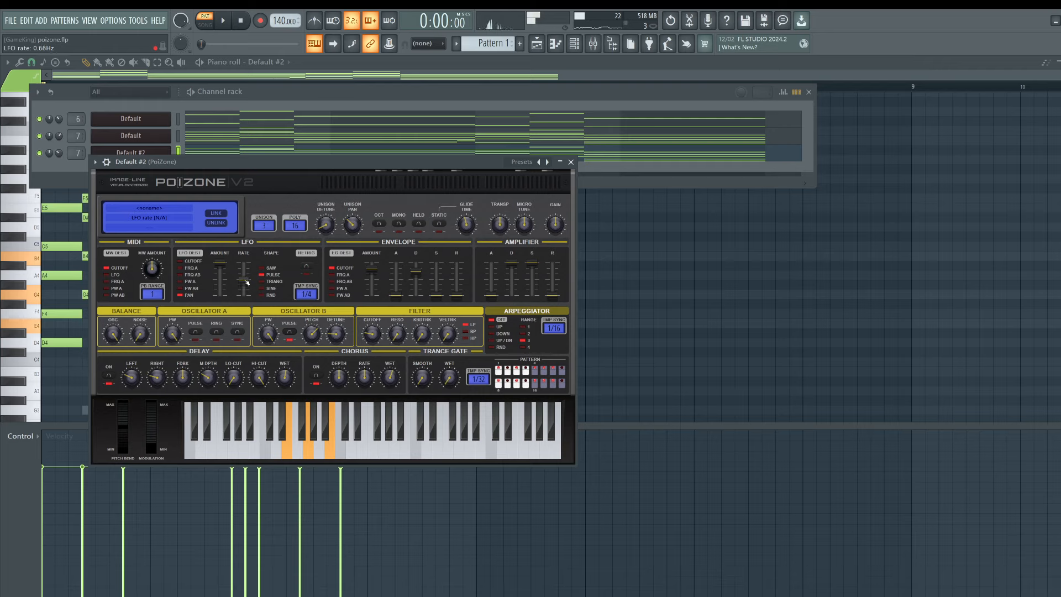
Turn off the delay and audition the E4, G4 and B4 chord without it.
key("c")
key("b")
key("m")
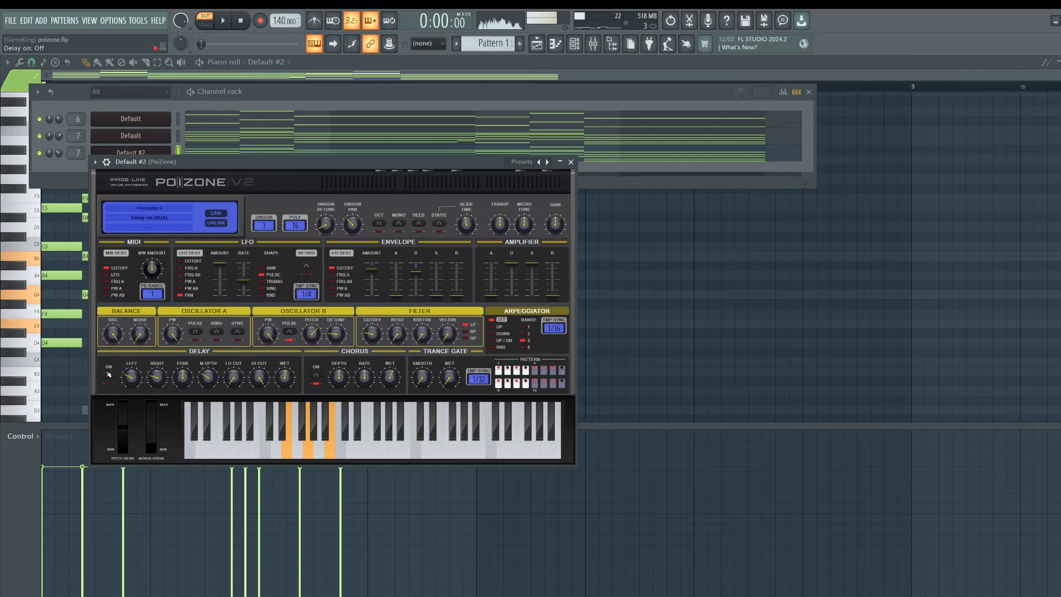
key("c")
key("b")
key("m")
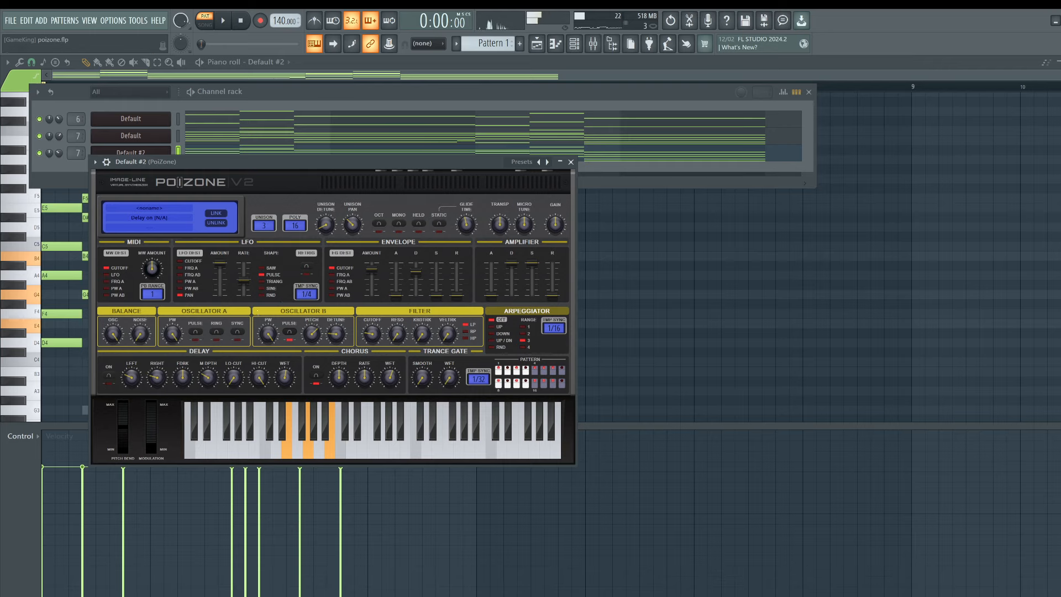
Fine-tune the LFO rate and turn off the chorus, replaying the same three-note chord.
key("c")
key("b")
key("m")
left_click_drag(244, 284, 244, 285)
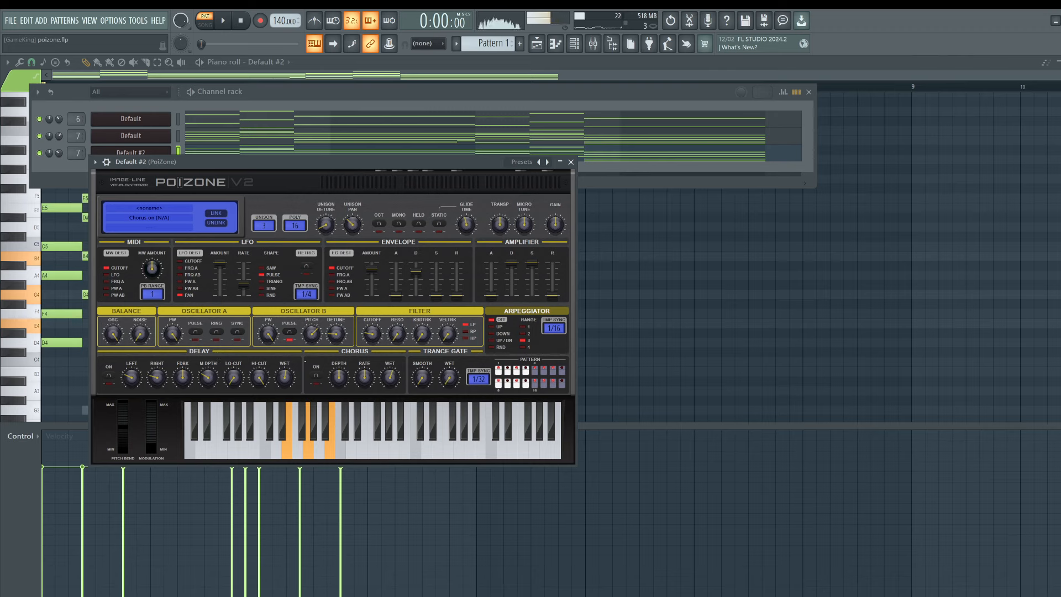
key("c")
key("b")
key("m")
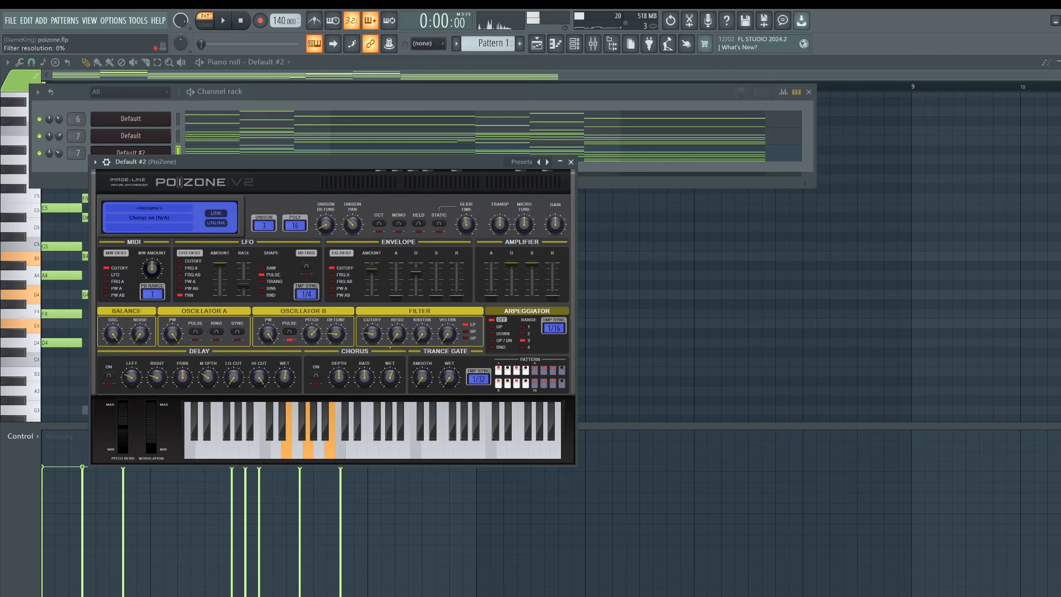
Audition the dry chord on the cloned PoiZone and play back the full pattern.
key("c")
key("b")
key("m")
key("space")
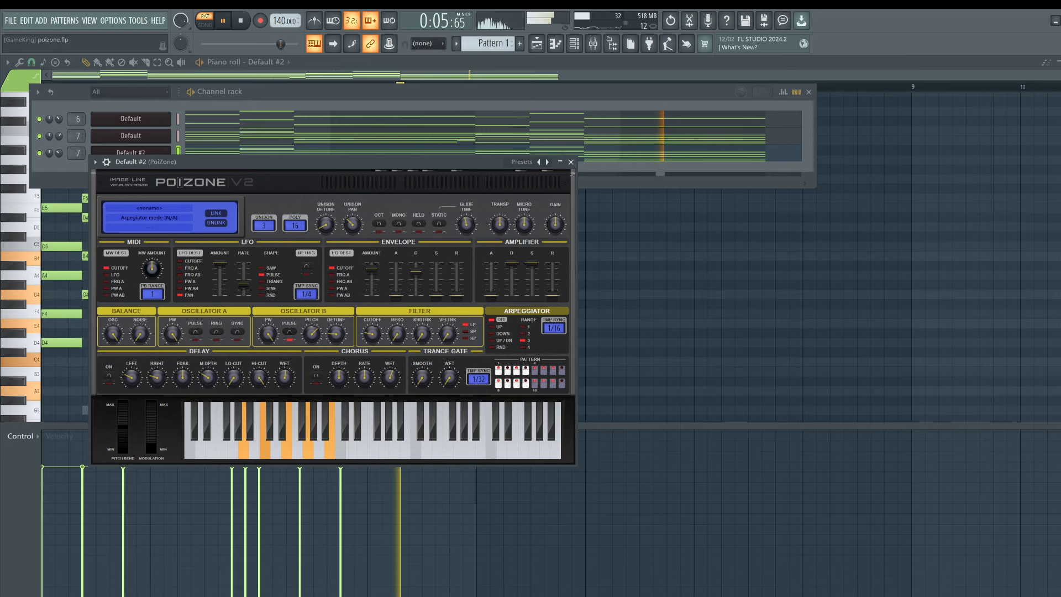
key("space")
Open the original second PoiZone, route its LFO to pan with 1/4 tempo sync, adjust the unison pan, and close it.
left_click(571, 163)
left_click(164, 137)
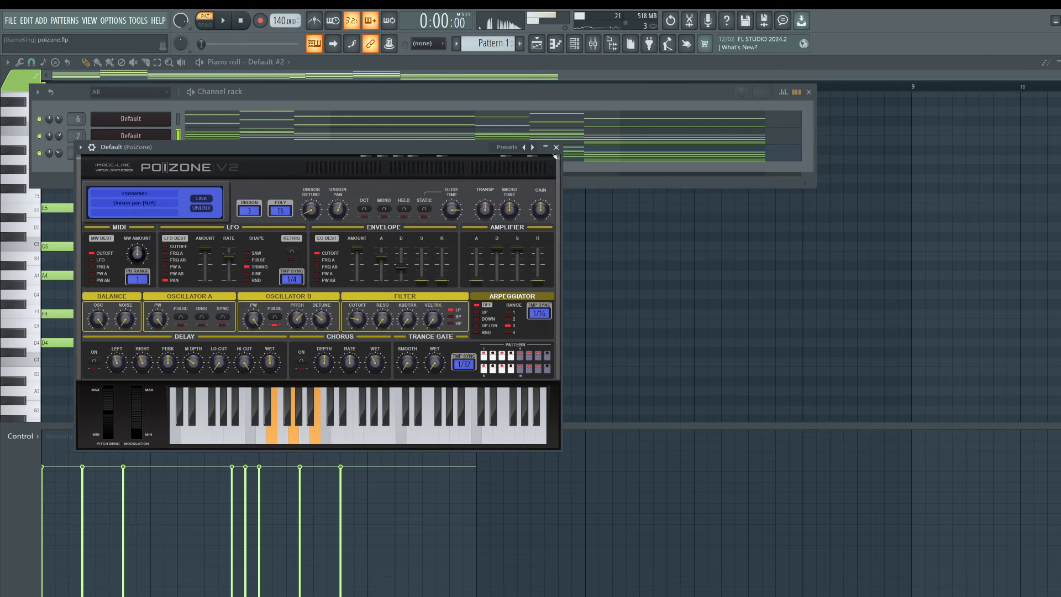
left_click(557, 147)
Reopen the cloned PoiZone, readjust its LFO amount, turn the delay and chorus back on while auditioning the chord, and close it.
left_click(131, 152)
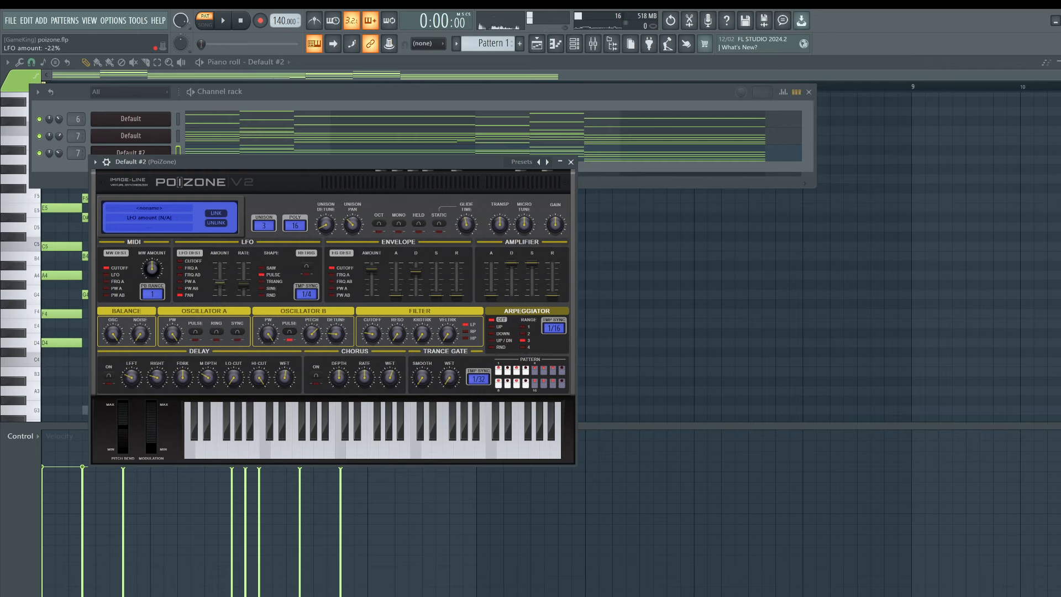
key("c")
key("b")
key("m")
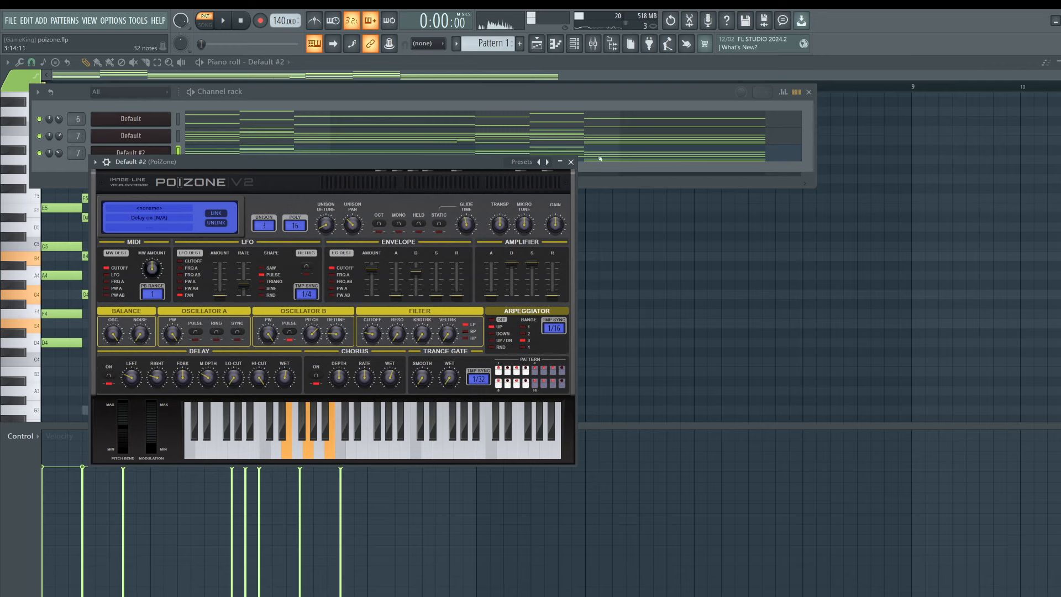
left_click(571, 162)
Play the pattern with all three layers, show the mixer, and reopen the cloned PoiZone.
key("space")
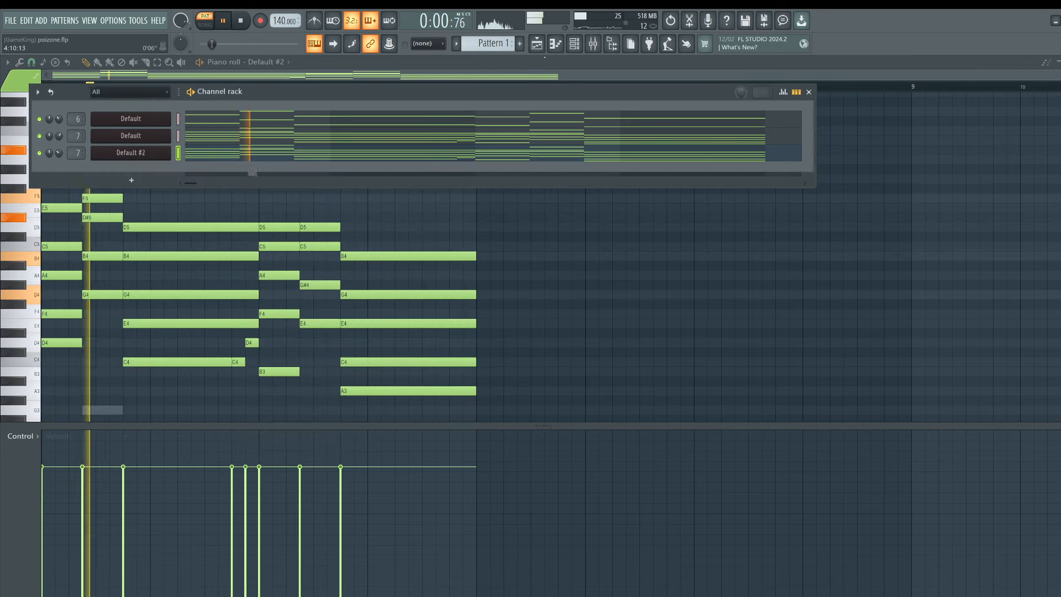
key("F9")
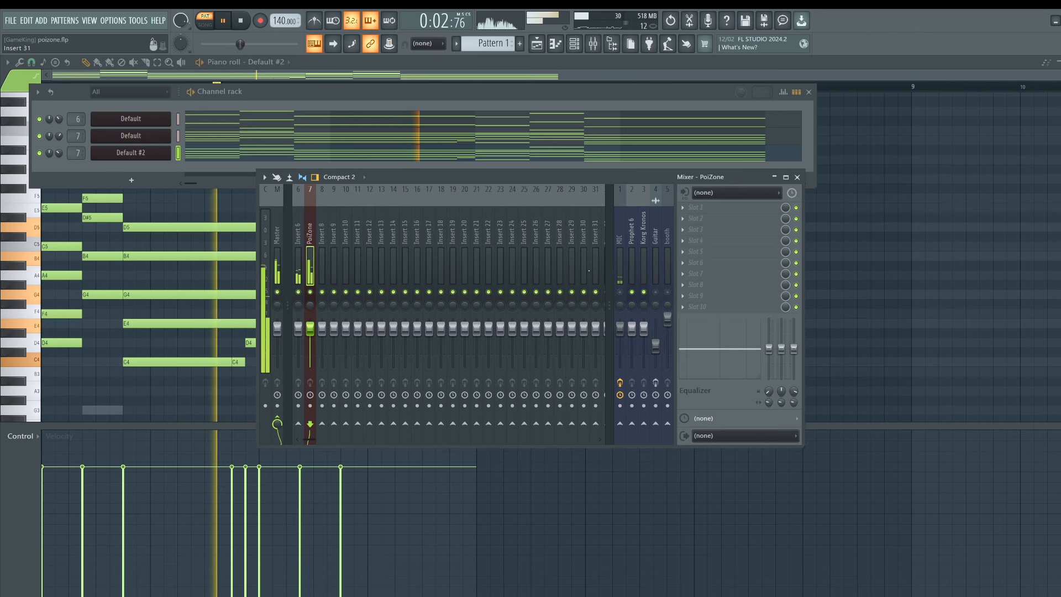
left_click(153, 153)
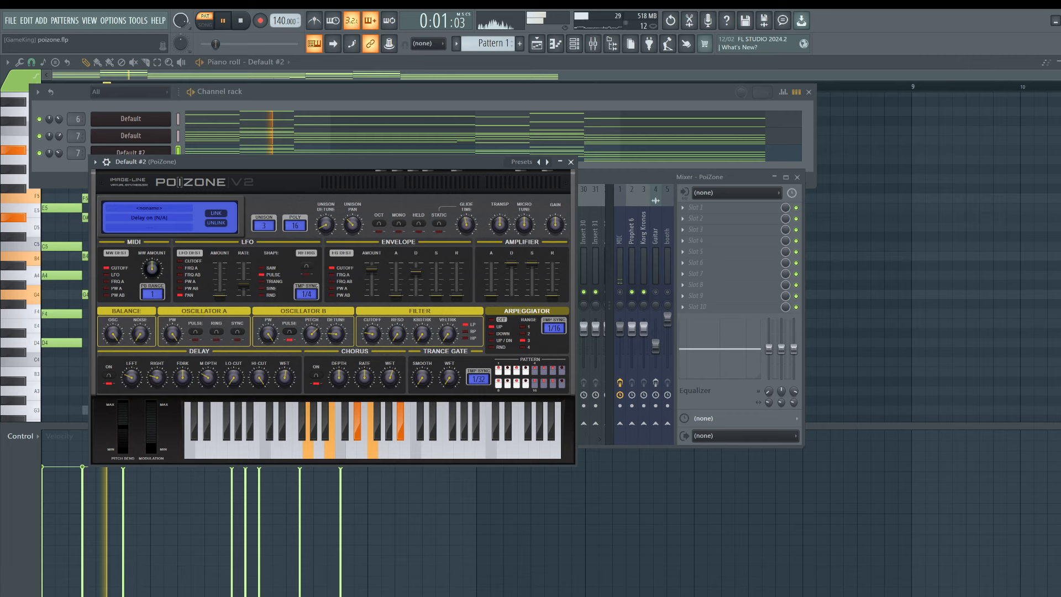
Raise the first PoiZone channel's volume to 62%, toggling the MIC mixer track on and off, and open that channel's plugin.
left_click(620, 292)
left_click_drag(59, 119, 59, 99)
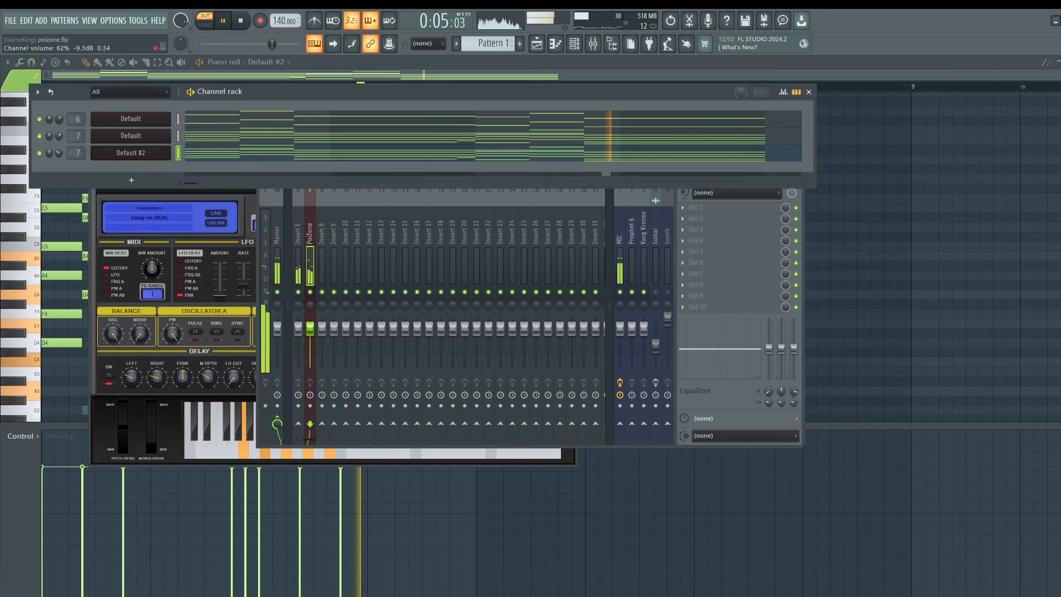
left_click(620, 292)
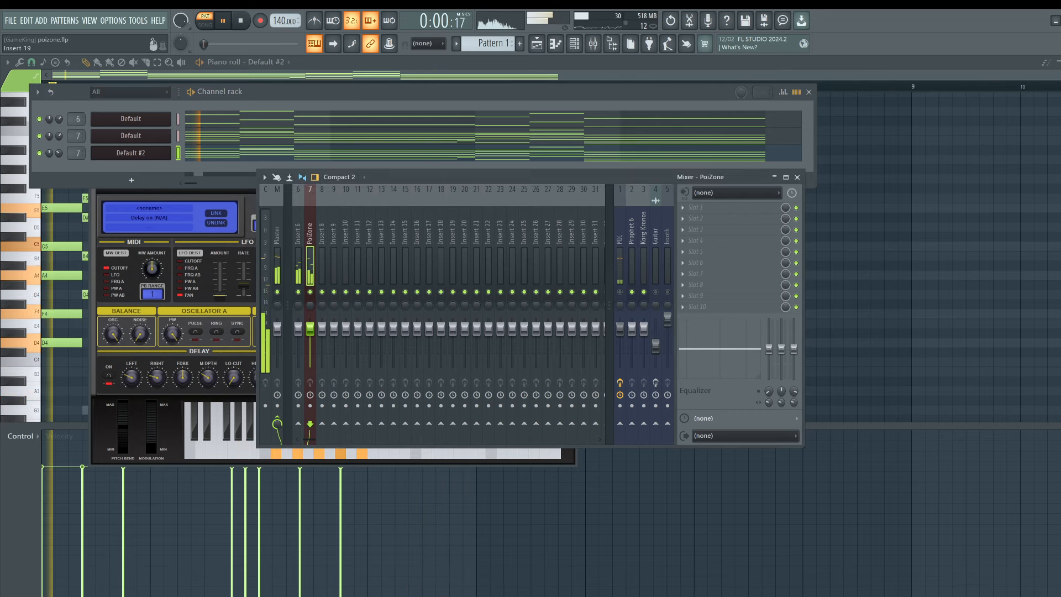
left_click(123, 122)
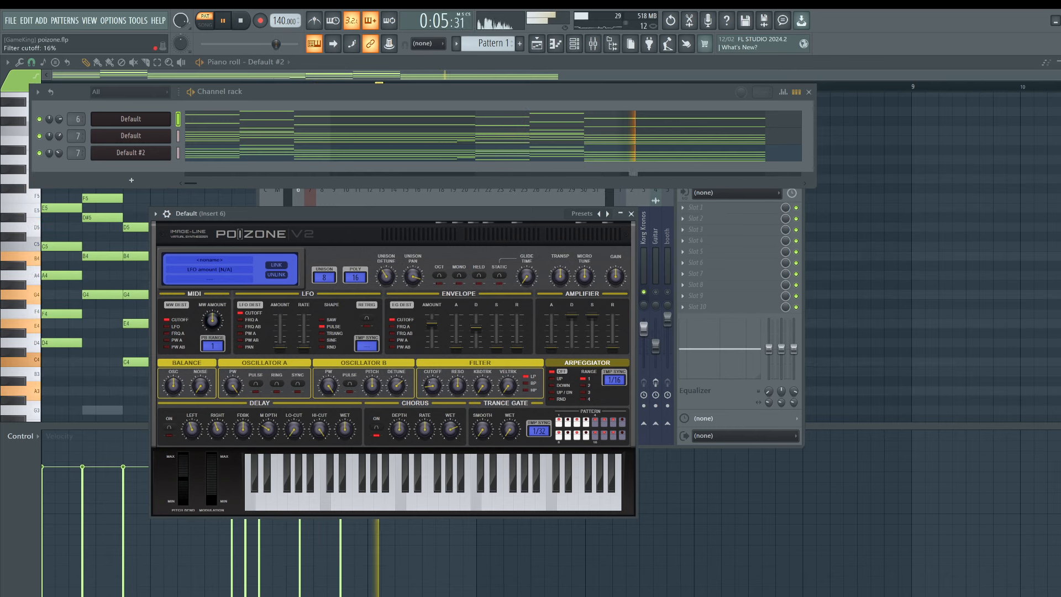
Adjust the envelope amount and LFO amount in the first PoiZone, and inspect that channel's notes in the piano roll.
left_click_drag(432, 320, 432, 319)
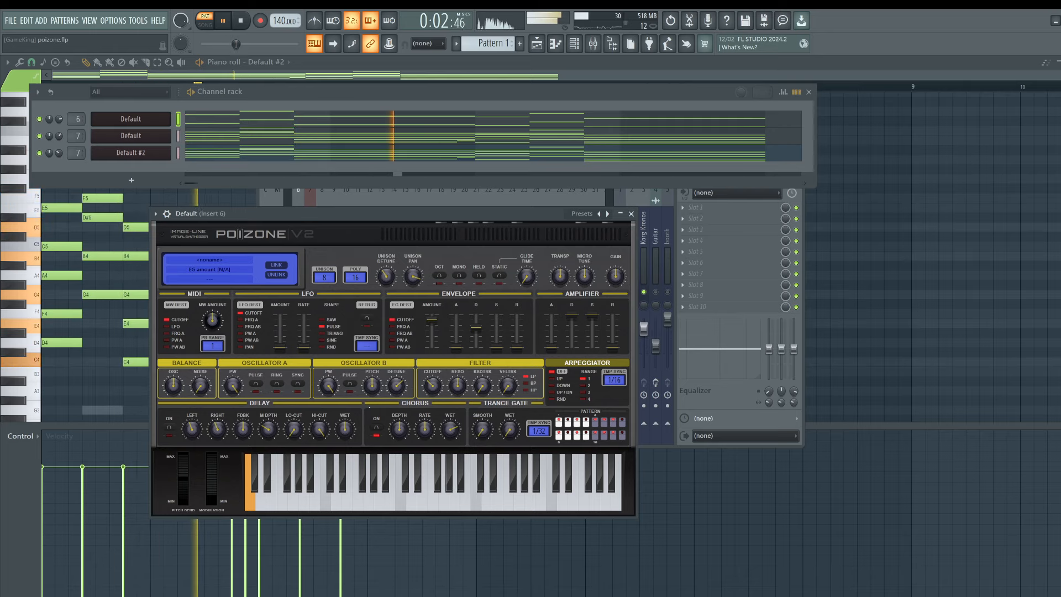
left_click_drag(280, 335, 281, 336)
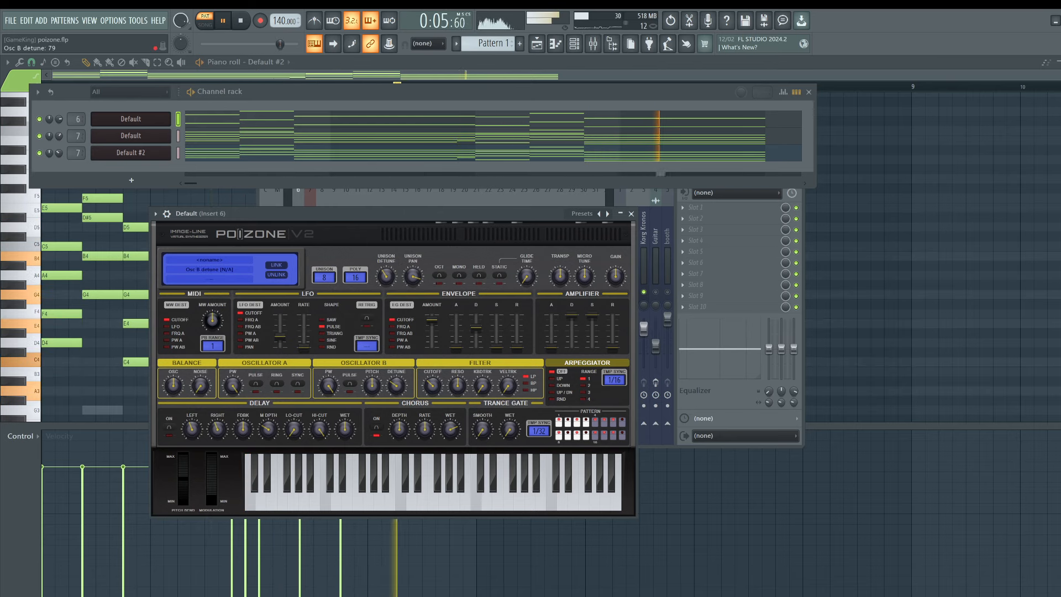
left_click(246, 117)
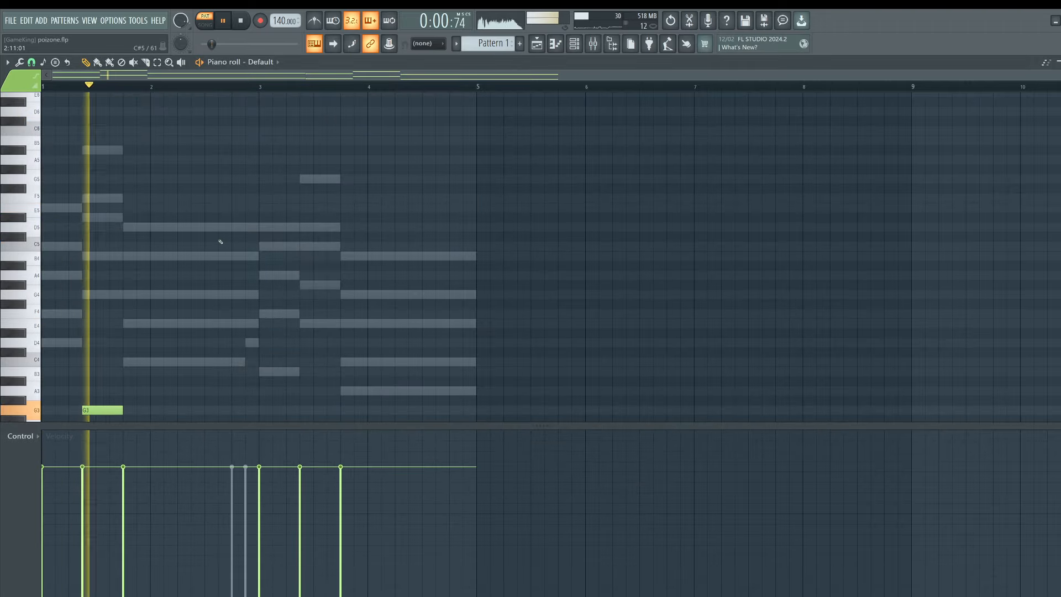
scroll(222, 249, "down", 4)
scroll(236, 273, "down", 1)
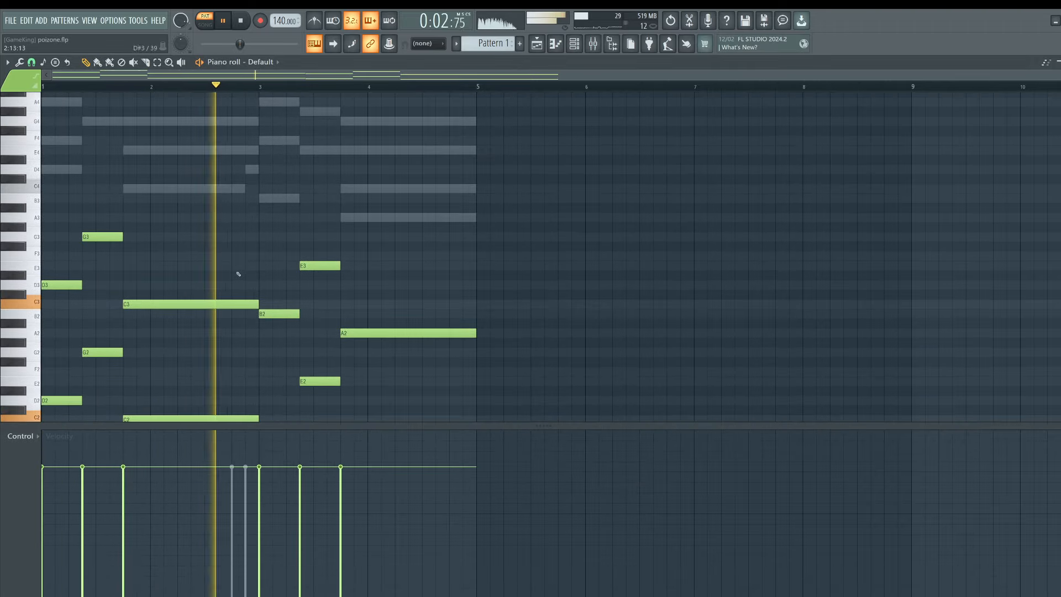
scroll(238, 273, "down", 2)
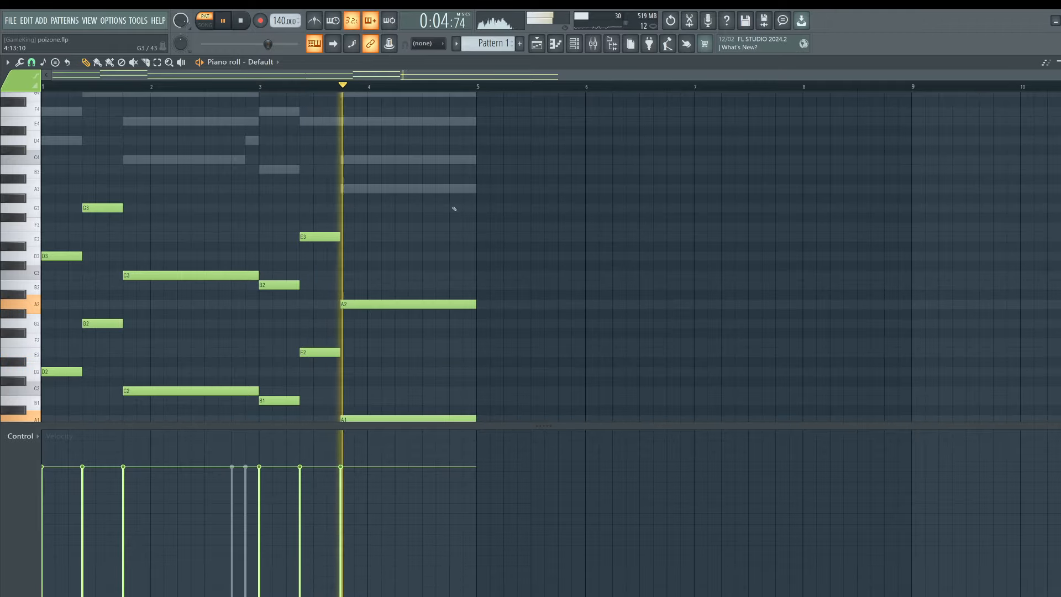
Show the channel rack again and reopen the first channel's PoiZone during playback.
left_click(574, 44)
left_click(199, 120)
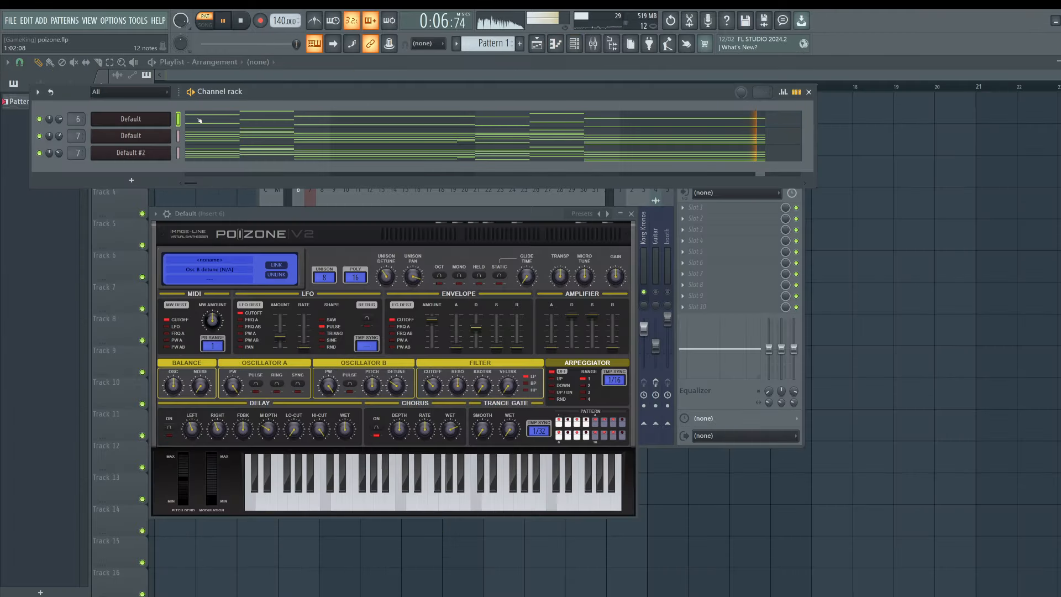
left_click(199, 121)
left_click(574, 43)
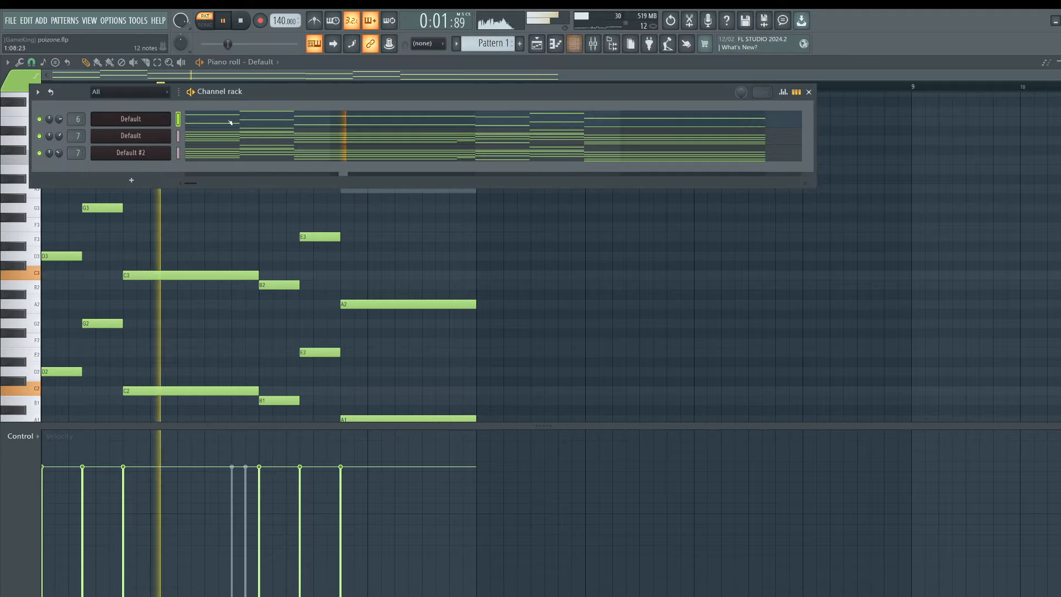
left_click(170, 118)
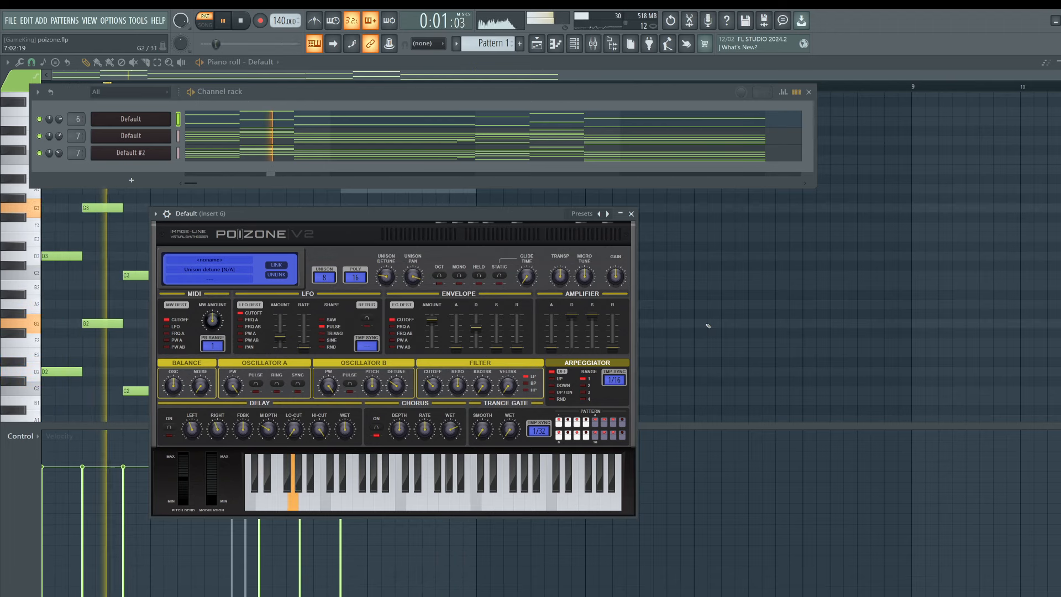
Stop playback and clear the PoiZone, channel rack and mixer windows away from the first channel's piano roll.
right_click(663, 300)
key("space")
left_click(593, 44)
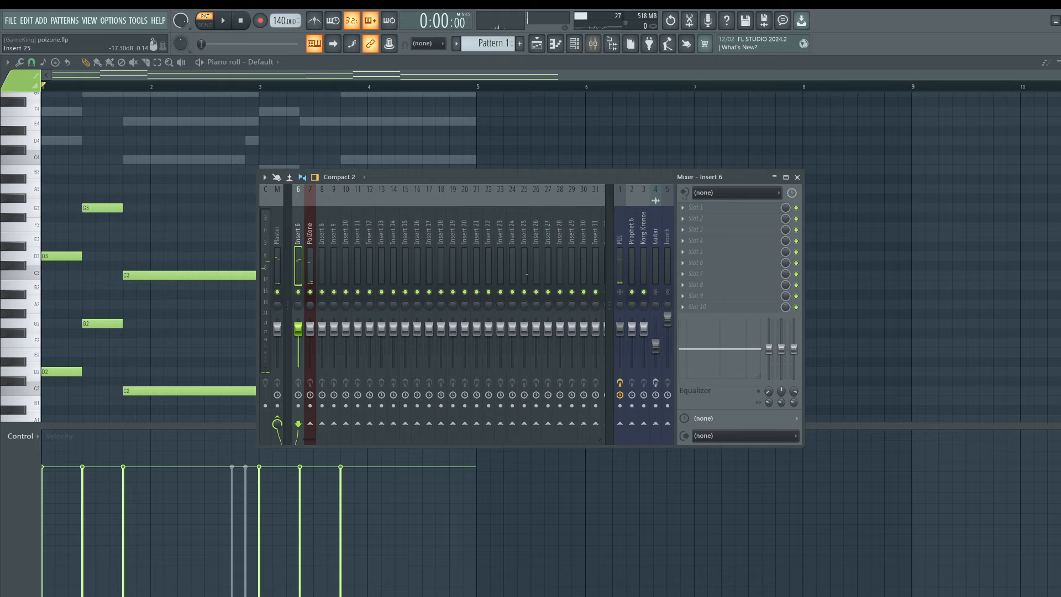
key("F9")
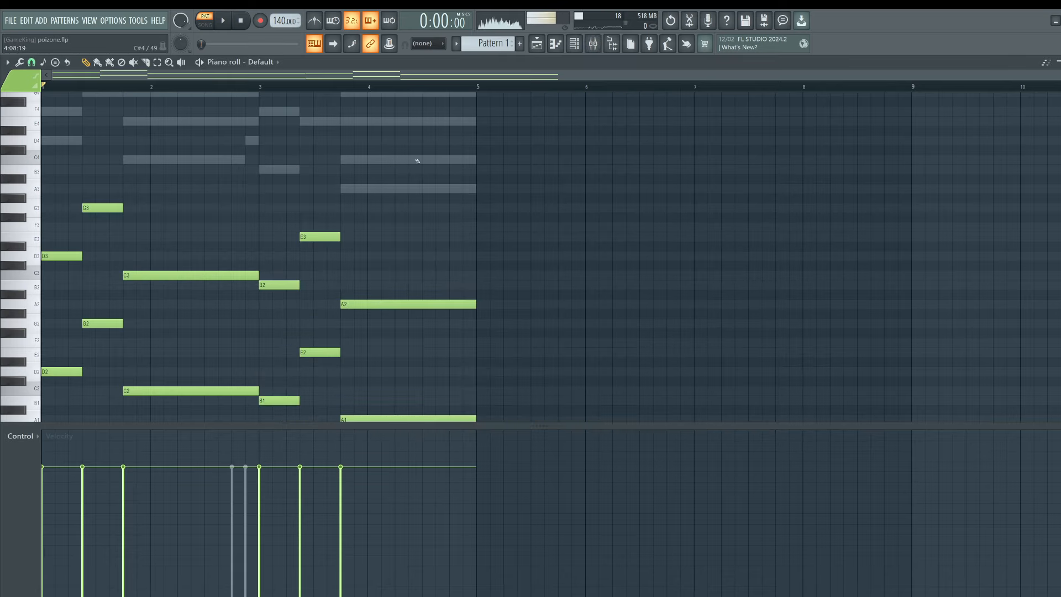
Transpose the first channel's notes up an octave, audition them, and move them back down an octave.
scroll(359, 202, "up", 1)
key("space")
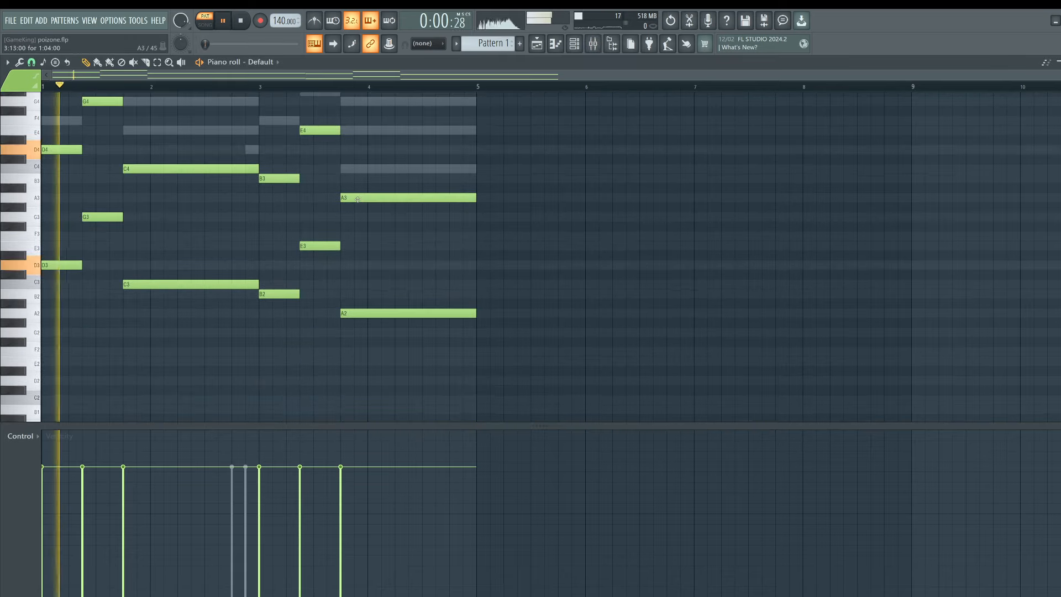
scroll(382, 203, "up", 4)
key("space")
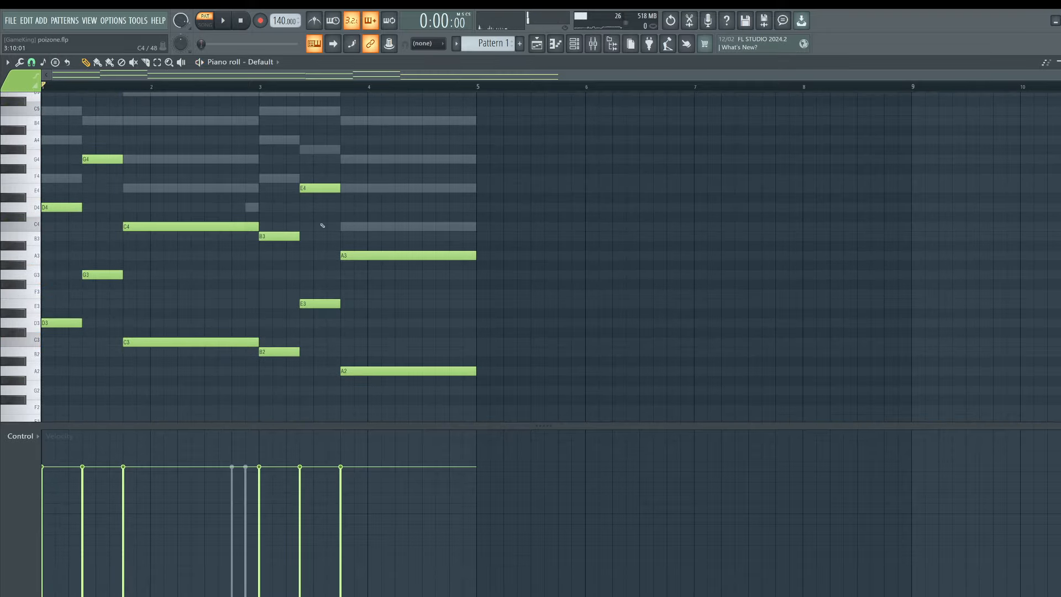
scroll(327, 202, "down", 3)
scroll(327, 202, "up", 5)
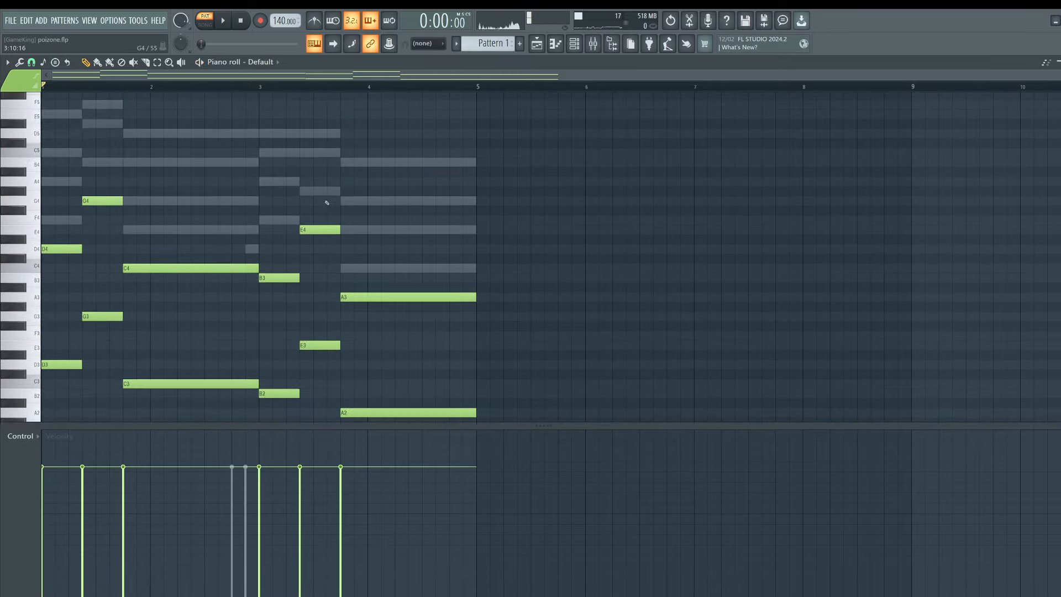
scroll(327, 202, "down", 5)
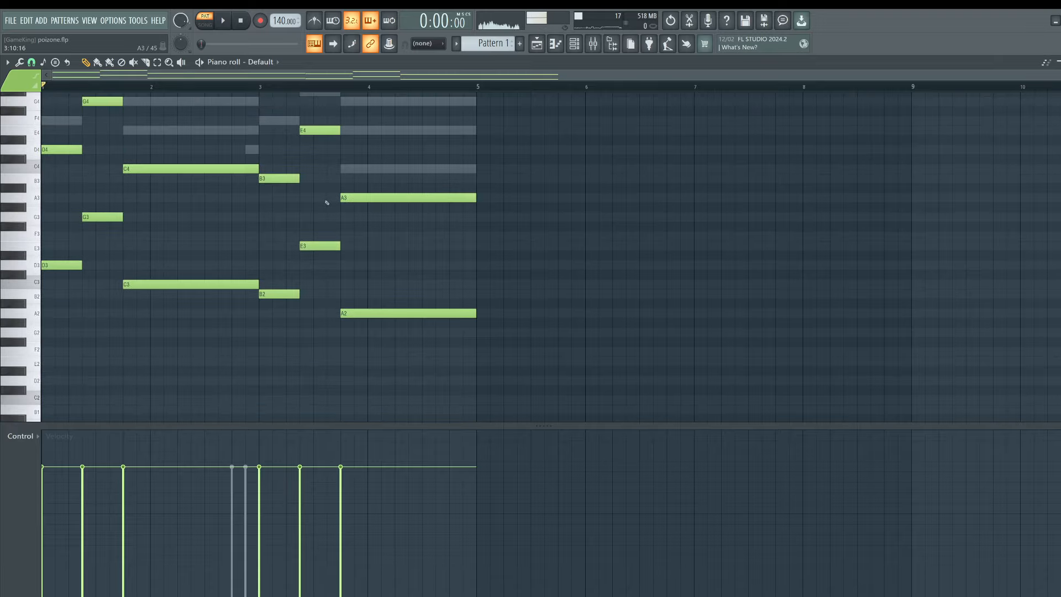
key("ctrl+Down")
key("space")
key("space")
Reopen the first PoiZone with the mixer shown, turn off its chorus while auditioning the pattern, and close the plugin.
left_click(575, 44)
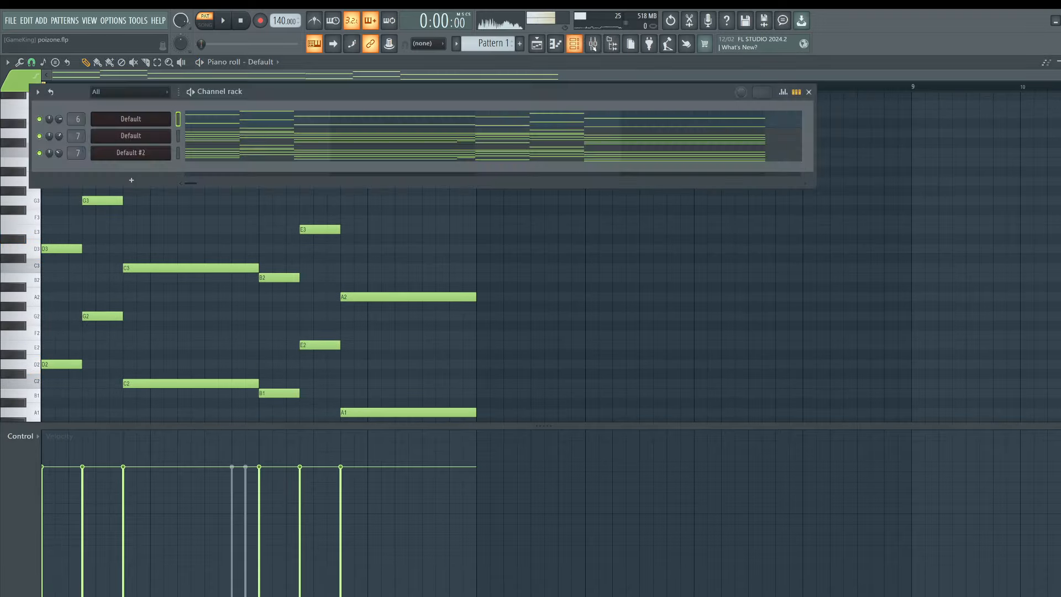
left_click(593, 45)
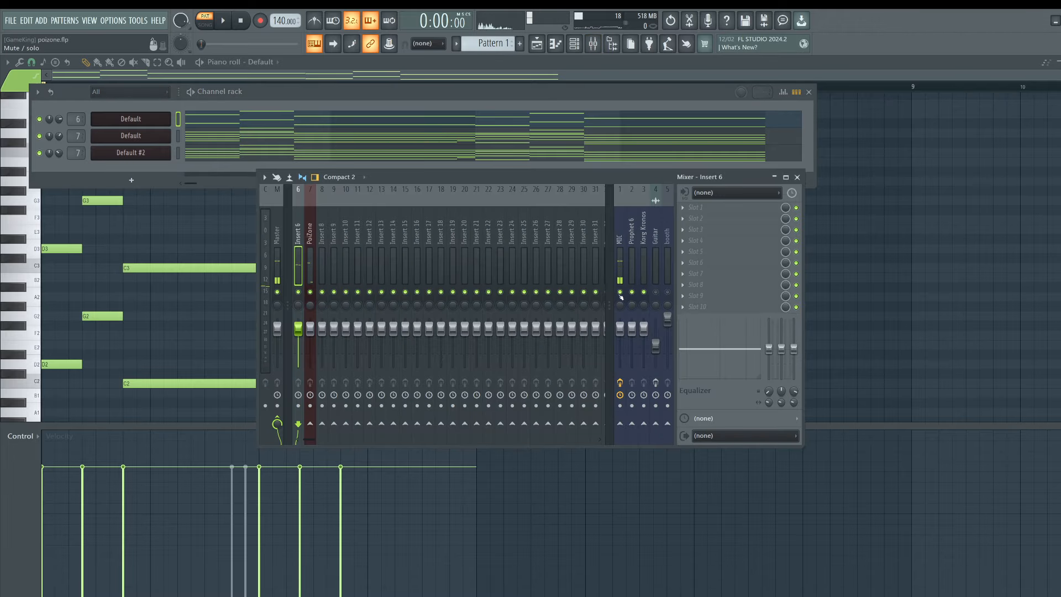
key("space")
left_click(131, 118)
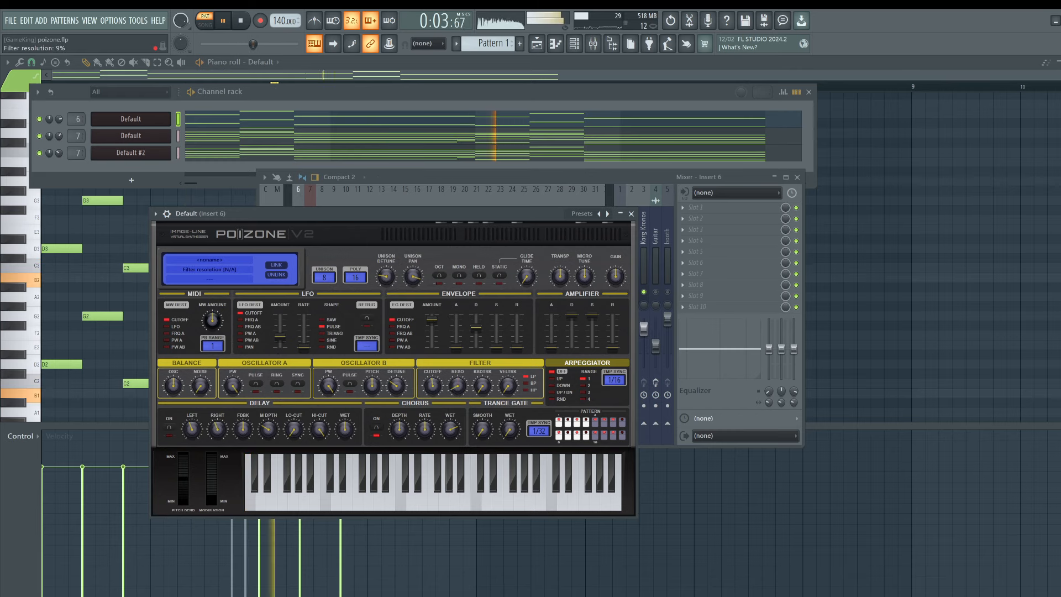
key("space")
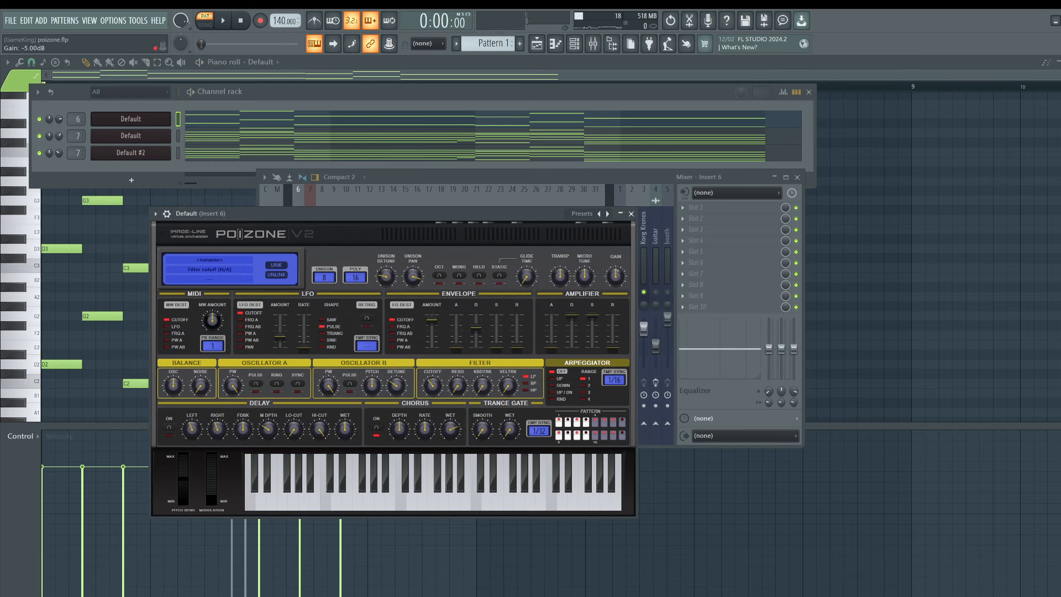
key("space")
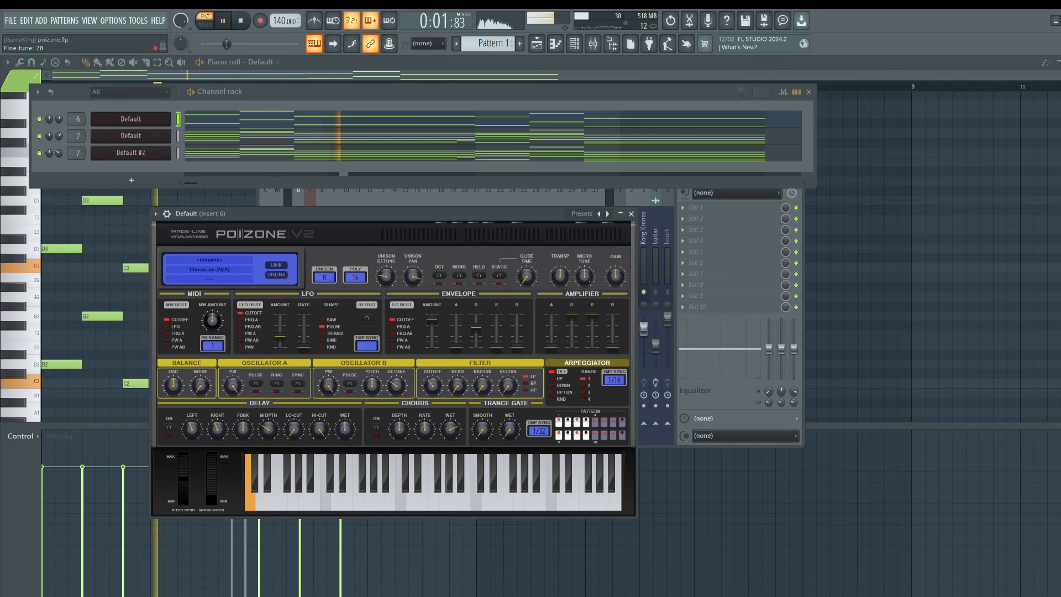
key("space")
left_click(631, 214)
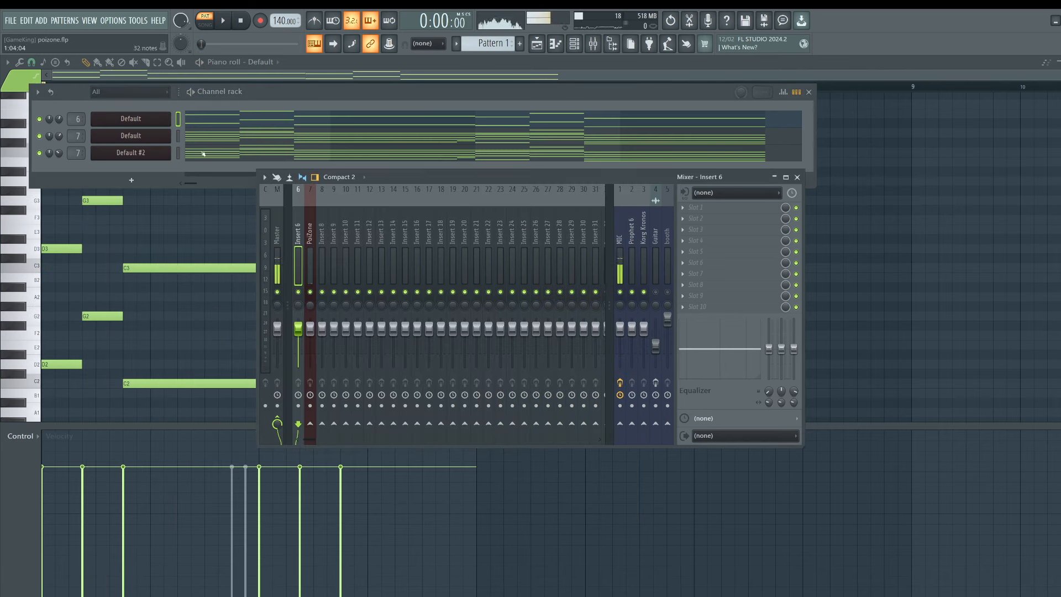
Mute the first channel, play the remaining layers, and open the Default #2 PoiZone to check its trance gate.
left_click(40, 119)
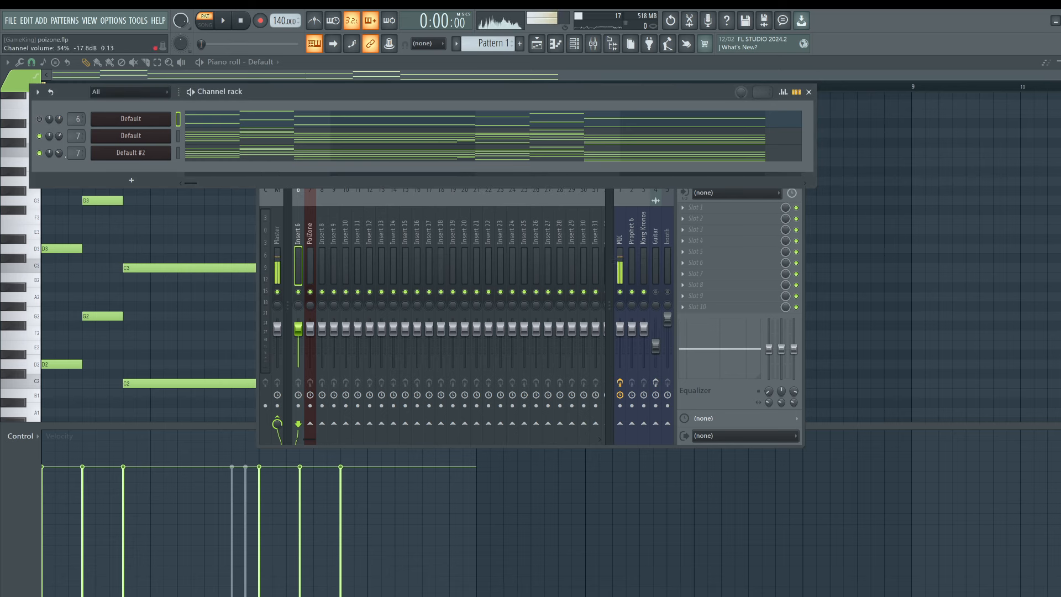
key("space")
left_click(128, 155)
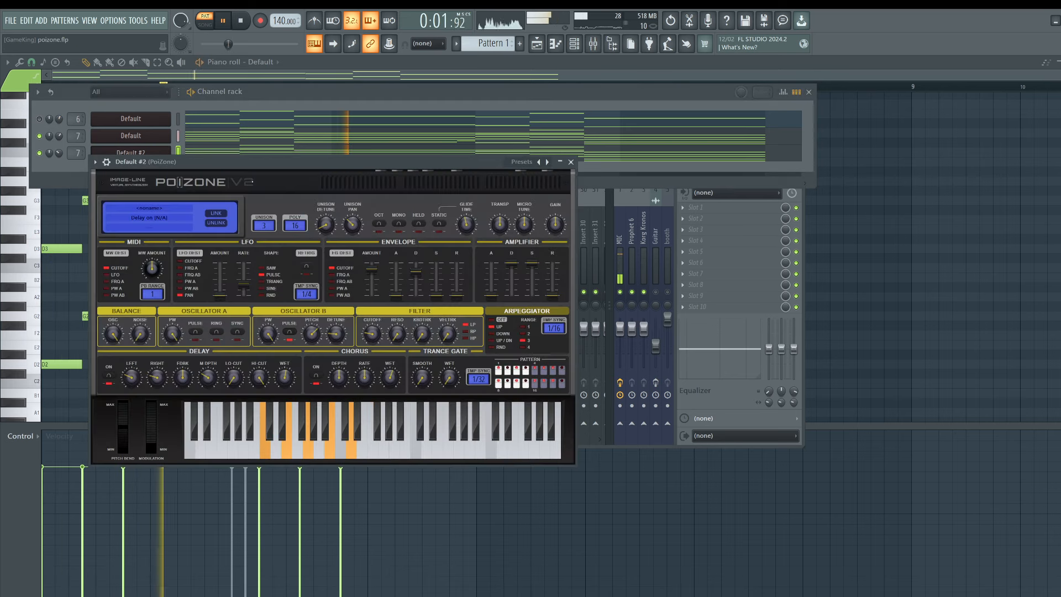
left_click_drag(354, 162, 386, 151)
key("space")
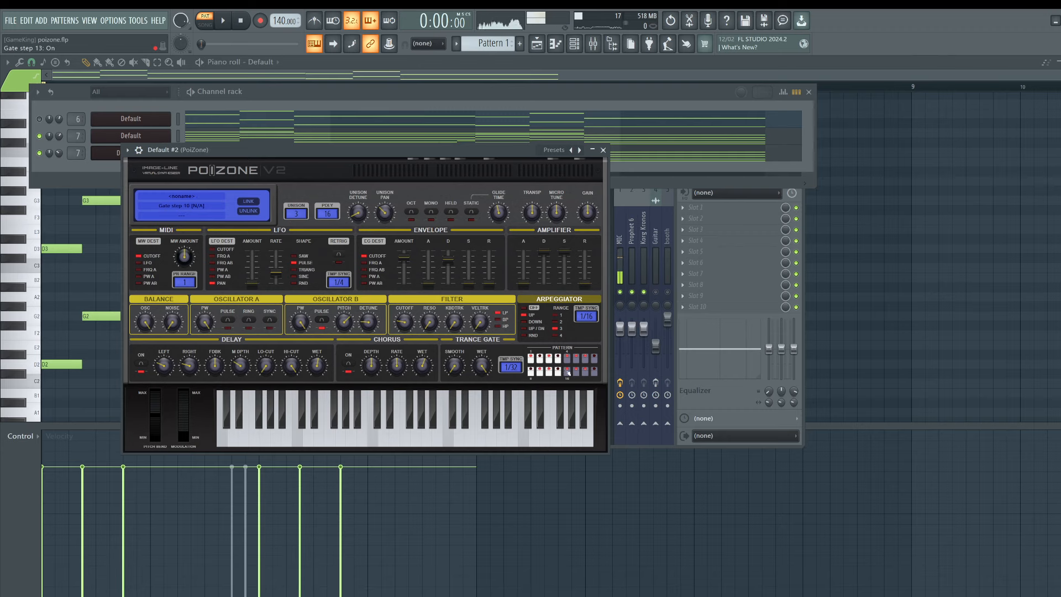
Lower the trance gate smoothing in the Default #2 PoiZone during playback, and stop the pattern.
key("space")
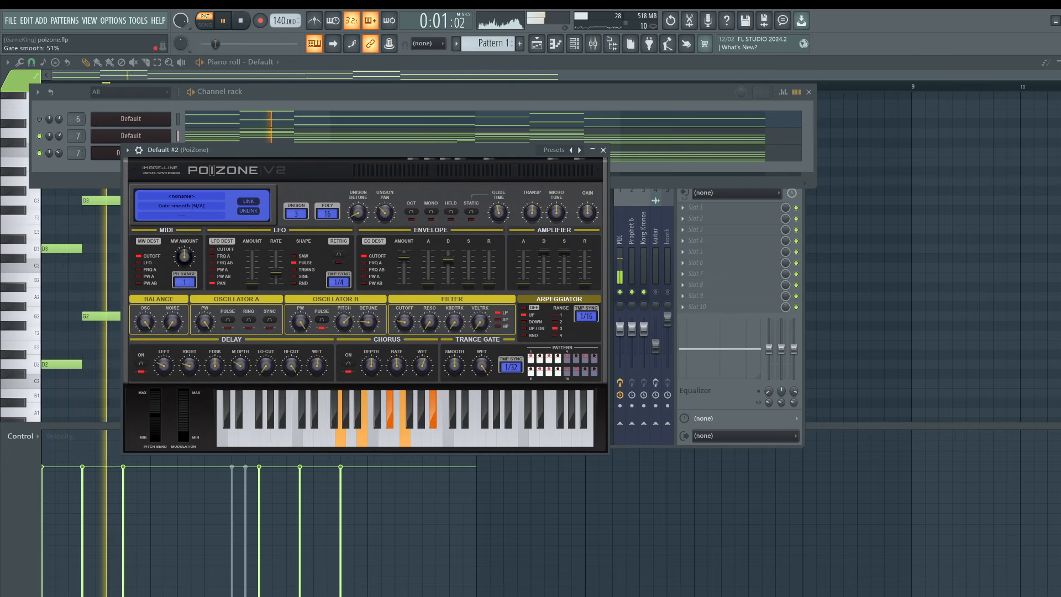
left_click_drag(455, 365, 455, 408)
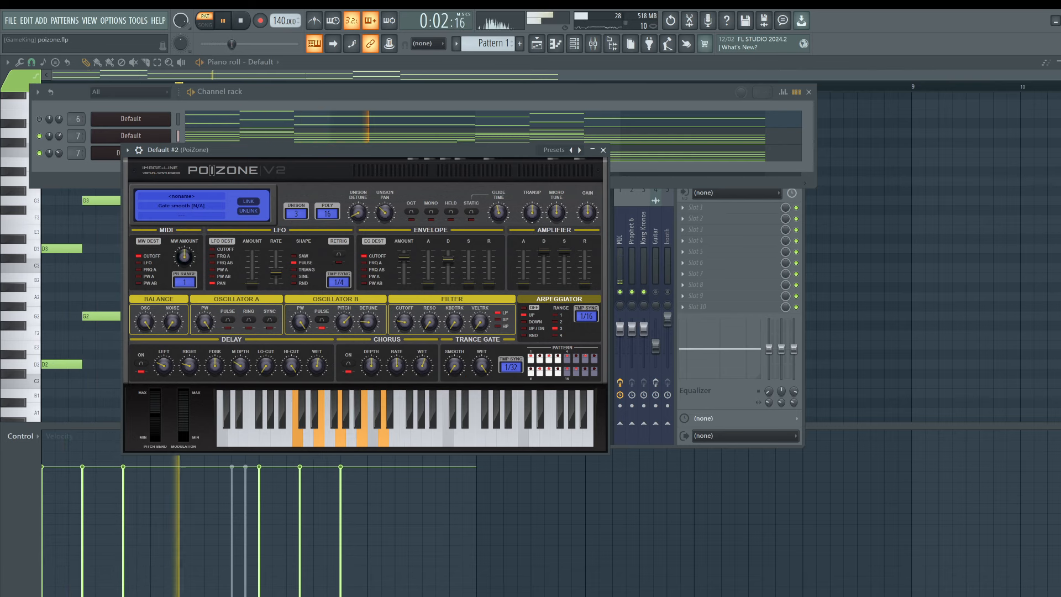
key("space")
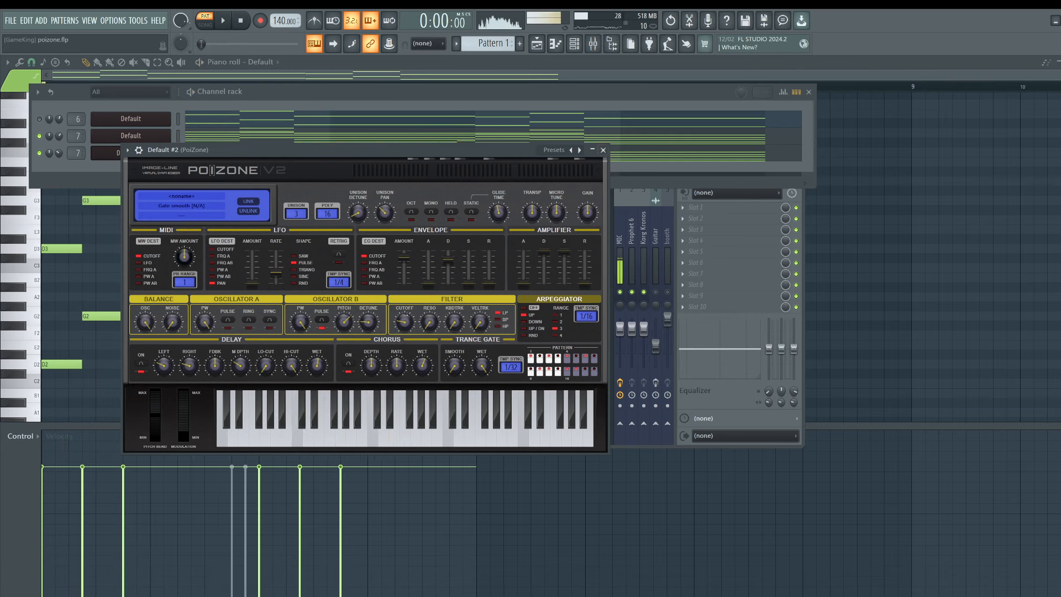
Create an automation clip for Default #2's filter cutoff and place Pattern 1 on playlist Track 2 at bar 1.
right_click(404, 321)
left_click(440, 394)
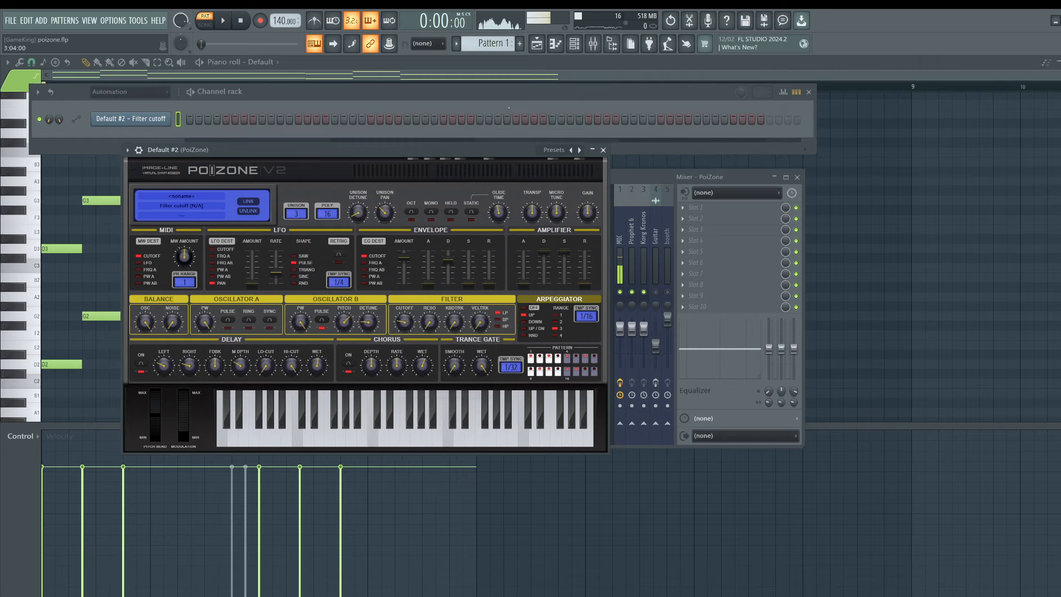
left_click(535, 48)
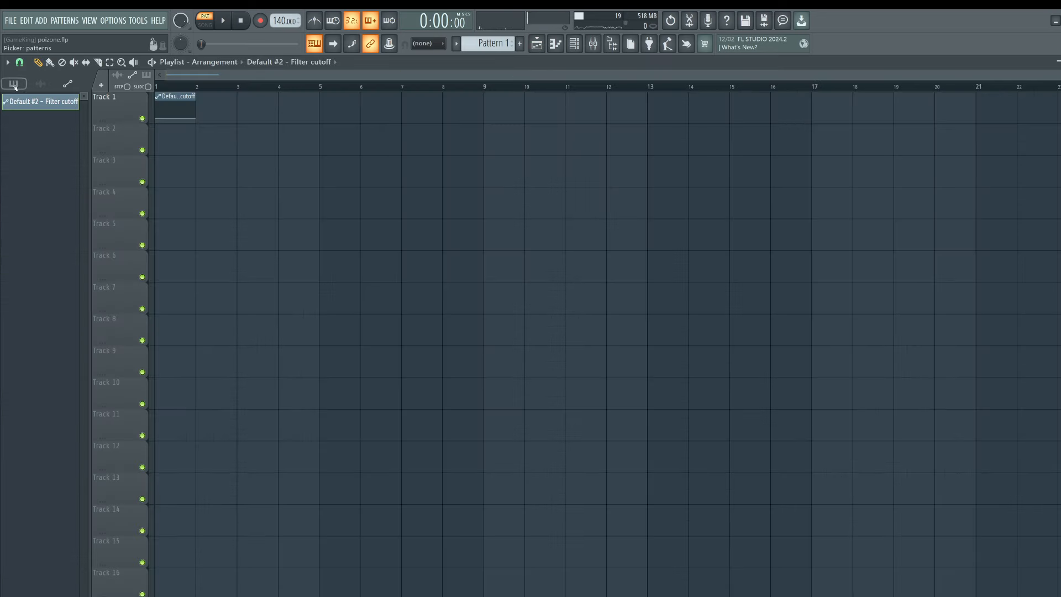
left_click(14, 84)
left_click_drag(22, 101, 330, 111)
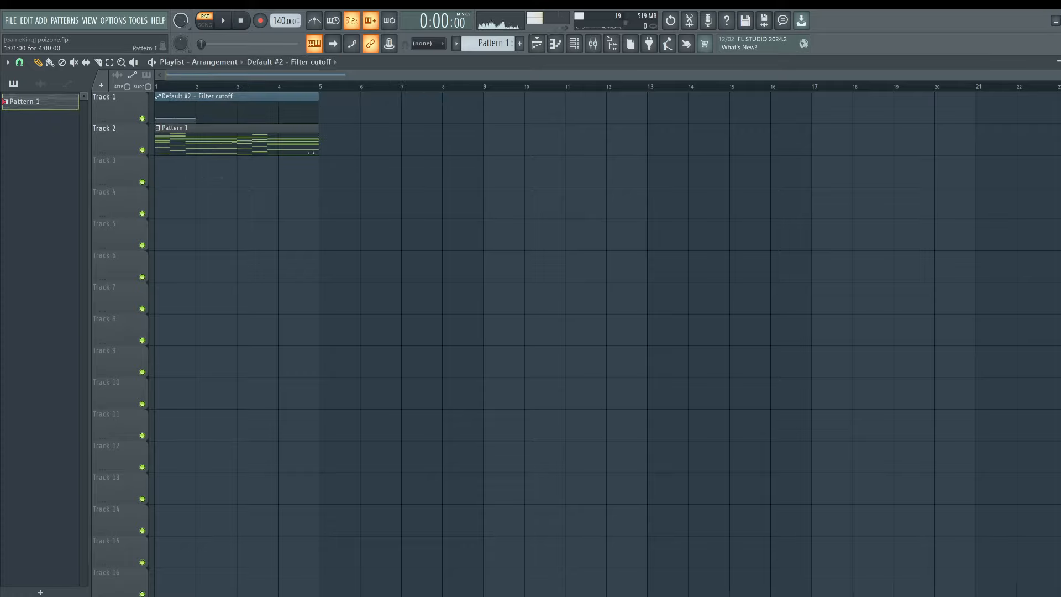
Duplicate the Pattern 1 clip three times and extend the filter cutoff automation to bar 17, raising its end point to about 63%.
key("ctrl+b")
key("ctrl+b")
key("ctrl+b")
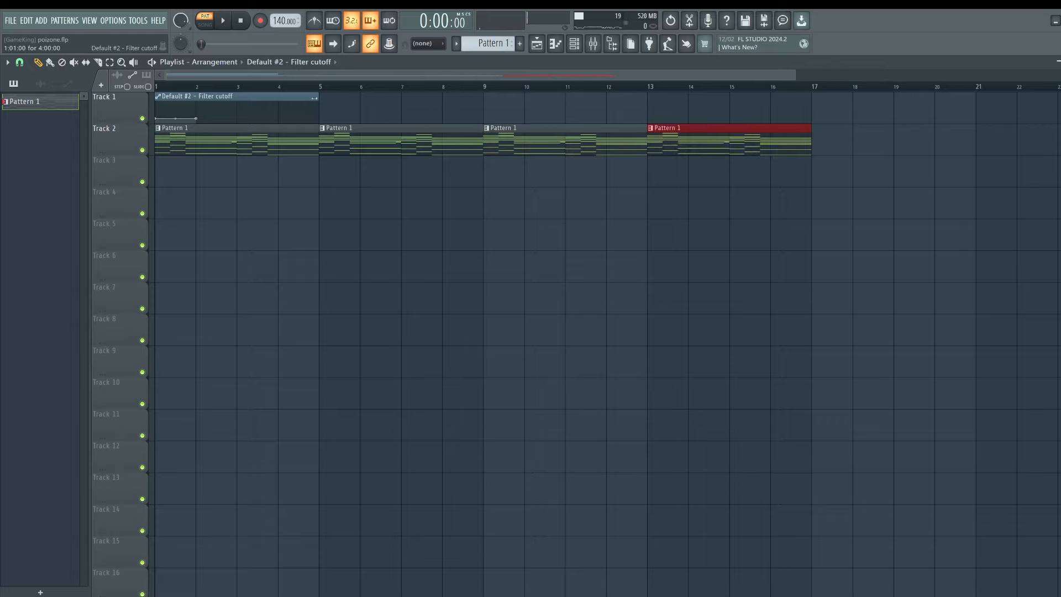
left_click_drag(314, 98, 811, 98)
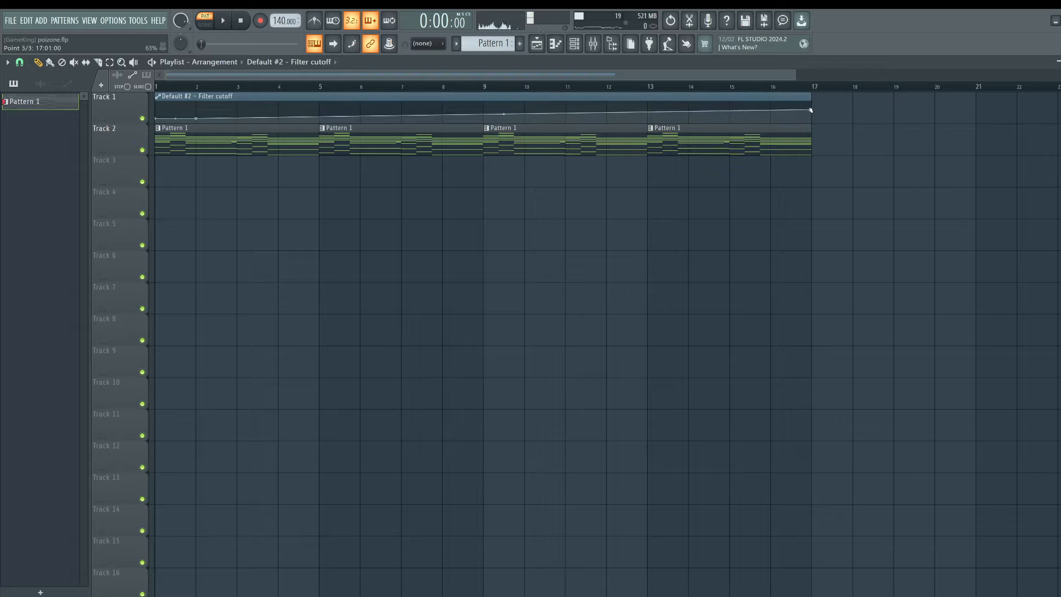
Play the arrangement in song mode and filter the channel rack to the Unsorted channels.
left_click(574, 44)
left_click(136, 92)
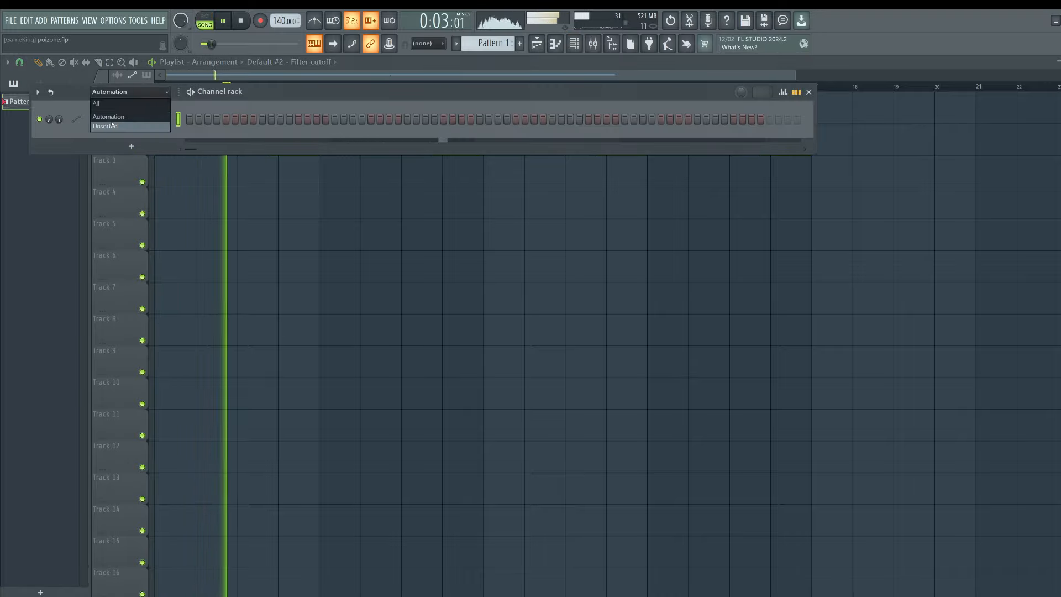
left_click(141, 127)
Show the mixer, open the second channel's PoiZone, and raise its amplifier release to 1357 ms.
left_click(593, 44)
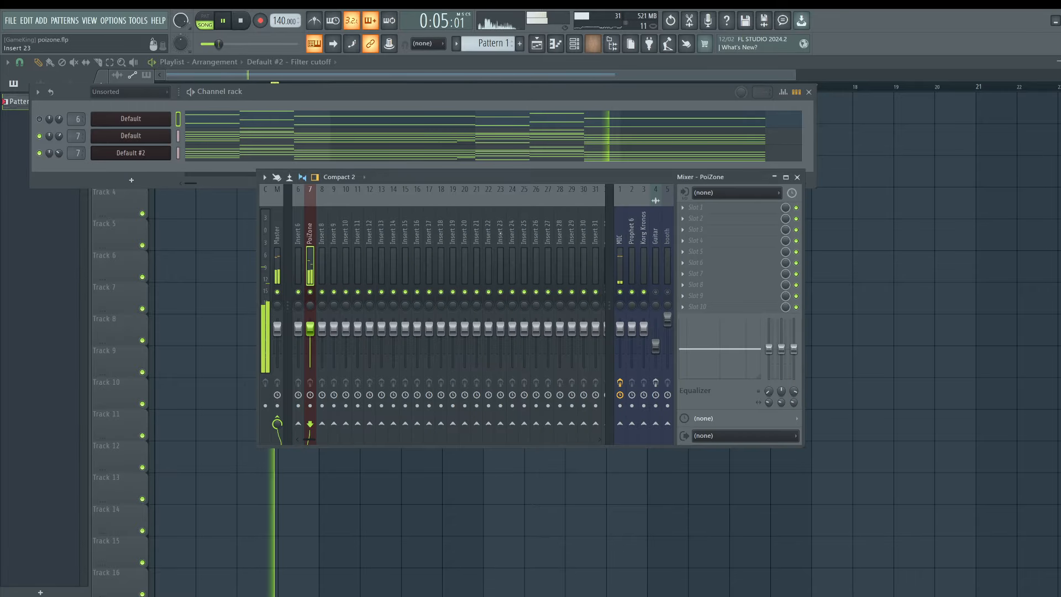
left_click(126, 137)
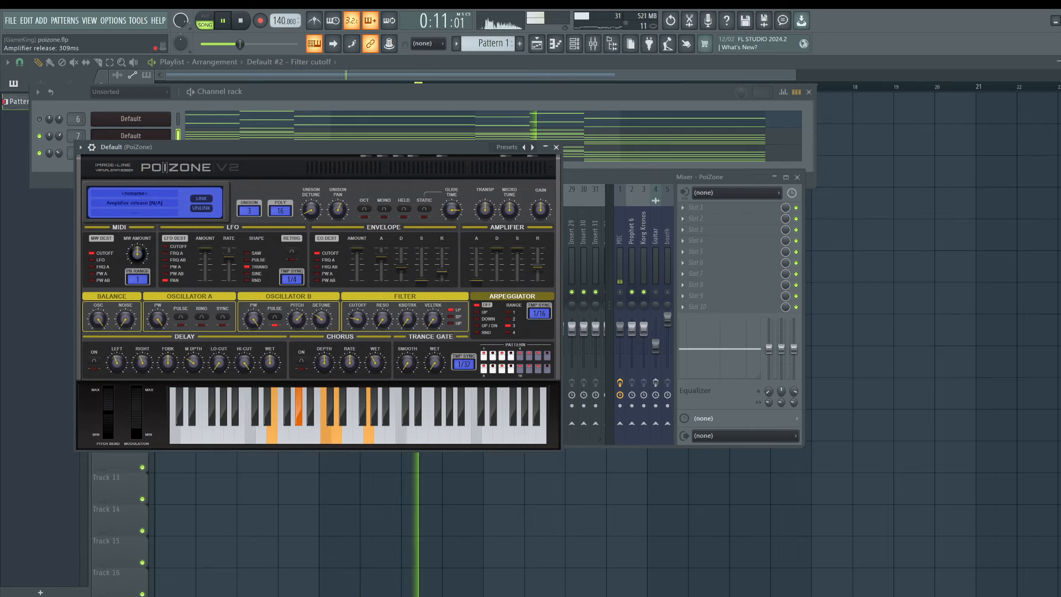
left_click_drag(536, 264, 538, 256)
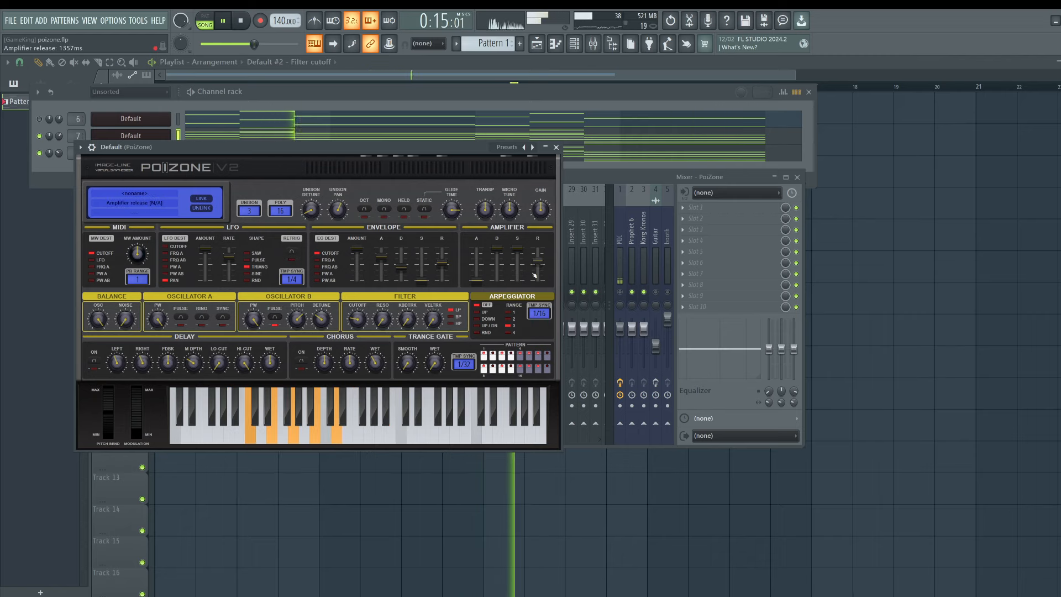
Check Default #2's PoiZone against the playing arrangement, stop playback, and open the first Default channel's PoiZone.
left_click(556, 147)
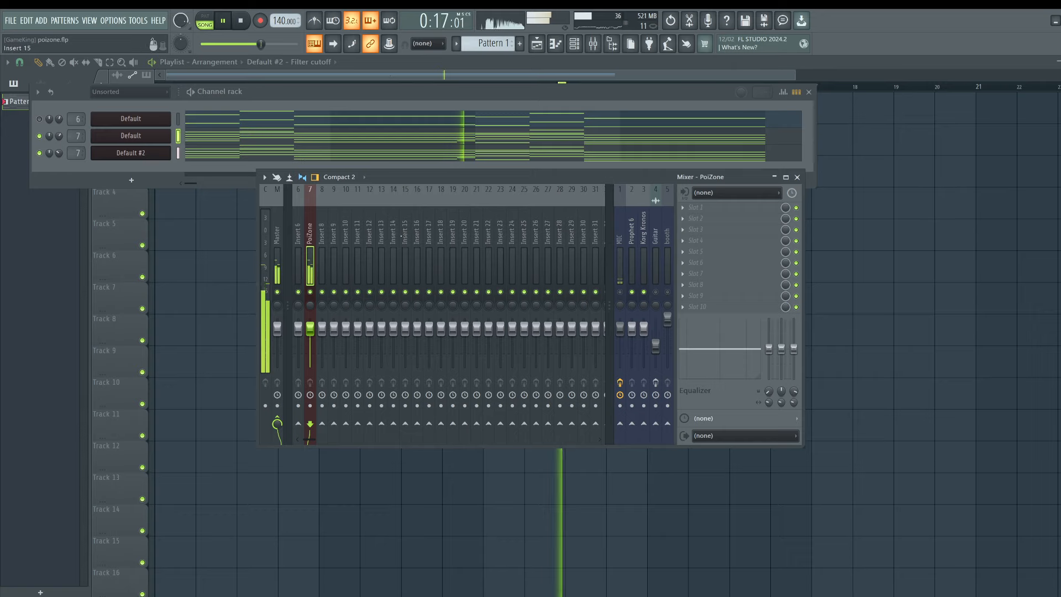
left_click(149, 153)
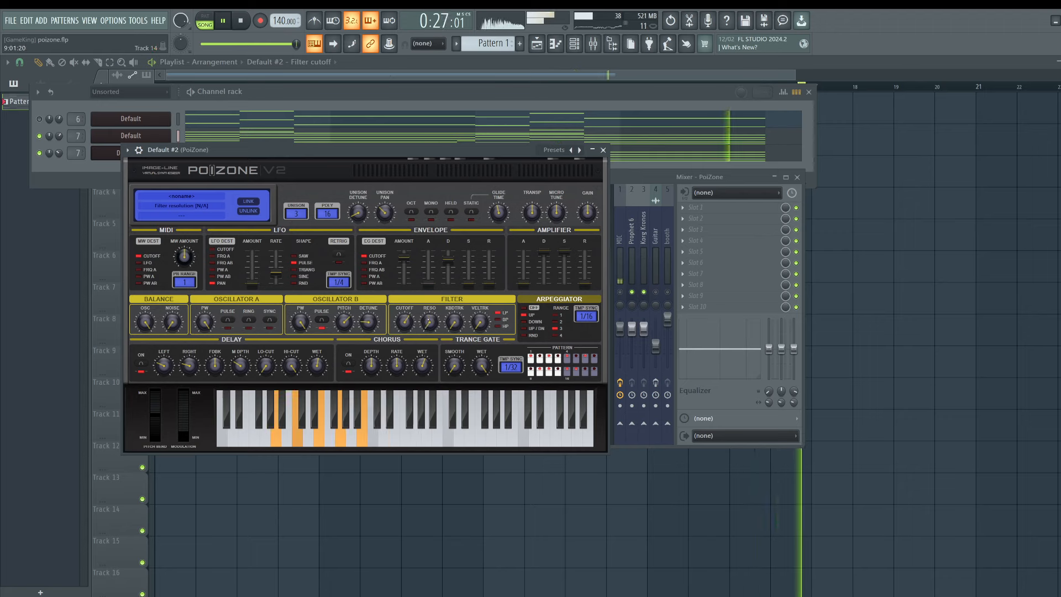
left_click(628, 290)
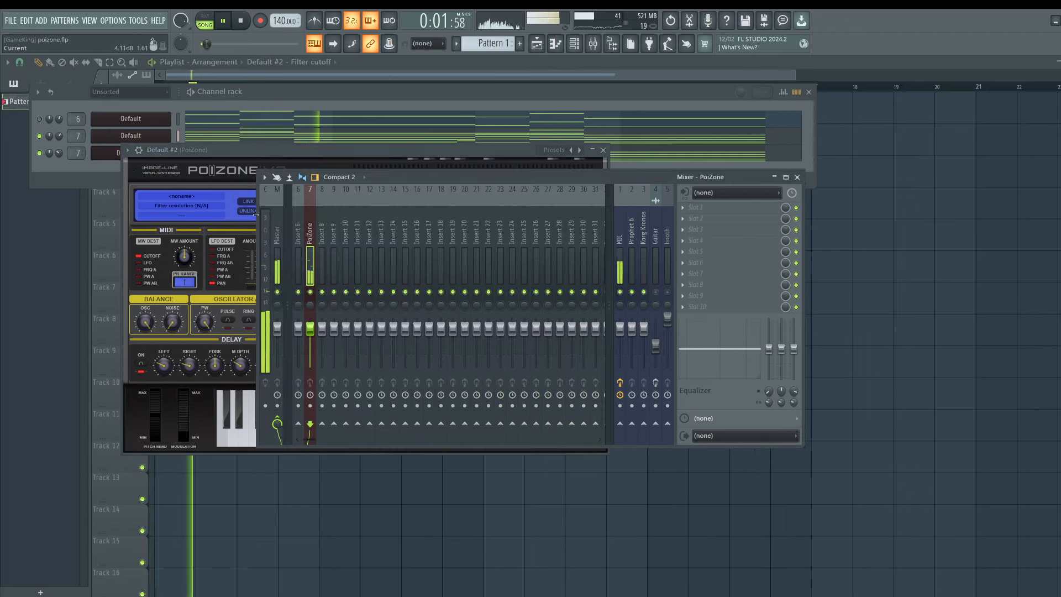
key("space")
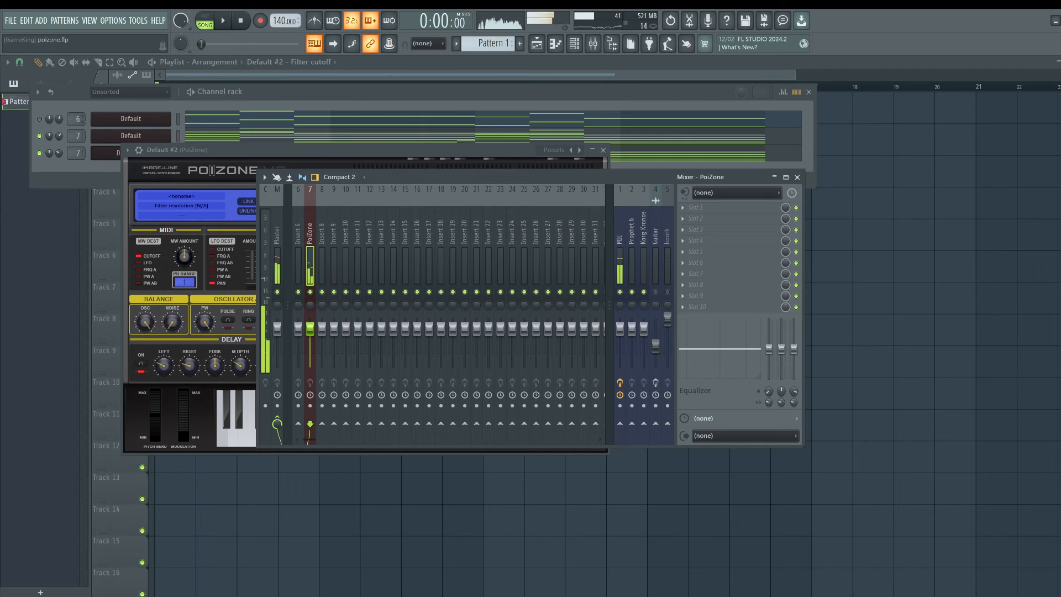
left_click(171, 118)
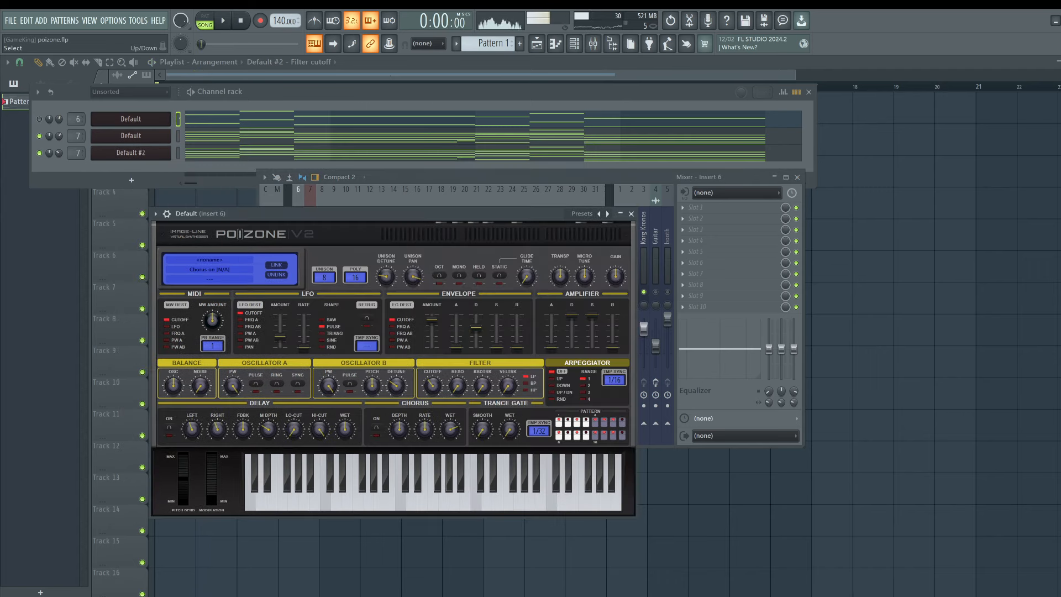
Copy the lowest note of each chord in Default #2's piano roll into a new PoiZone channel and show the channel rack.
left_click(217, 149)
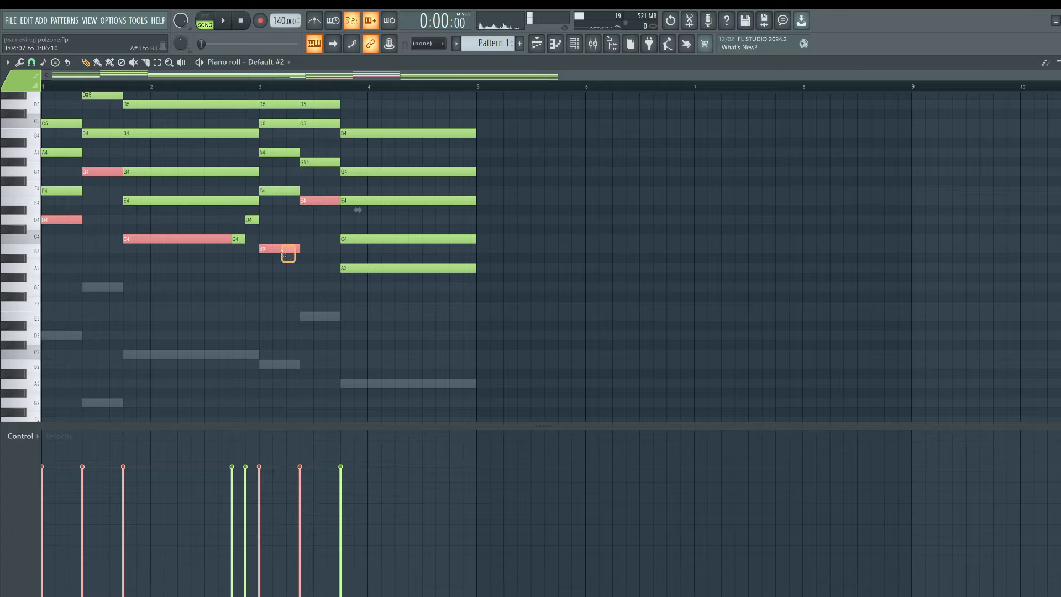
left_click(364, 269)
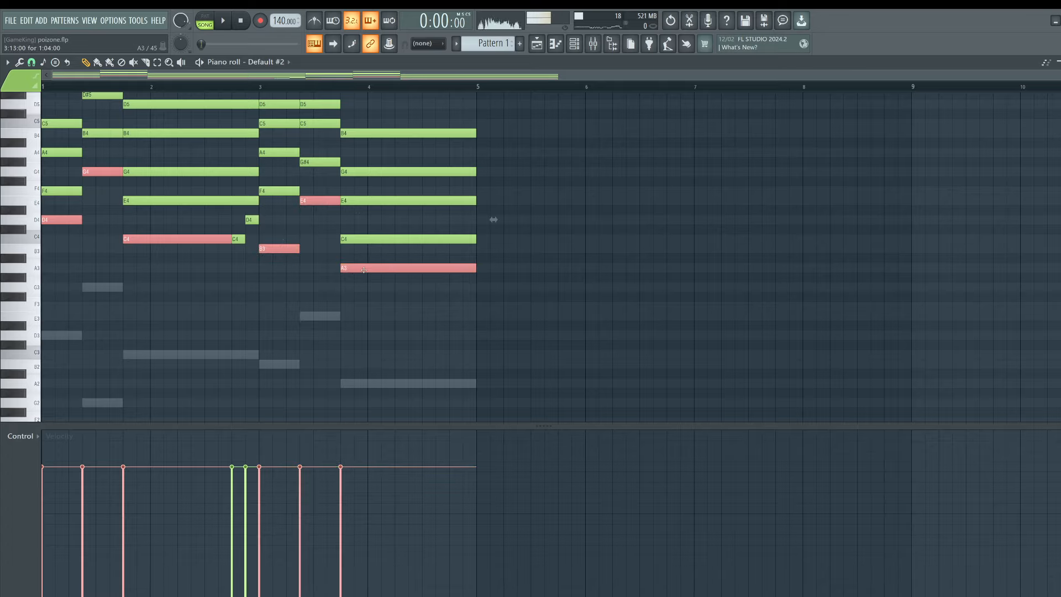
left_click(574, 44)
left_click(132, 181)
right_click(169, 164)
left_click(194, 169)
key("ctrl+v")
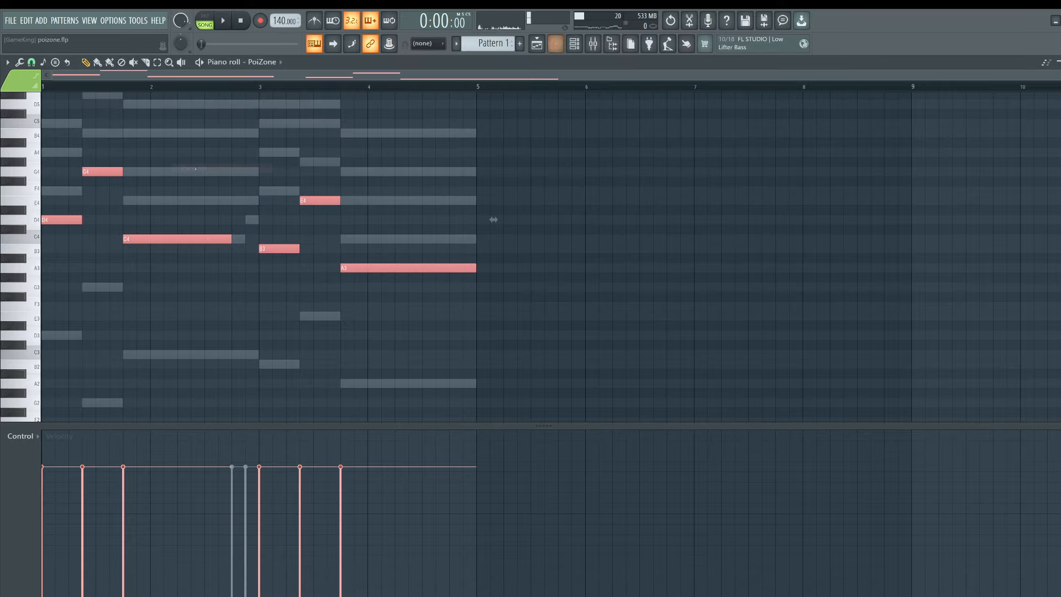
left_click(580, 51)
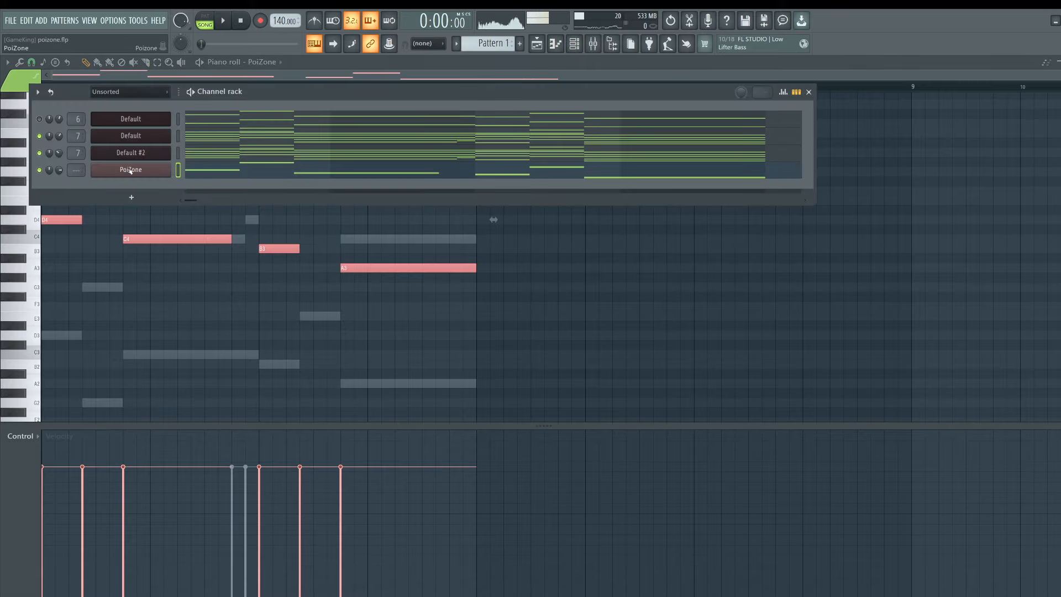